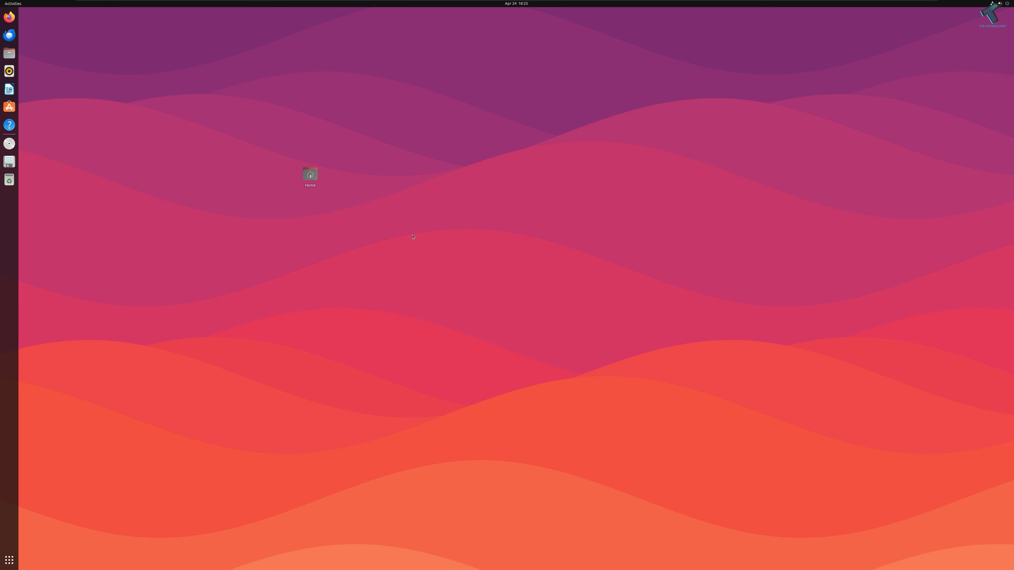
Step: Launch Terminal by searching 'ter' and move its window to the centre of the desktop
click(4, 567)
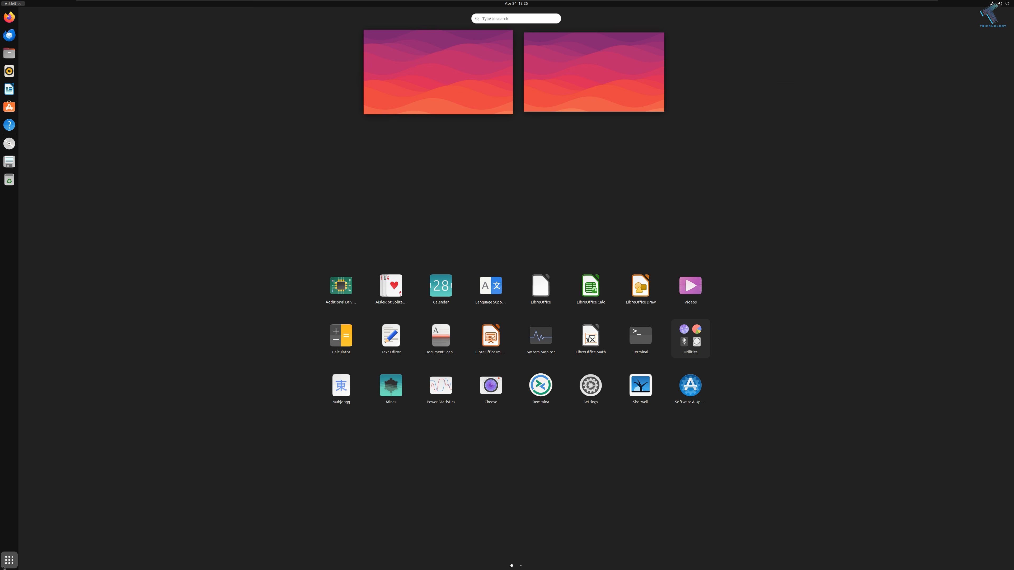
text(ter)
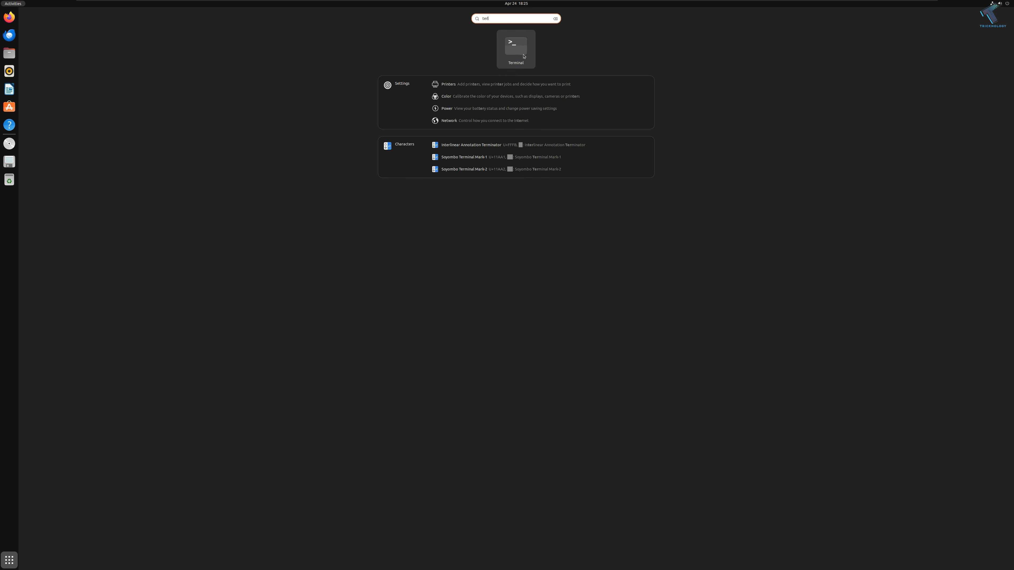
click(524, 56)
drag(394, 17, 669, 113)
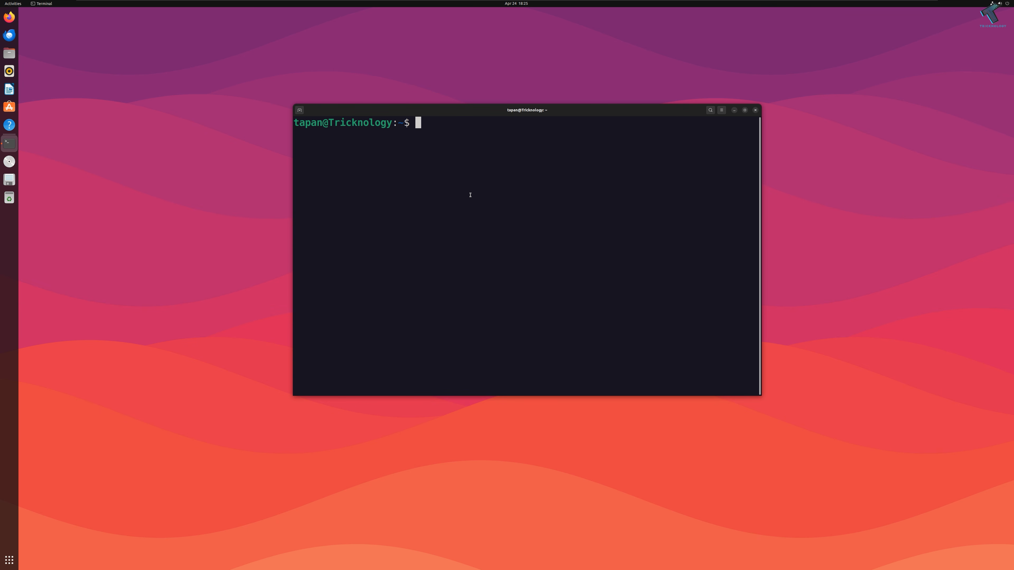
click(993, 4)
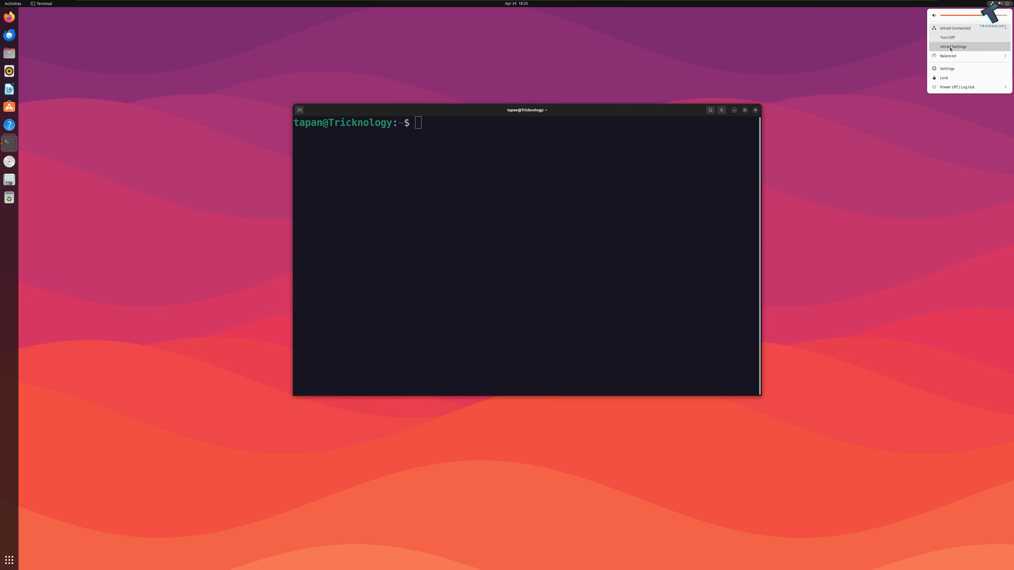
Step: Switch wired IPv4 to Manual with address 10.10.10.197, netmask 255.255.255.0, gateway 10.10.10.1
click(957, 50)
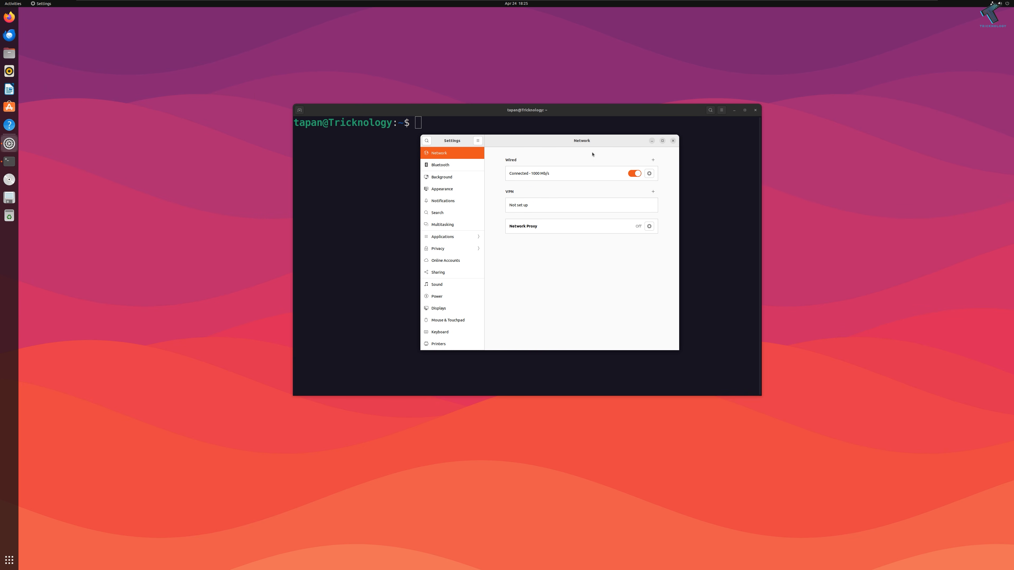
click(653, 177)
click(522, 199)
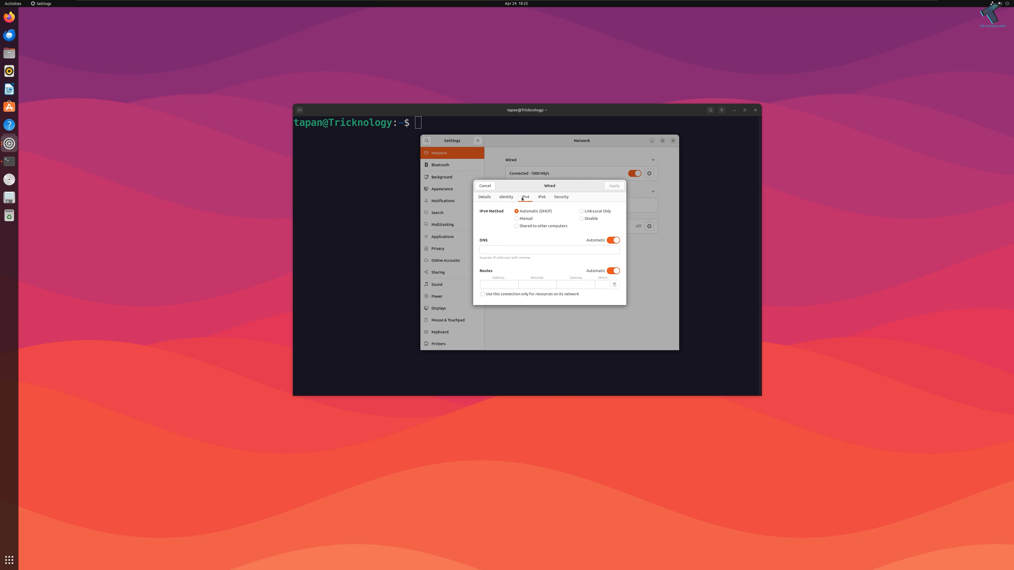
click(517, 219)
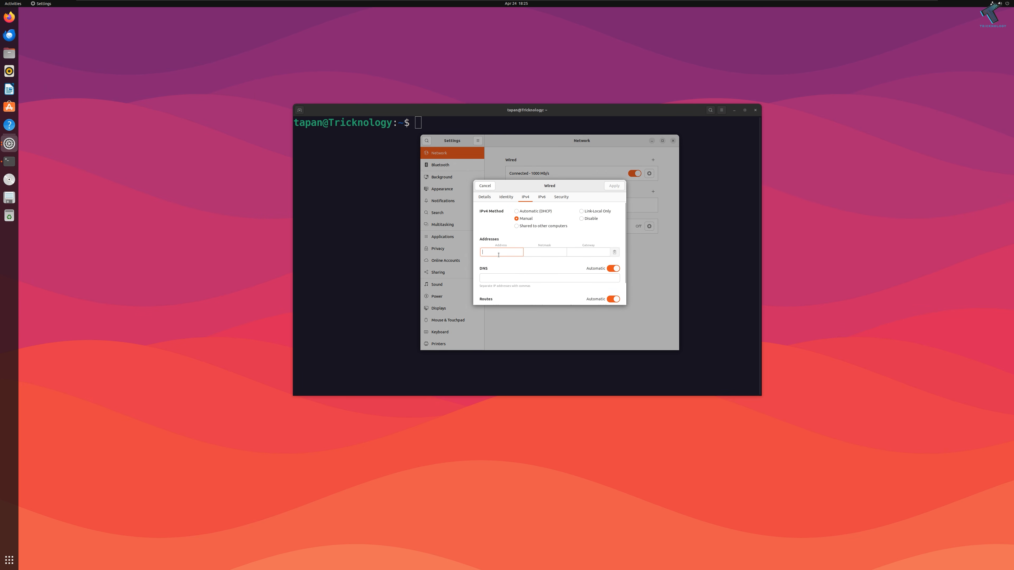
text(10.10.10.1)
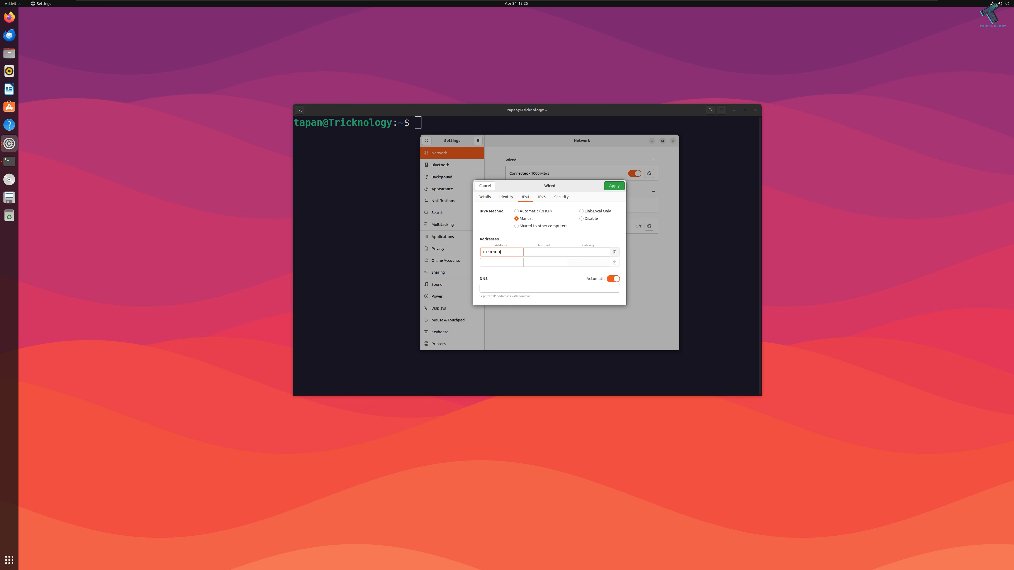
text(255.255.255.)
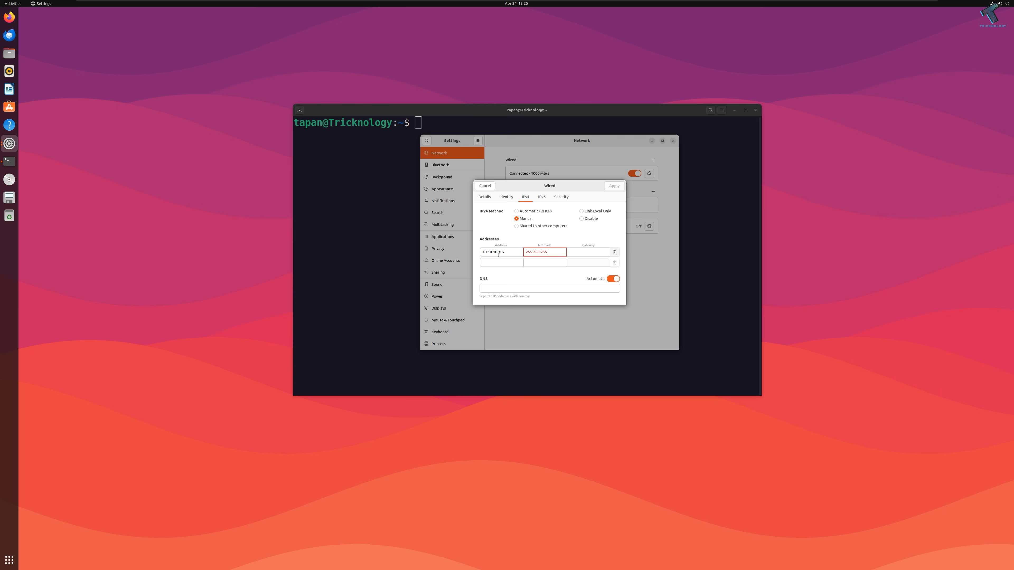
text(0)
text(10.10.1)
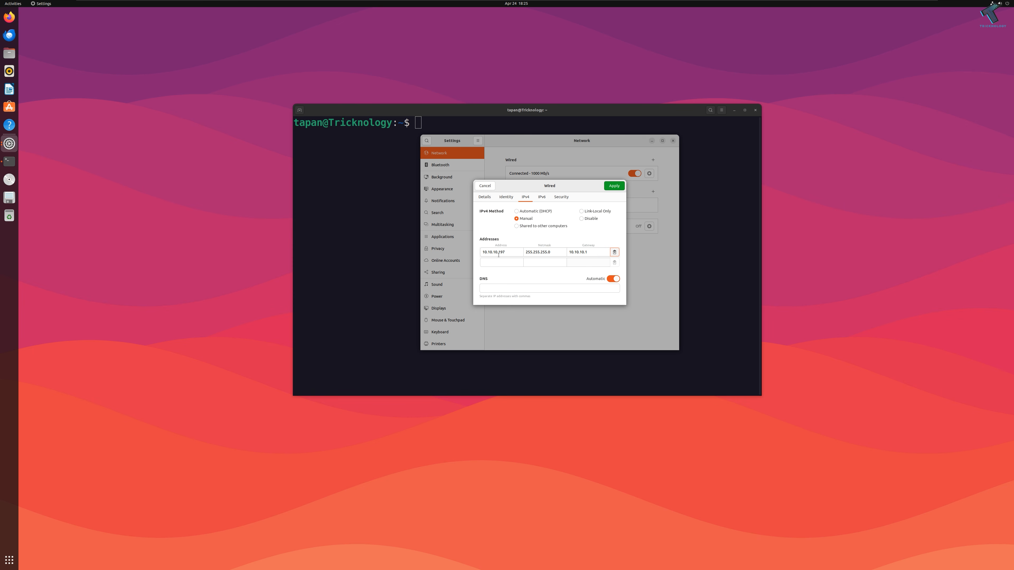
Step: Add DNS servers 8.8.8.8 and 4.2.2.2, apply the settings, and close Settings
click(500, 286)
scroll(515, 280, down, 2)
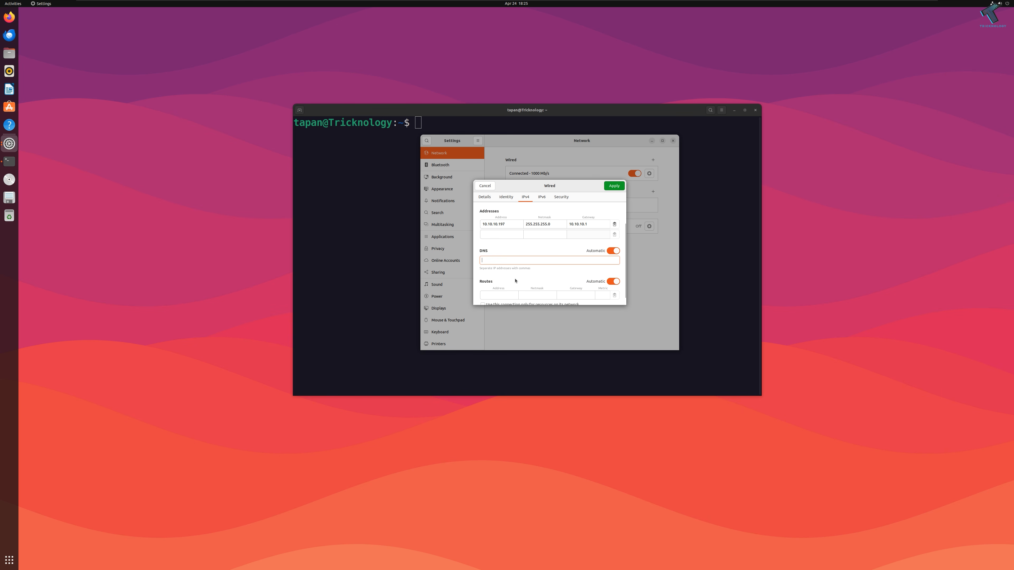
text(8.8.8.8, 4.2)
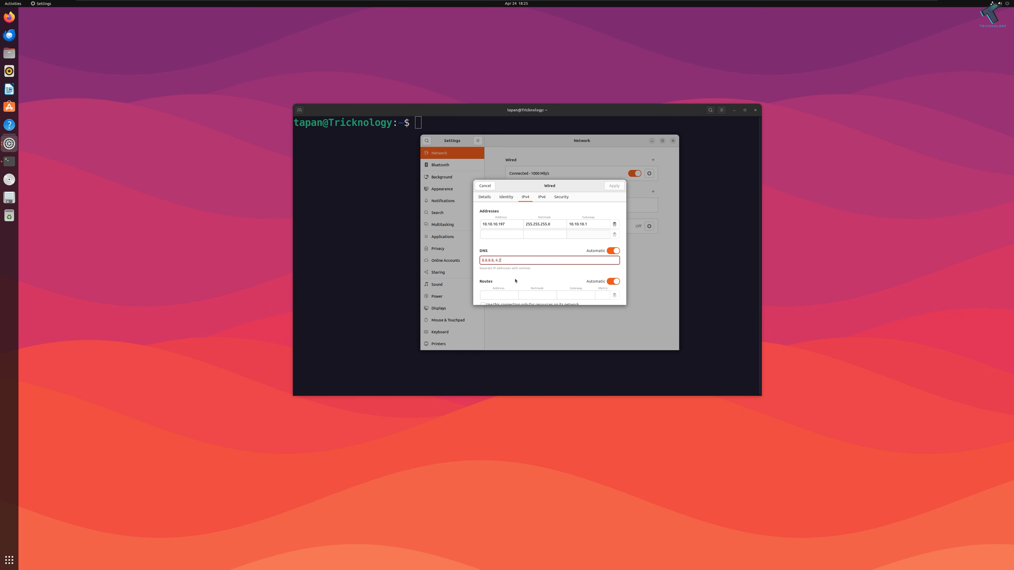
text(.2.2)
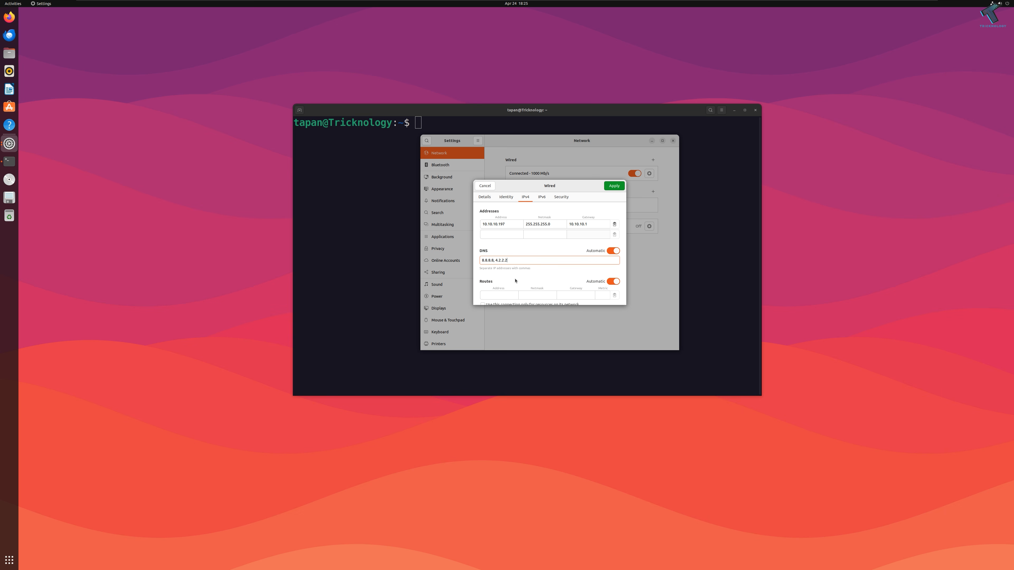
click(618, 186)
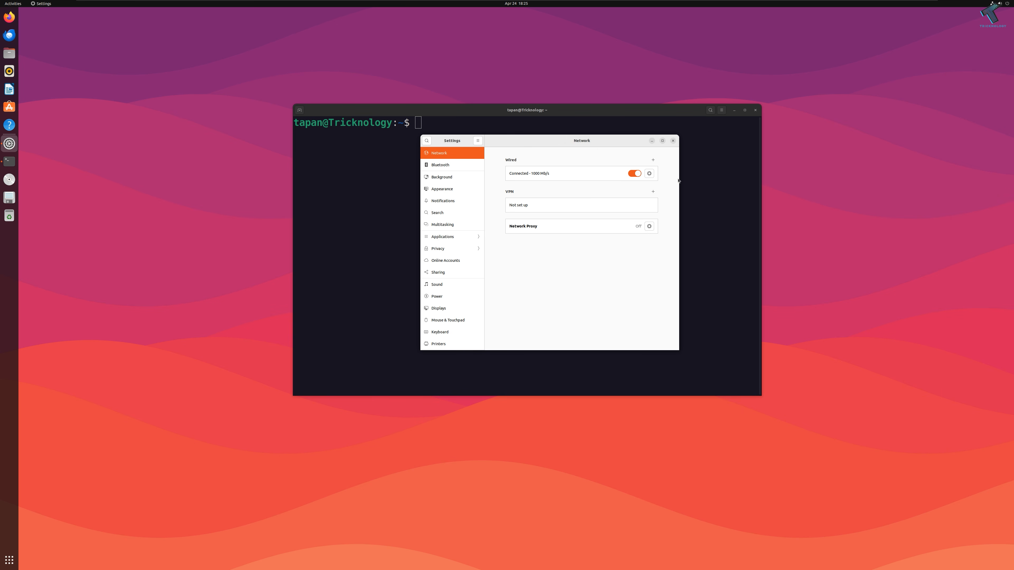
click(673, 140)
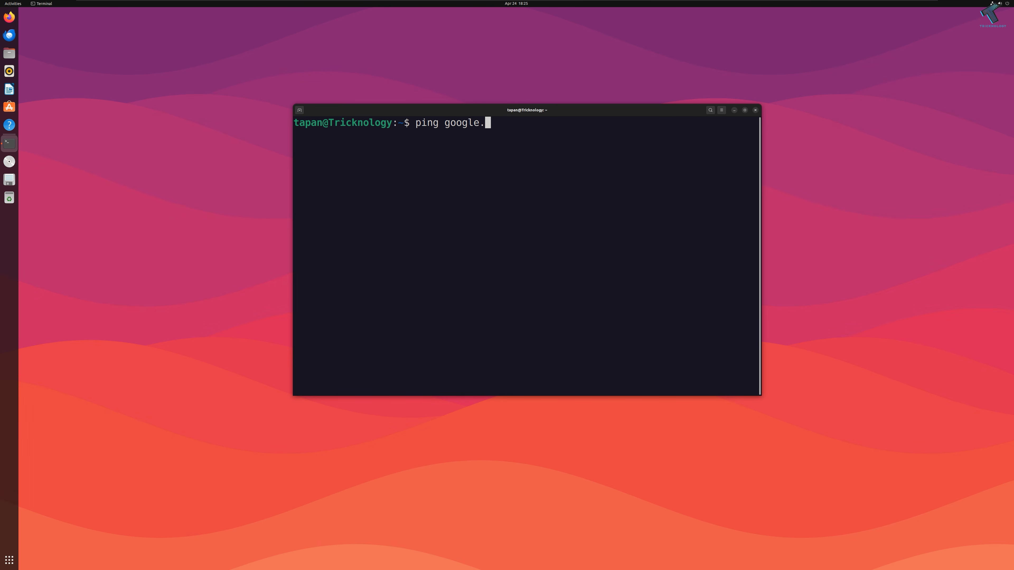
Step: Ping google.com to confirm connectivity, then run sudo apt update && sudo apt upgrade
key(Return)
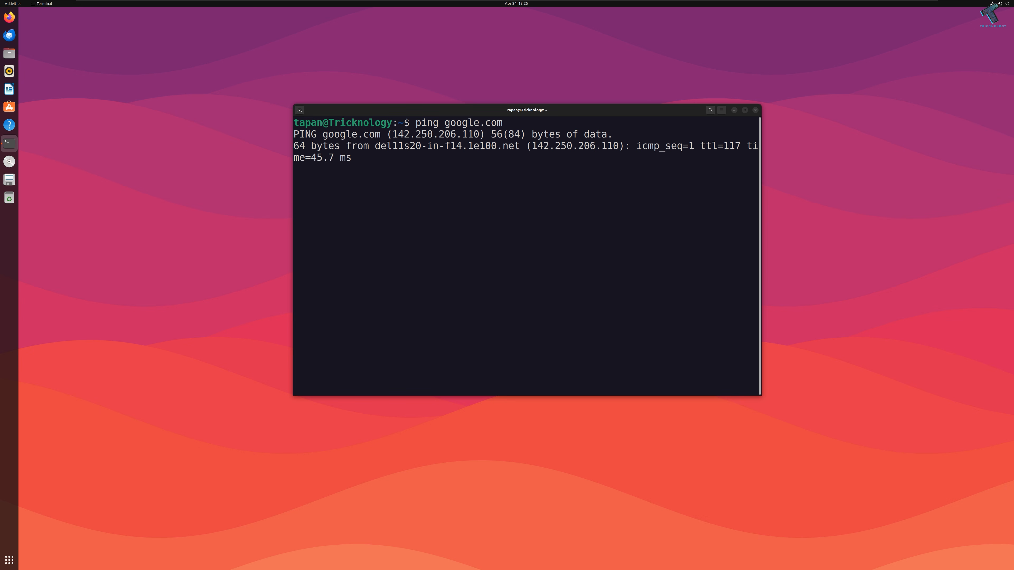
drag(762, 213, 989, 213)
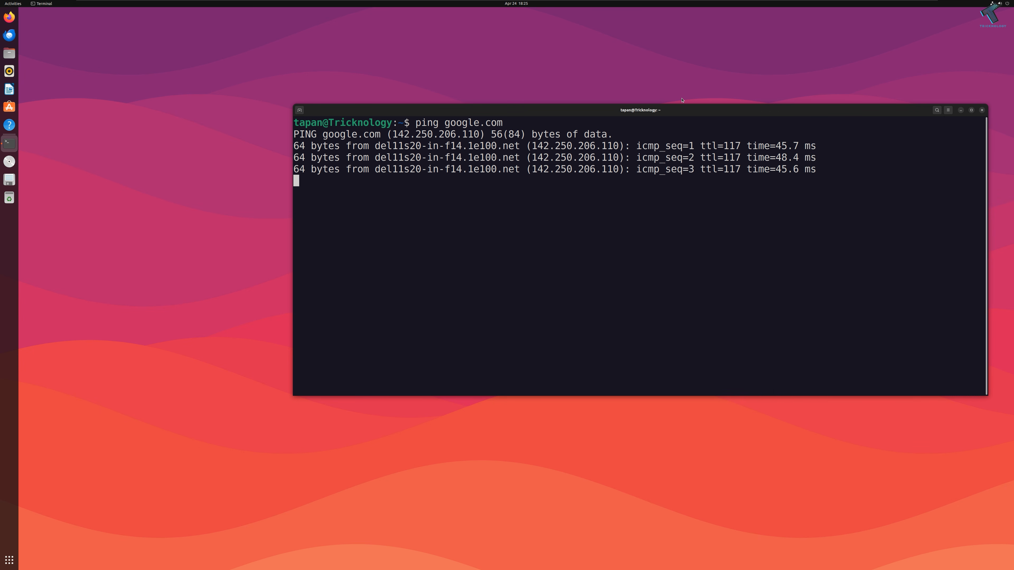
drag(660, 121, 421, 72)
drag(805, 369, 927, 392)
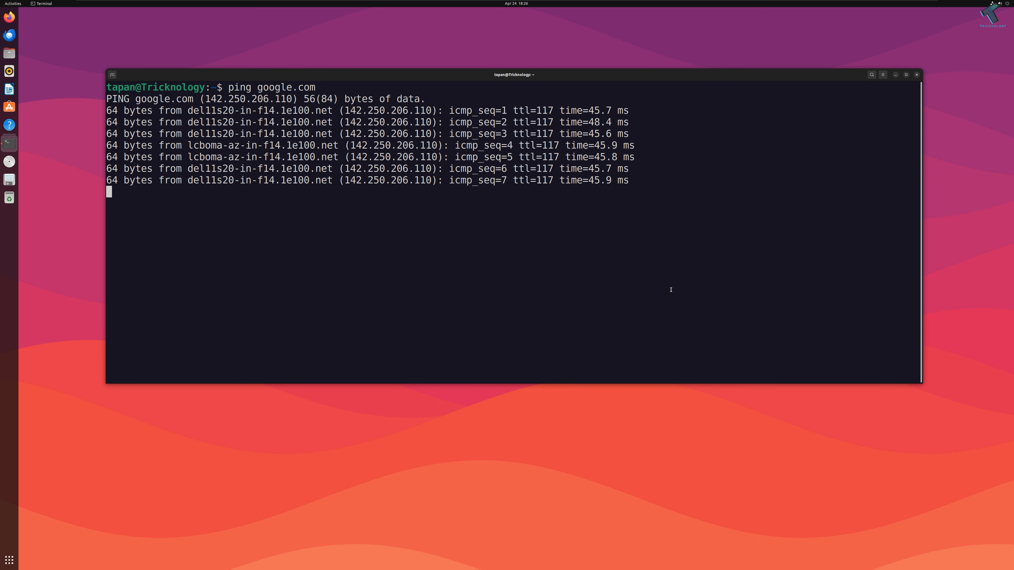
key(ctrl+c)
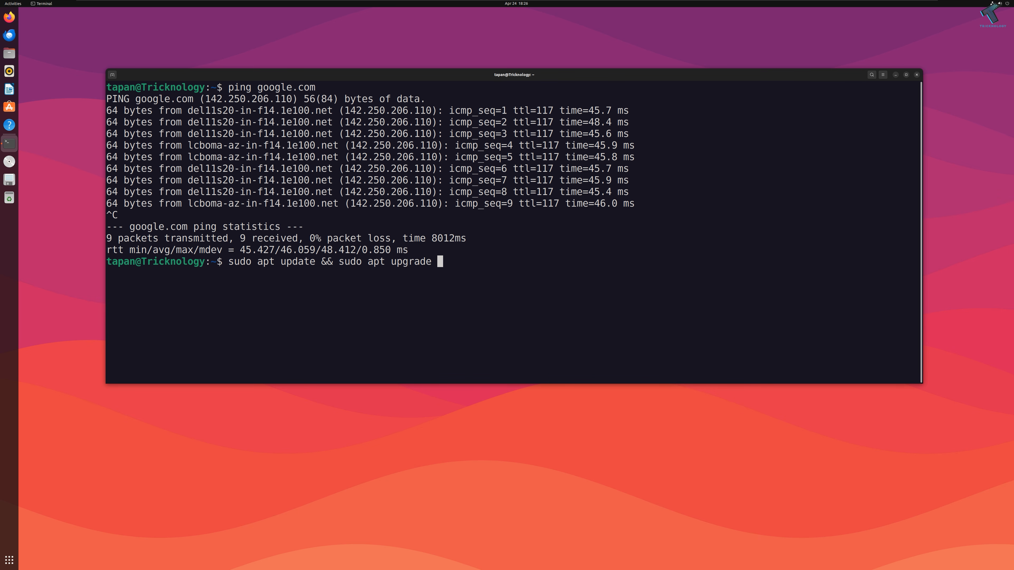
key(Return)
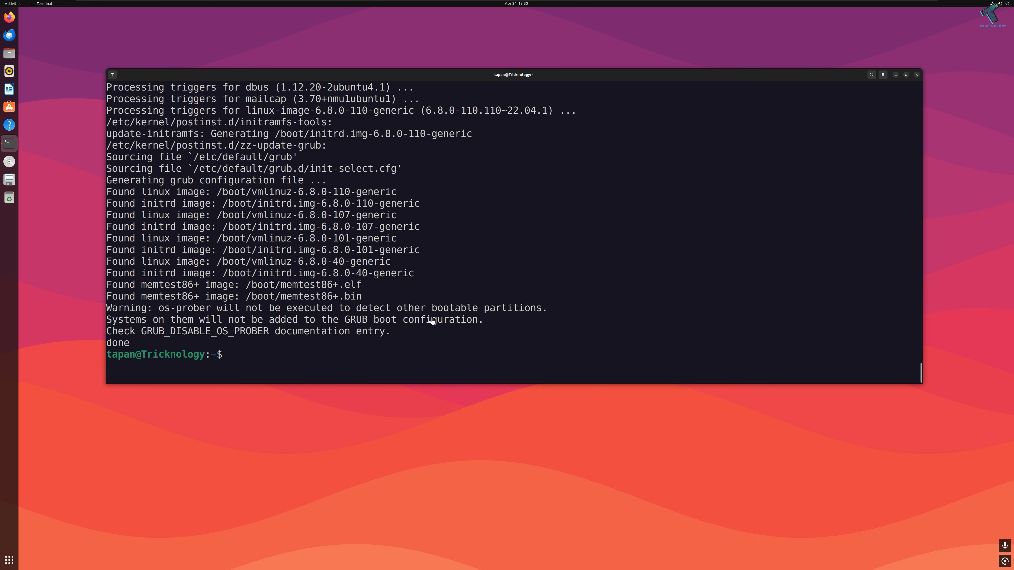
Step: Paste and run the command that downloads the zabbix-release package
right_click(379, 320)
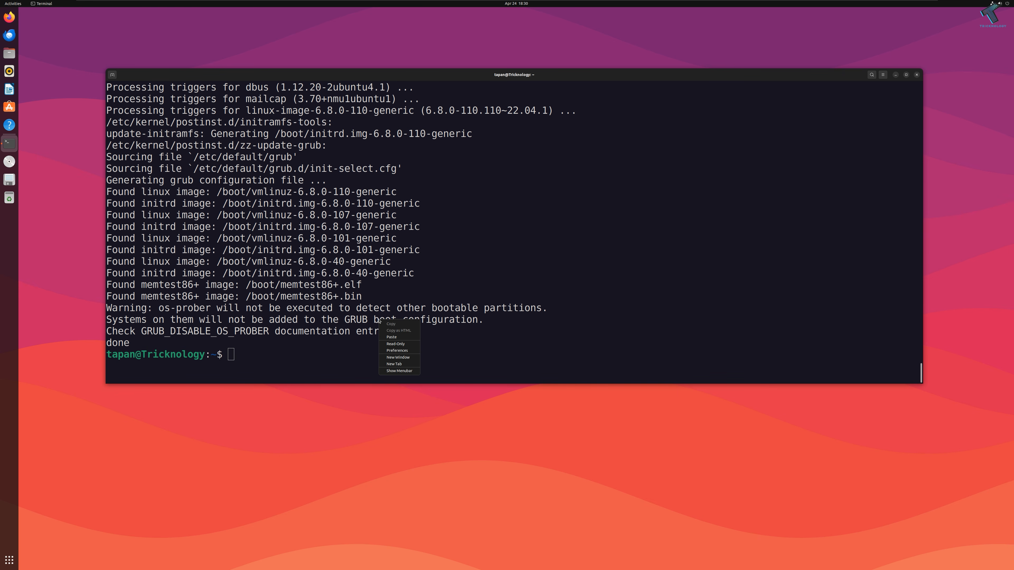
click(396, 336)
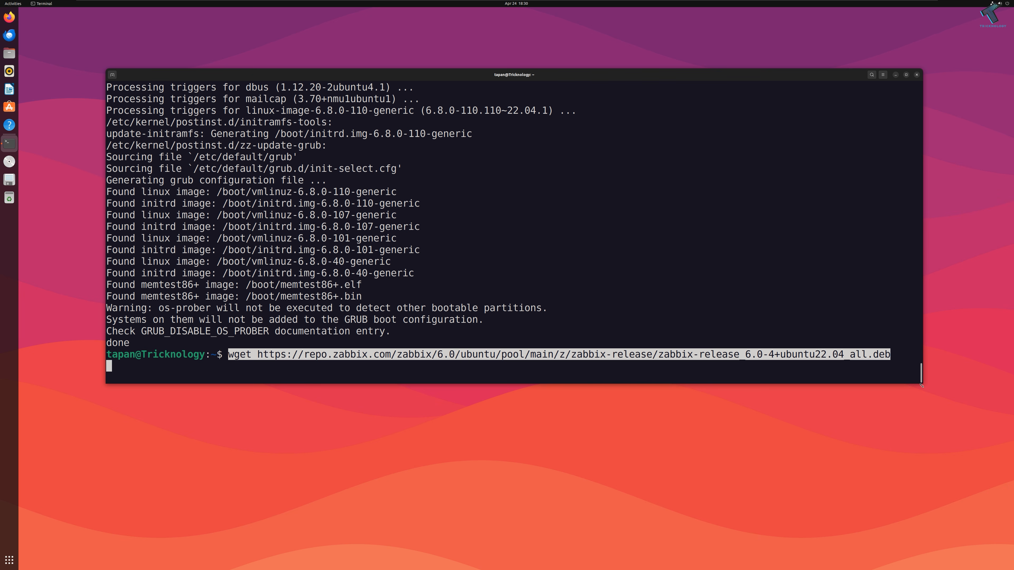
drag(922, 386, 974, 386)
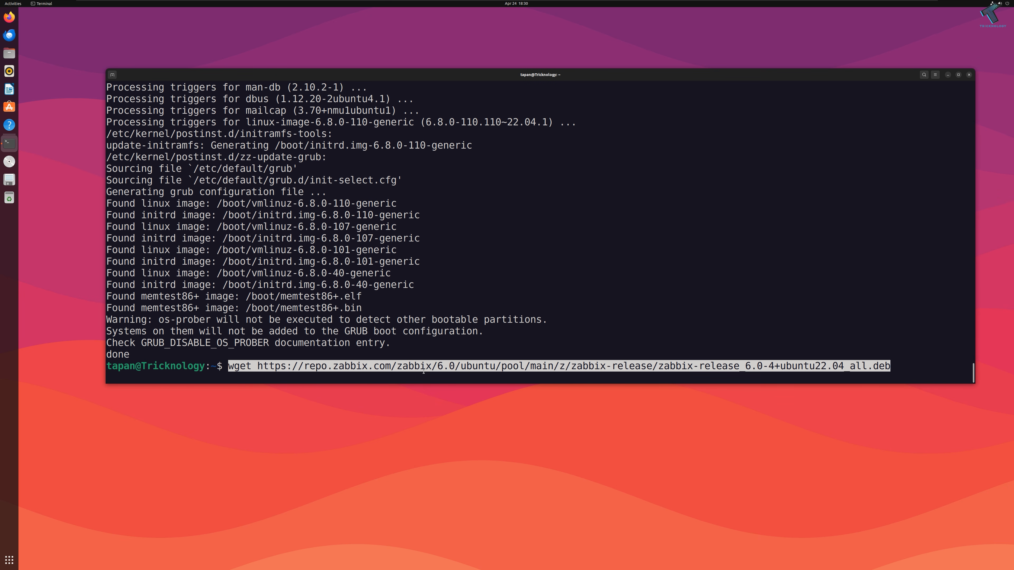
key(BackSpace)
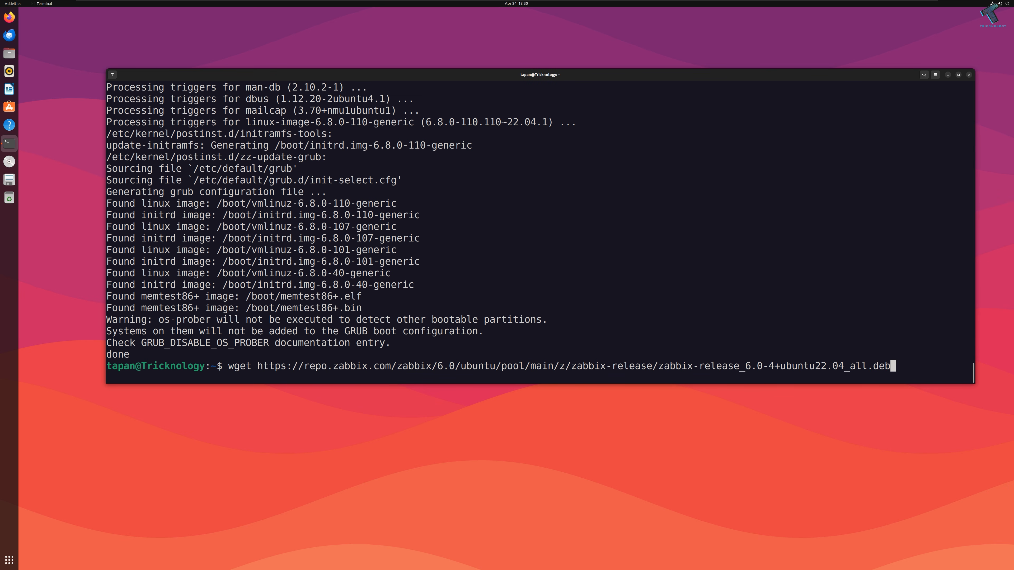
key(Return)
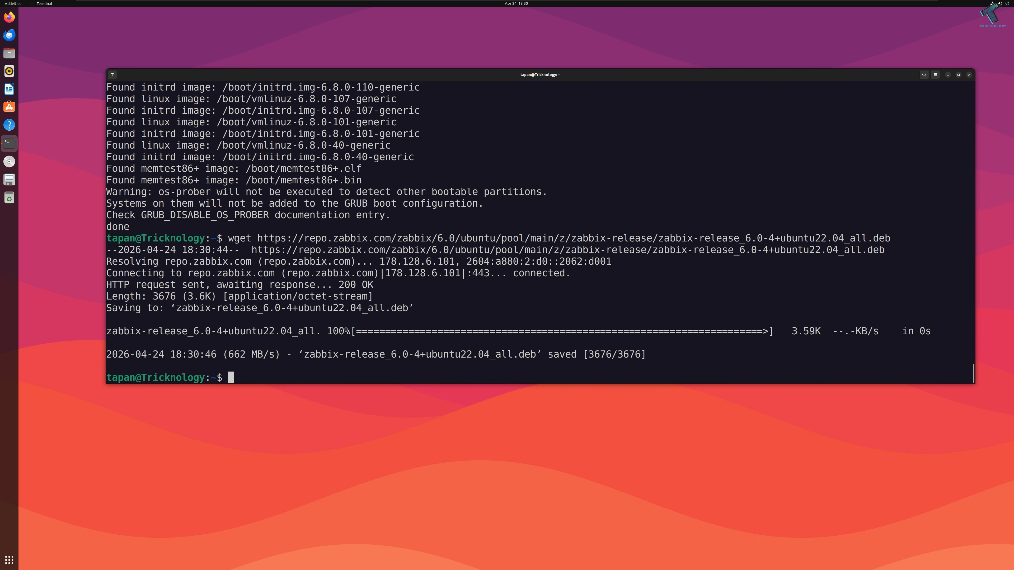
Step: Install zabbix-release_6.0-4+ubuntu22.04_all.deb with sudo dpkg -i, then run sudo apt update
text(ls)
key(Return)
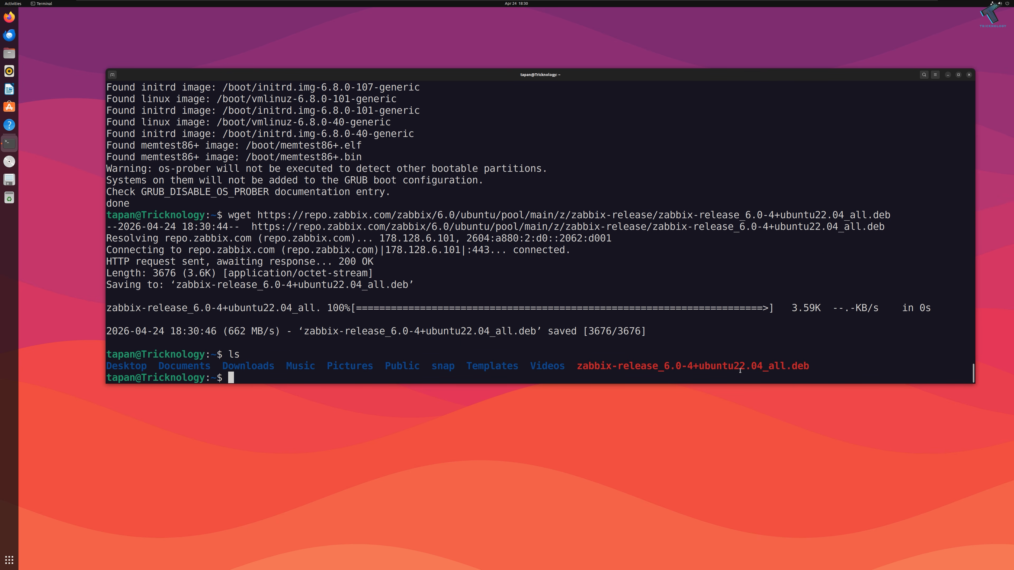
drag(577, 365, 808, 367)
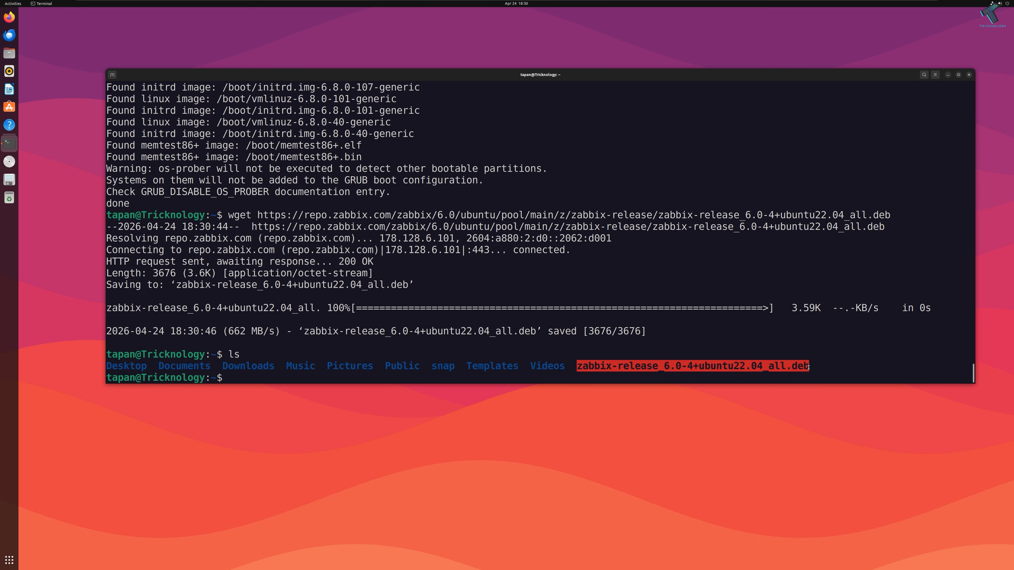
right_click(764, 363)
click(758, 372)
text(sudo dpkg -i)
right_click(330, 361)
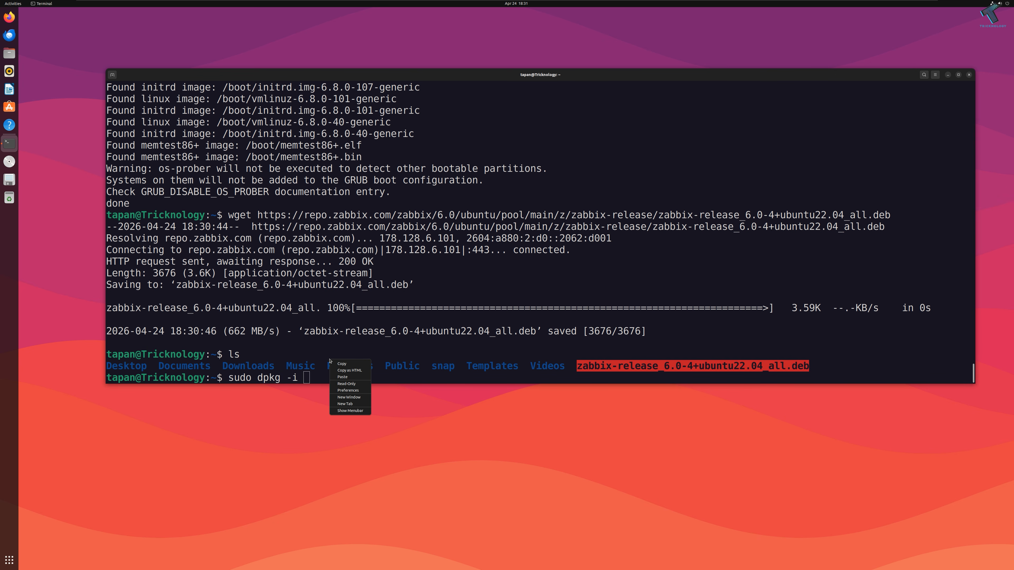
click(343, 376)
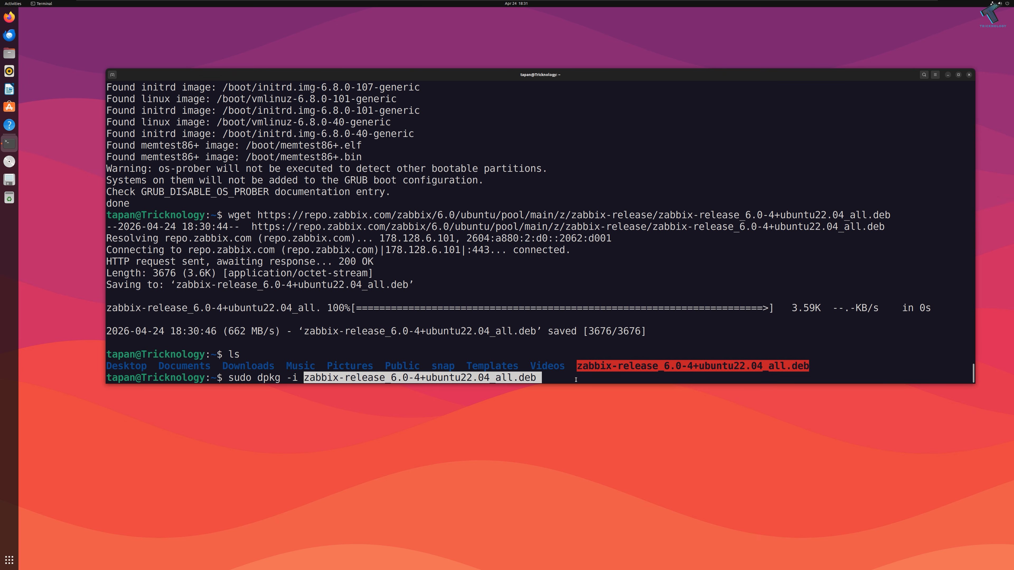
key(Return)
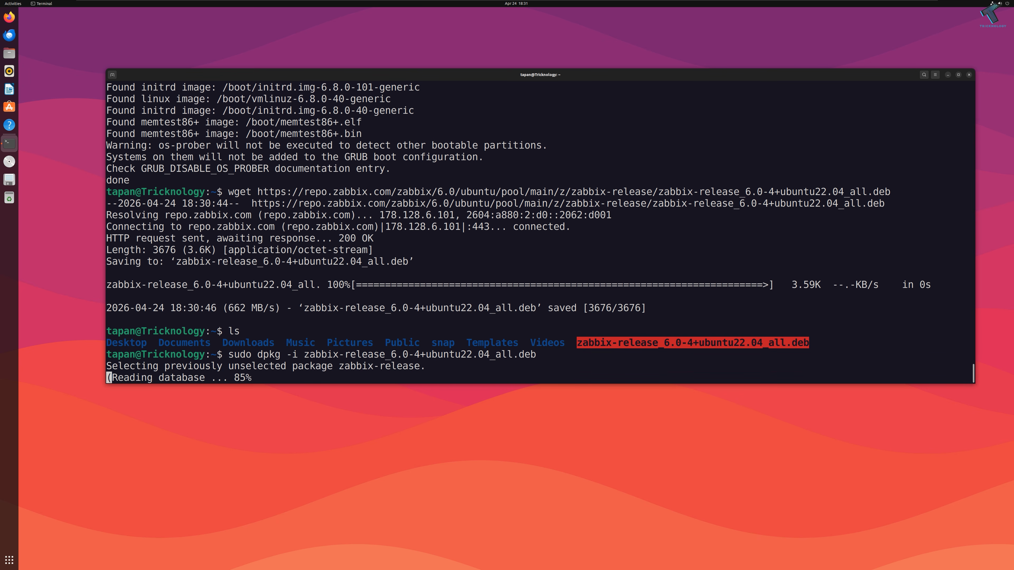
text(s)
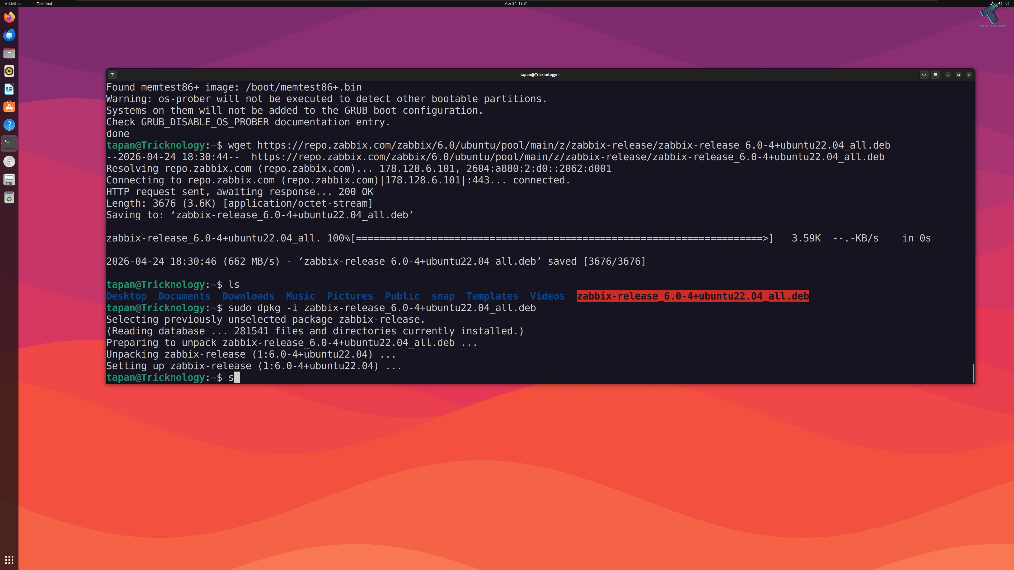
text(udo apt update)
key(Return)
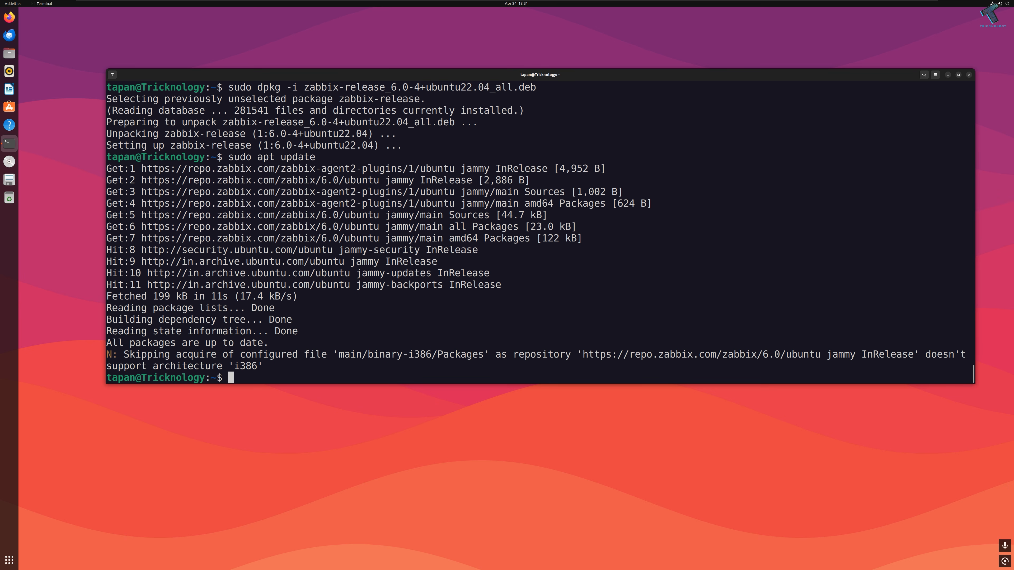
Step: Install zabbix-server-mysql, zabbix-frontend-php, zabbix-apache-conf, zabbix-sql-scripts, zabbix-agent and mysql-server
right_click(283, 365)
click(299, 381)
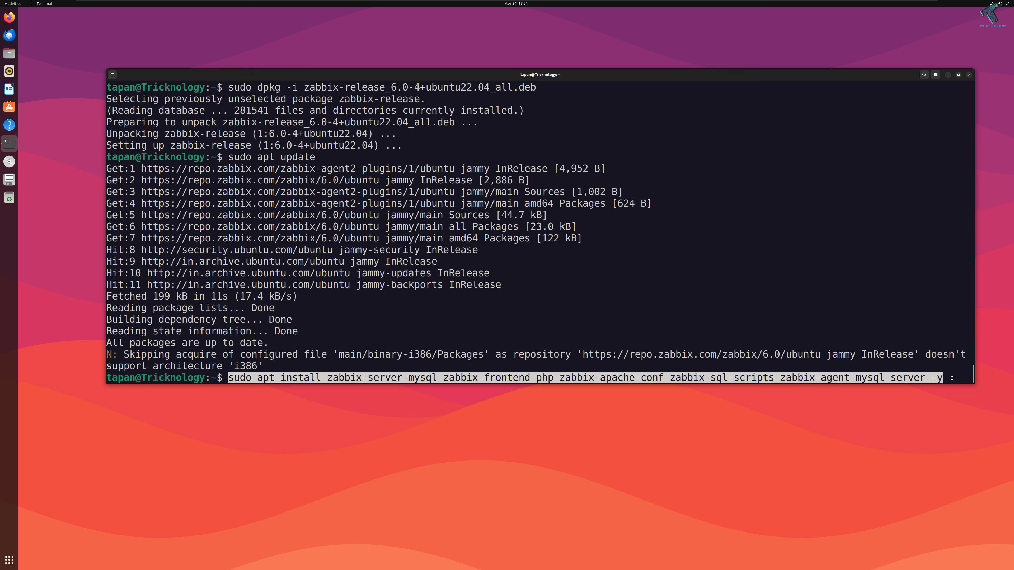
key(BackSpace)
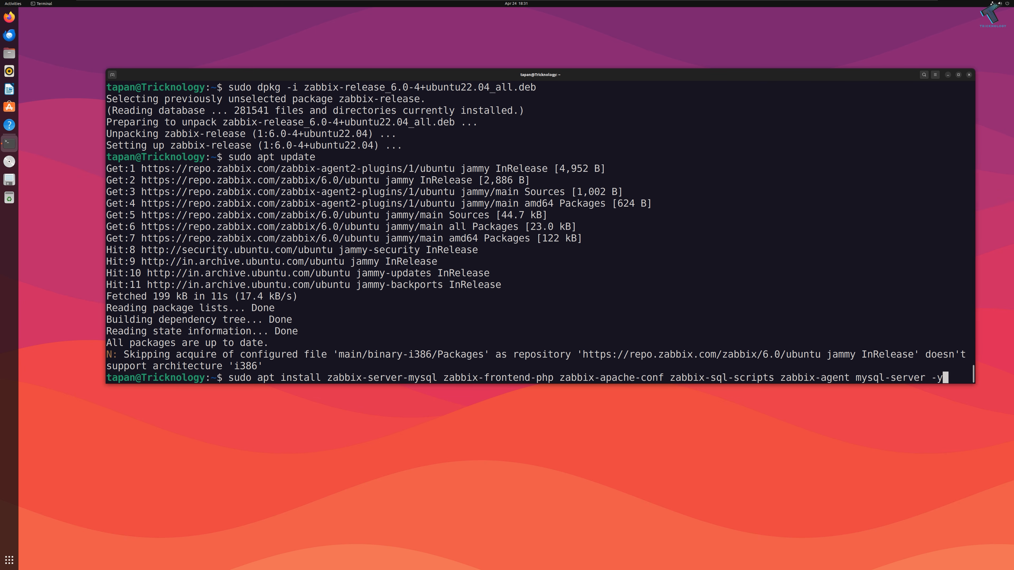
key(Return)
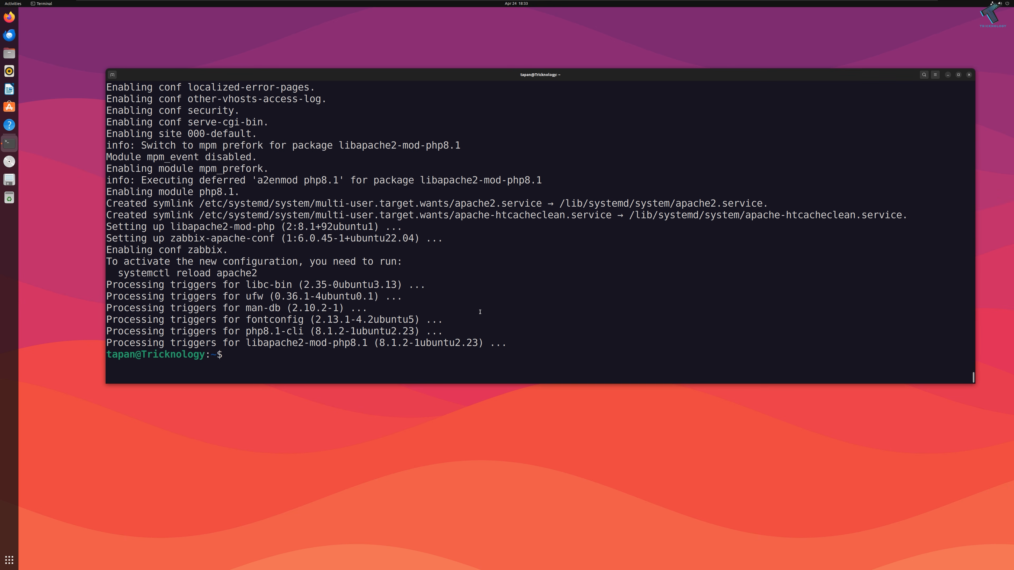
text(sudo mysql -u root -p)
Step: Log into MySQL as root and create the zabbix database
key(Return)
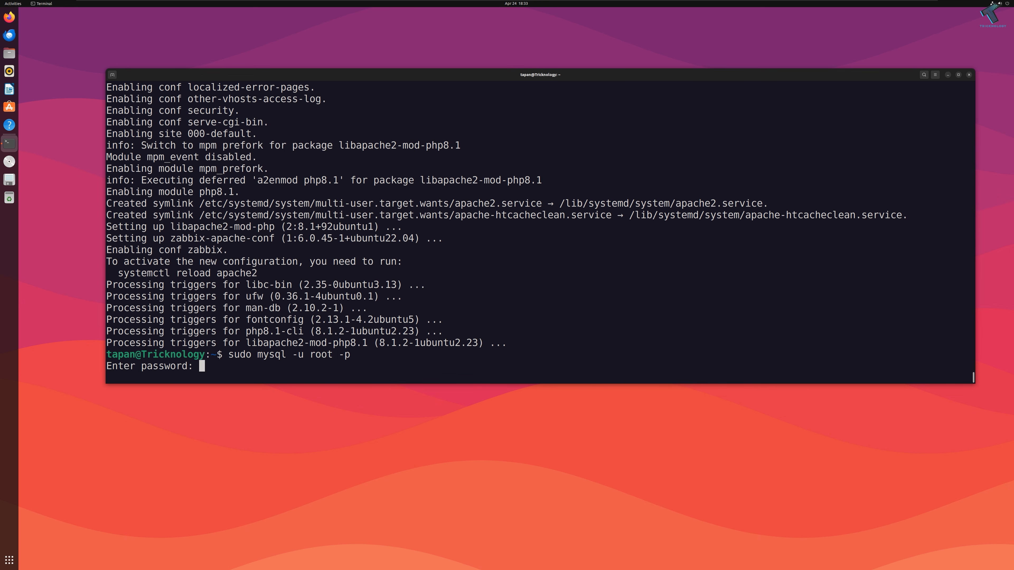
key(Return)
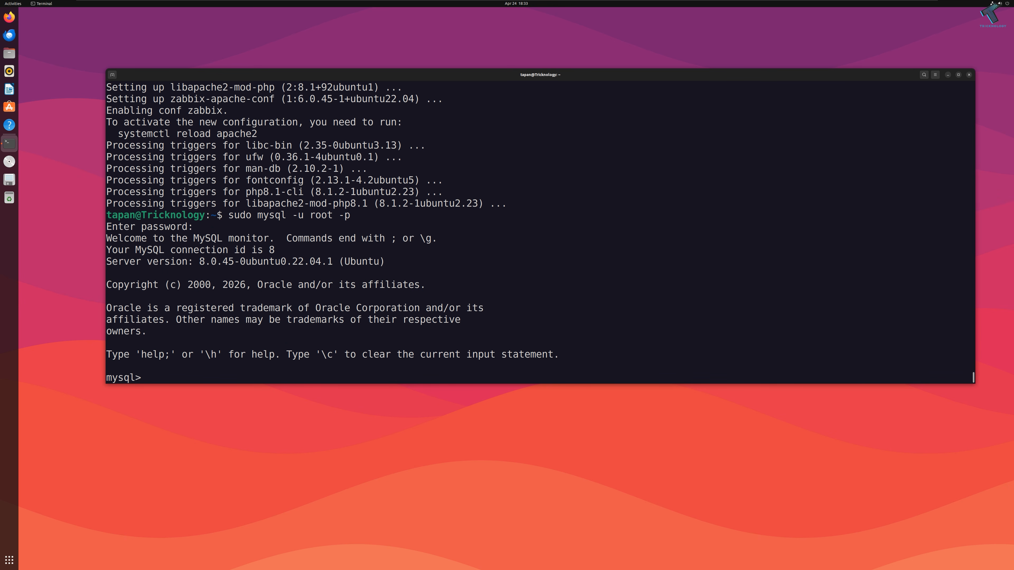
right_click(248, 374)
click(280, 385)
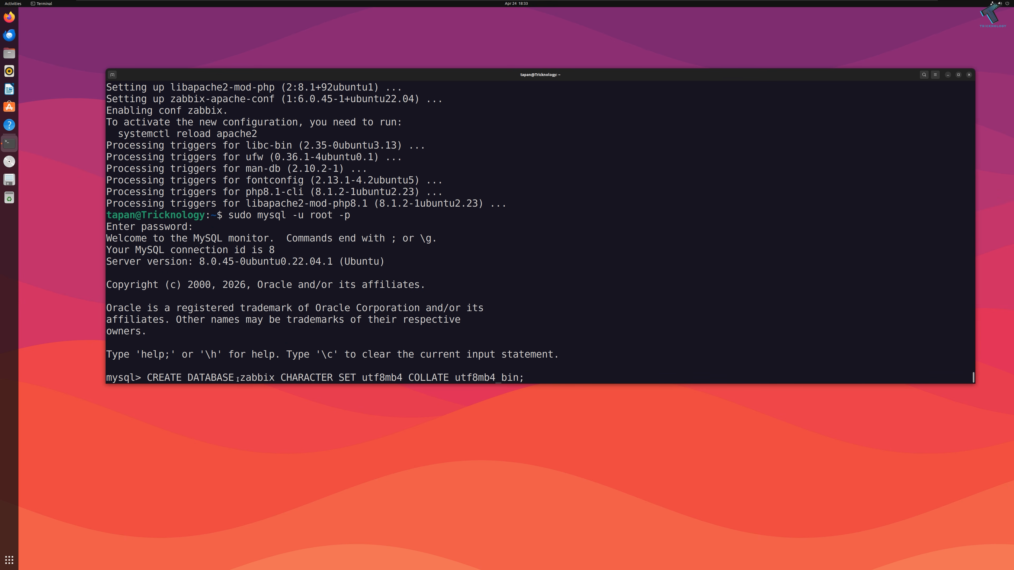
drag(244, 375, 271, 377)
click(531, 379)
key(Return)
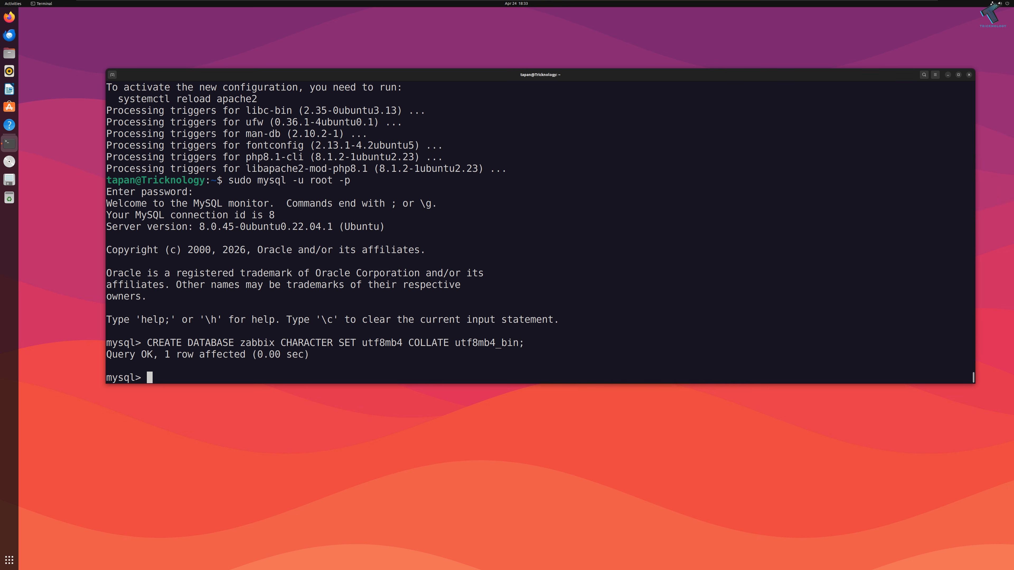
Step: Create the zabbix MySQL user and grant it all privileges on the zabbix database
right_click(192, 362)
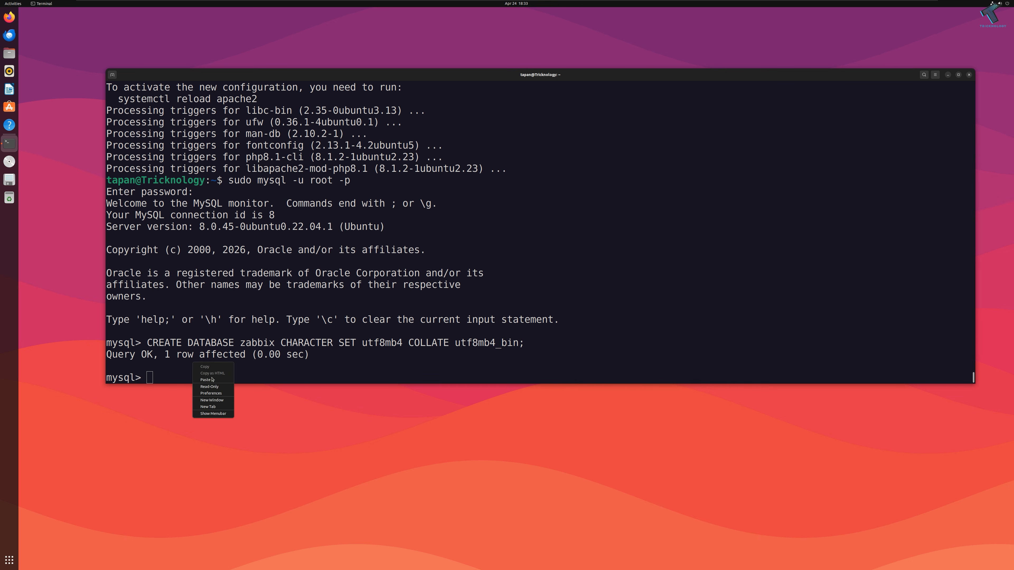
click(211, 379)
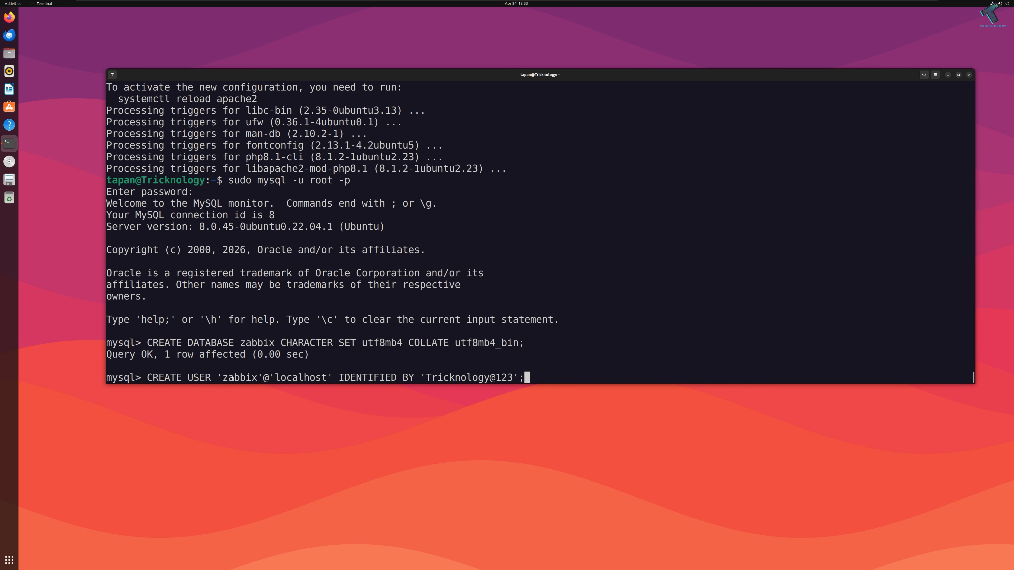
drag(220, 377, 256, 377)
drag(425, 378, 513, 378)
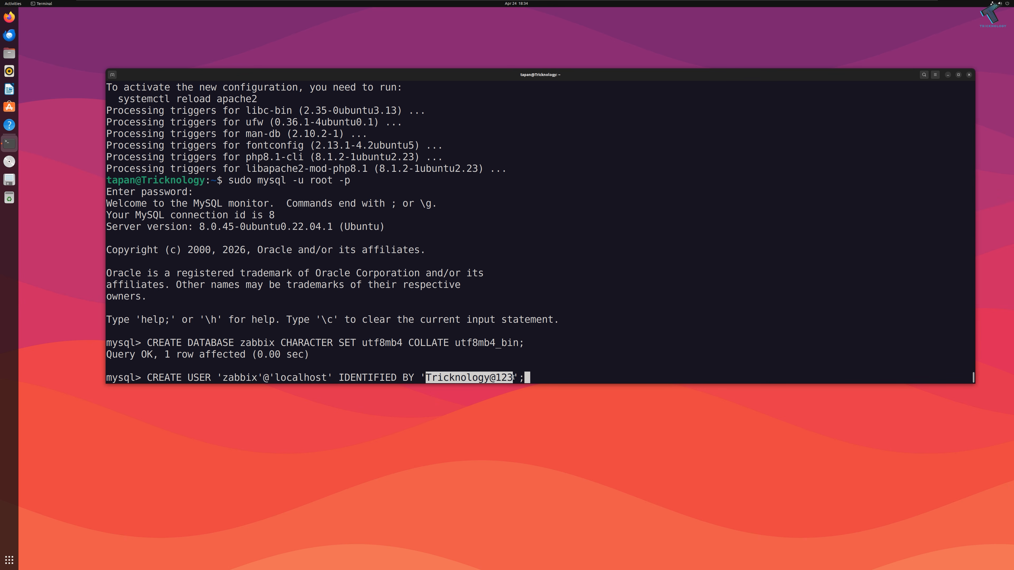
click(545, 379)
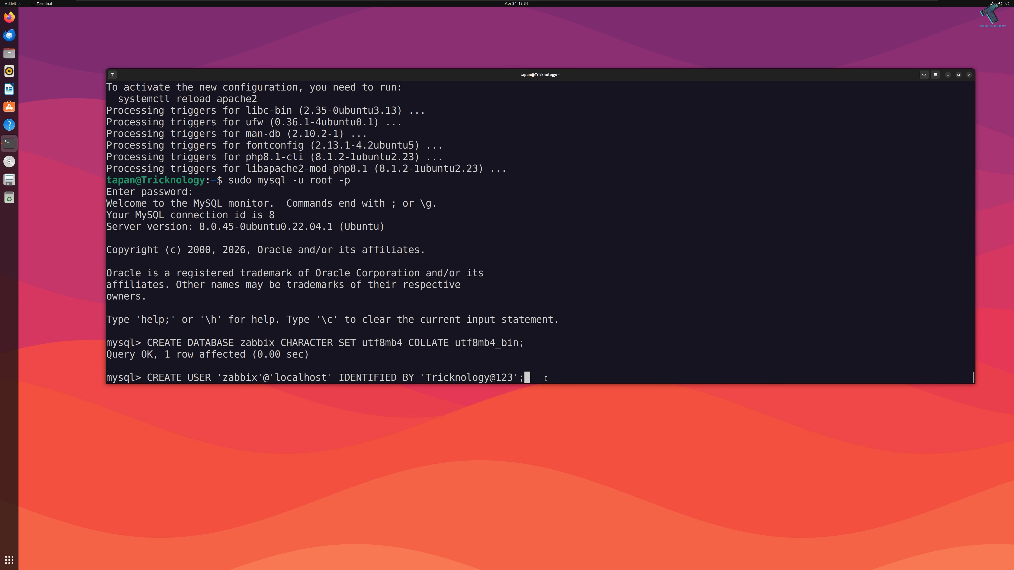
key(Return)
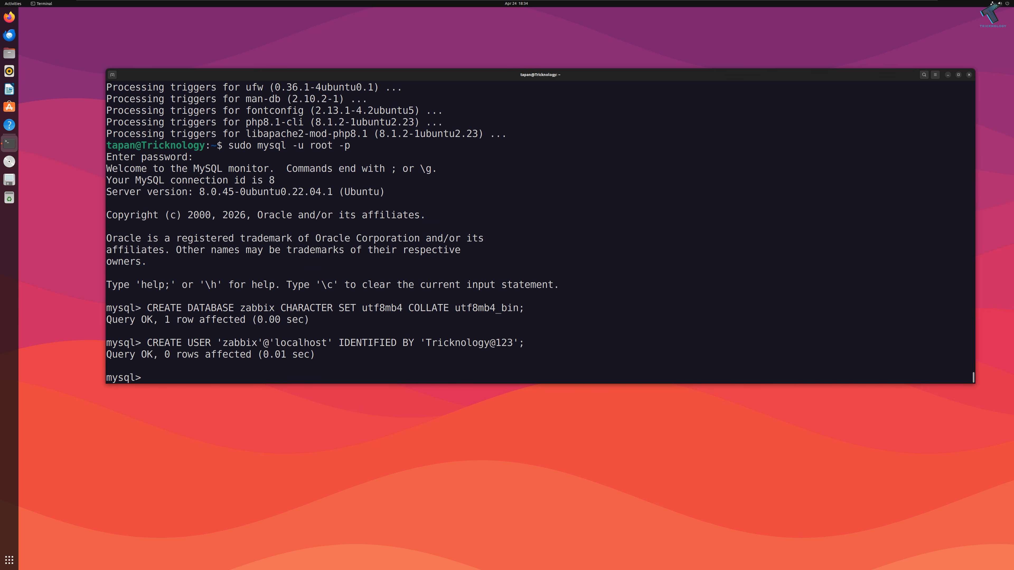
right_click(184, 370)
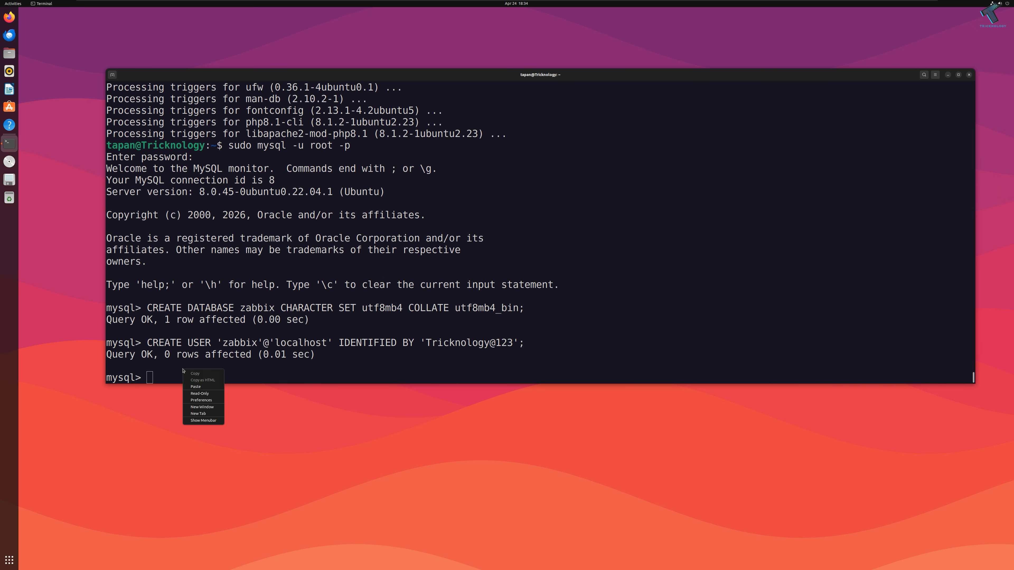
click(196, 387)
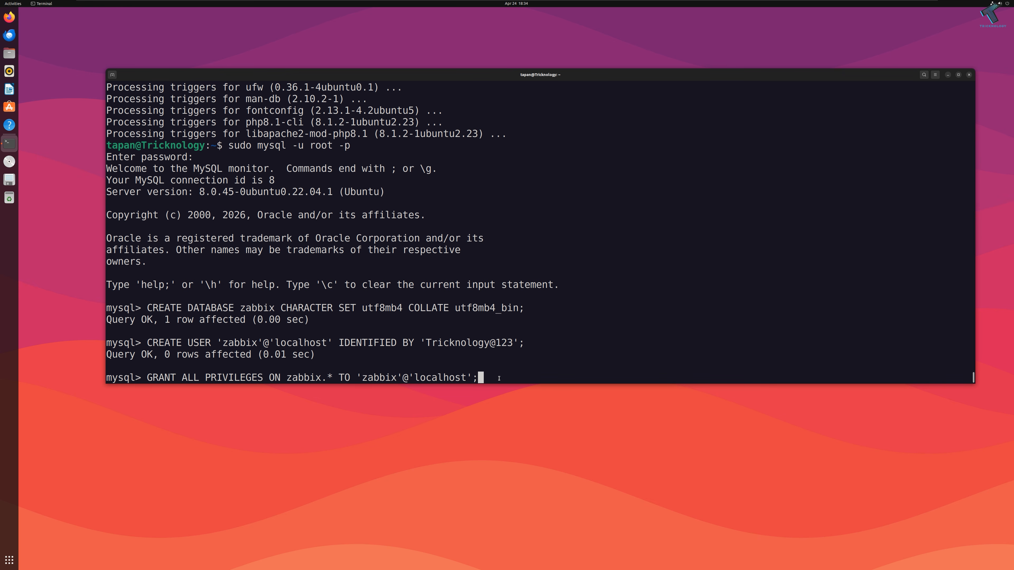
key(Return)
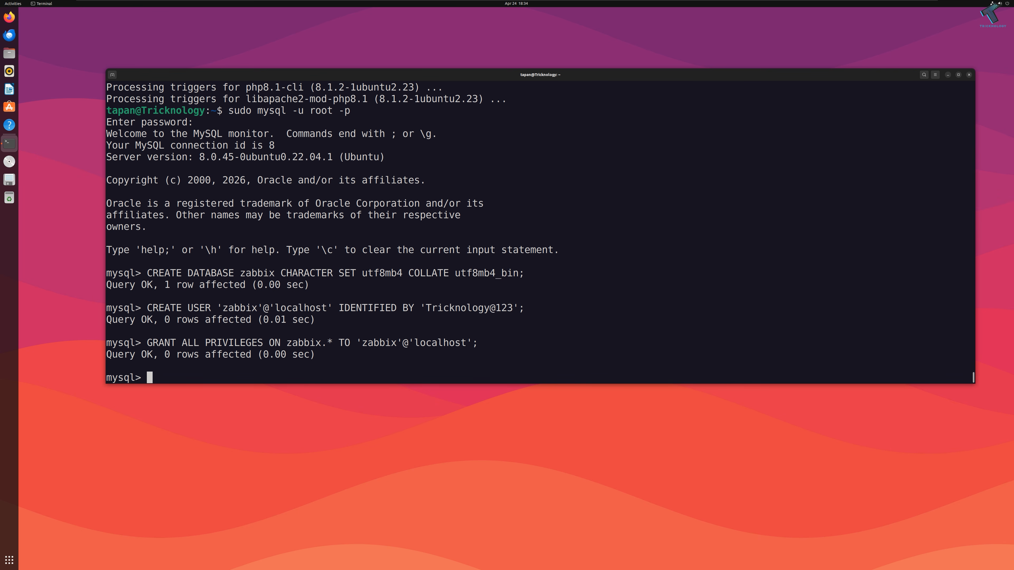
Step: Run FLUSH PRIVILEGES, set log_bin_trust_function_creators = 1 globally, and exit MySQL
text(FLA)
key(BackSpace)
text(USH PRIVILEGES)
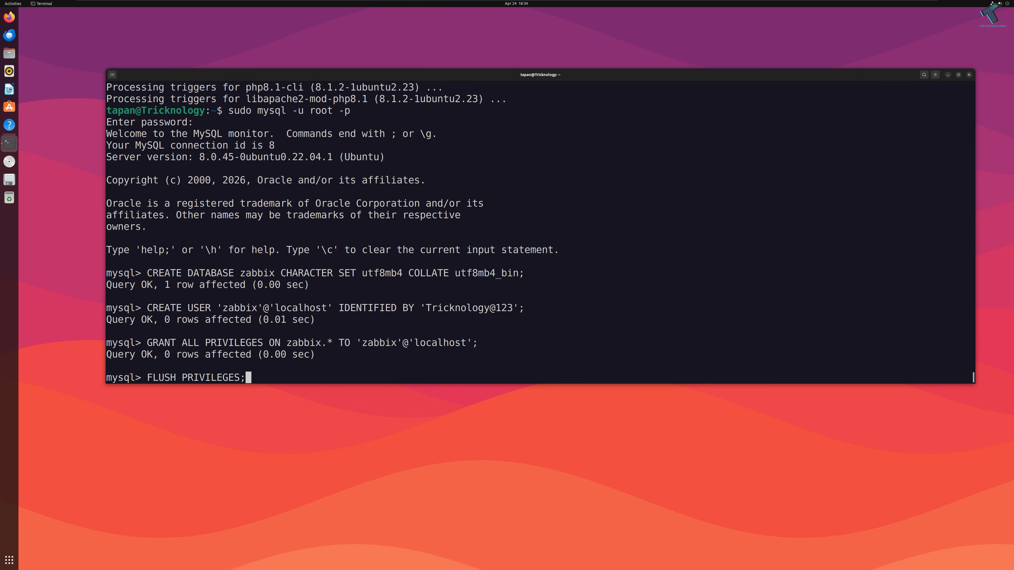
text(;)
key(Return)
text(SET GLOBAL log_bin_trust_function_creators = 1;)
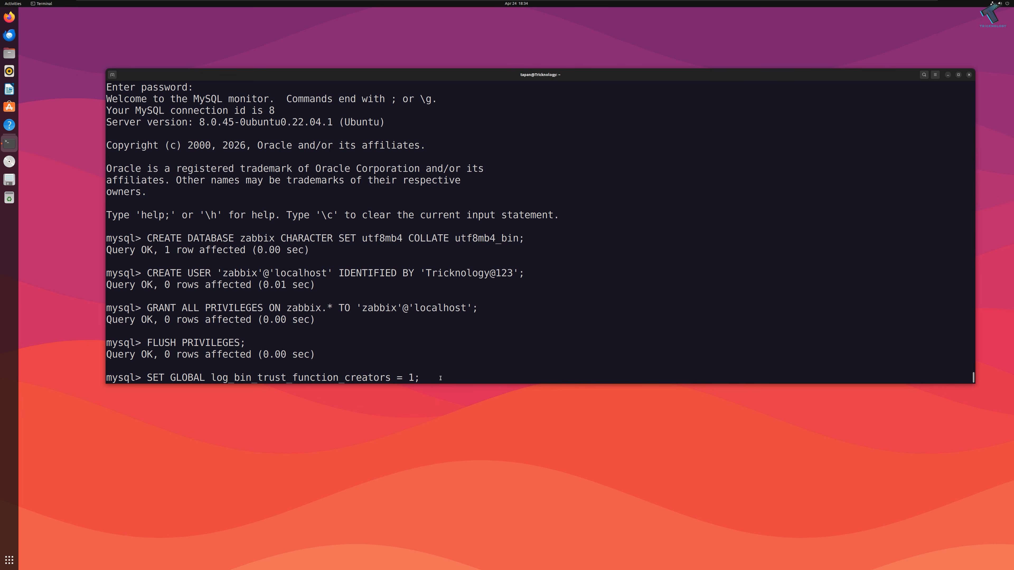
key(Return)
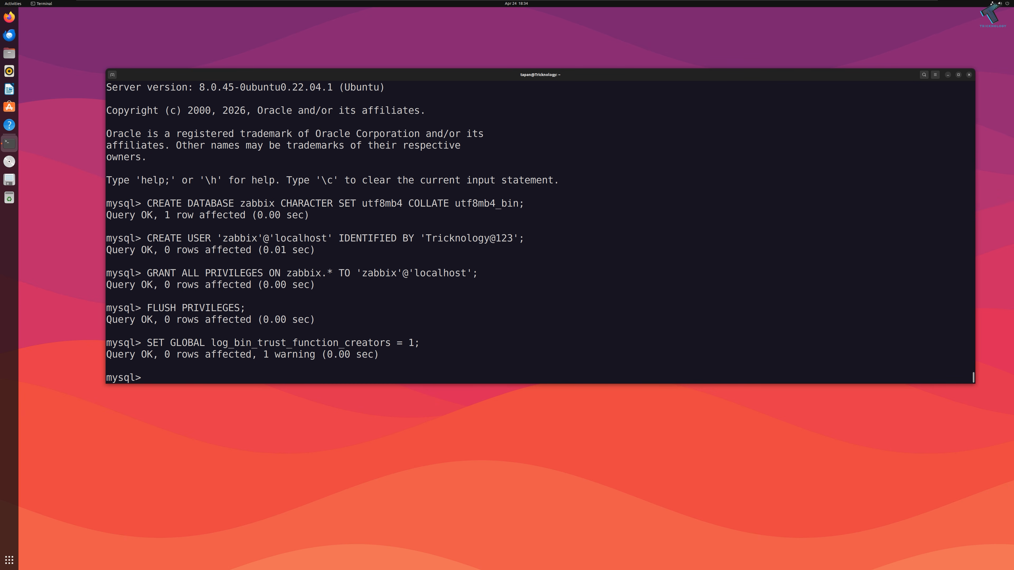
text(EXIT;)
key(Return)
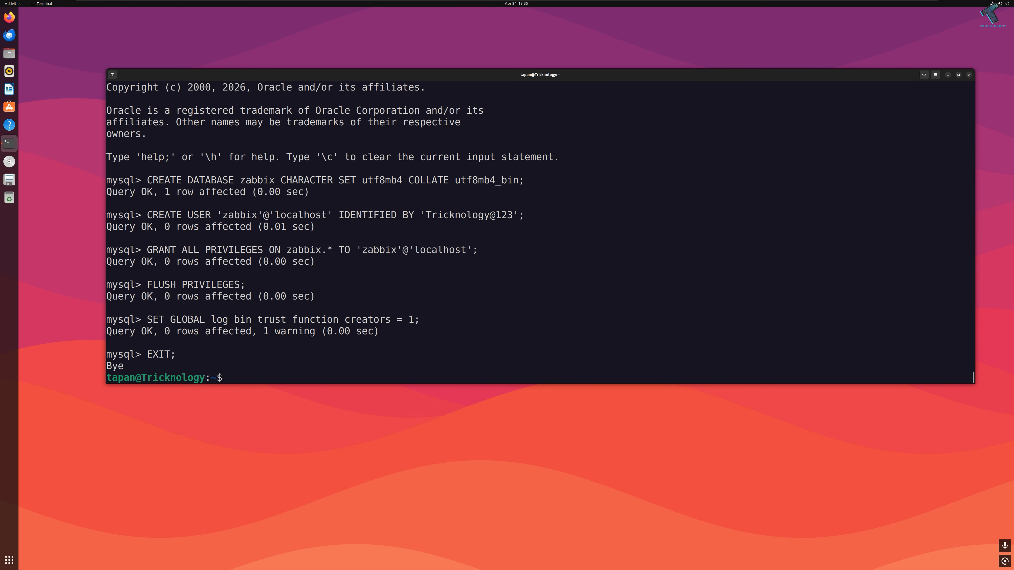
Step: Import server.sql.gz into the zabbix database via zcat, supplying the zabbix user's password
right_click(287, 370)
click(288, 387)
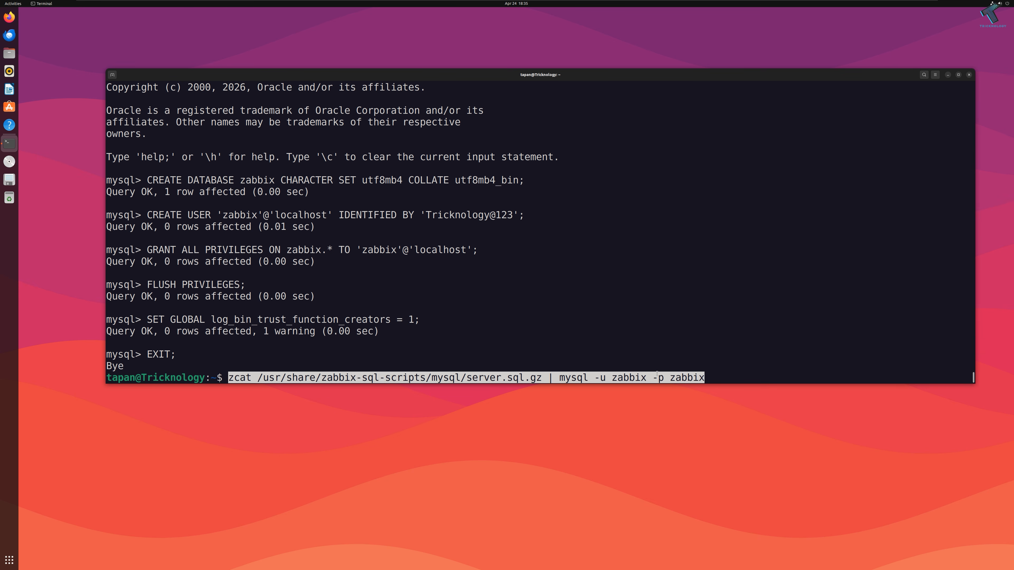
key(Return)
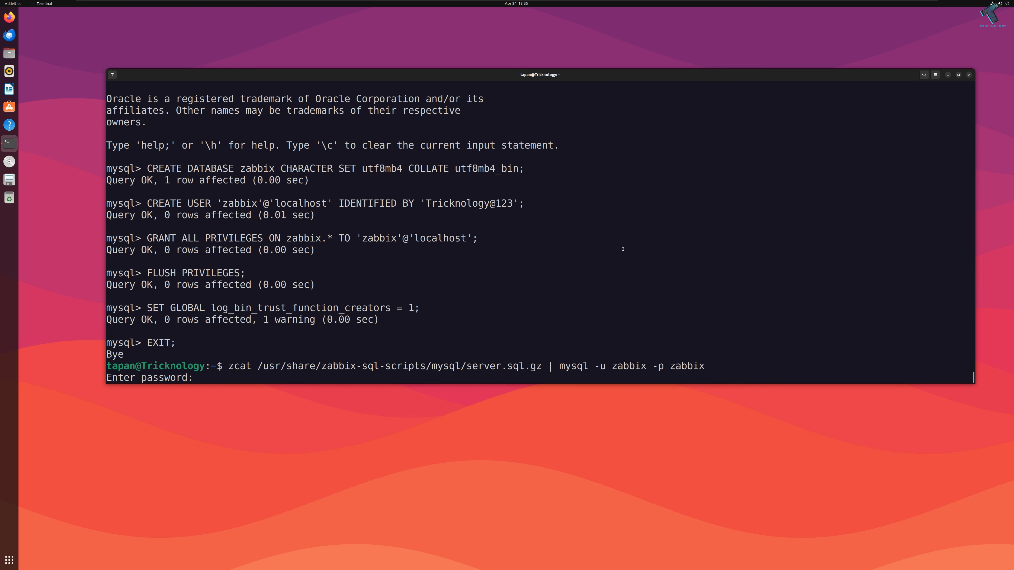
drag(426, 203, 513, 203)
right_click(513, 204)
click(527, 216)
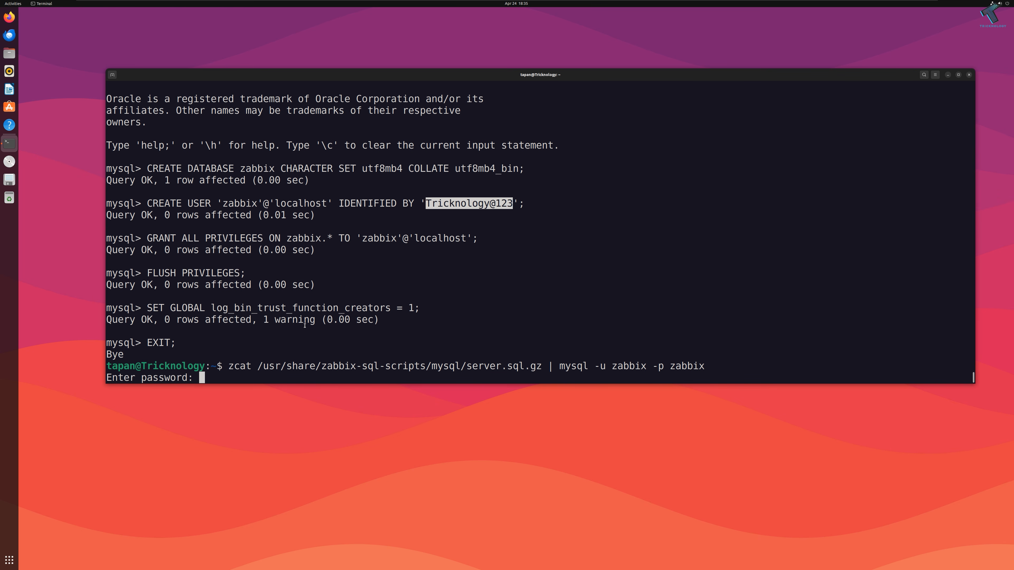
right_click(290, 338)
click(295, 346)
key(Return)
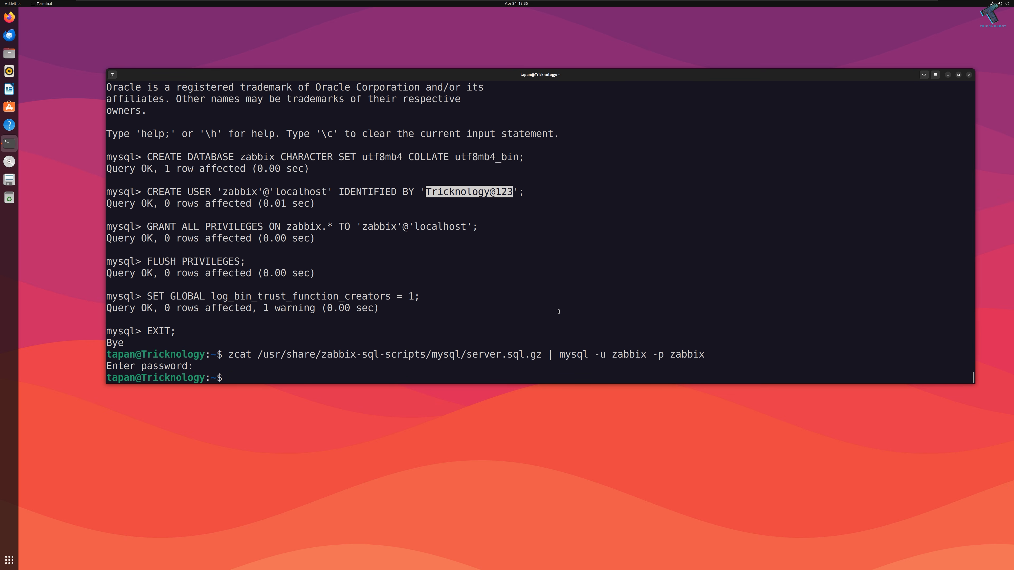
text(sudo nano /etc/zab)
Step: Open /etc/zabbix/zabbix_server.conf in nano and uncomment DBHost=localhost
key(Tab)
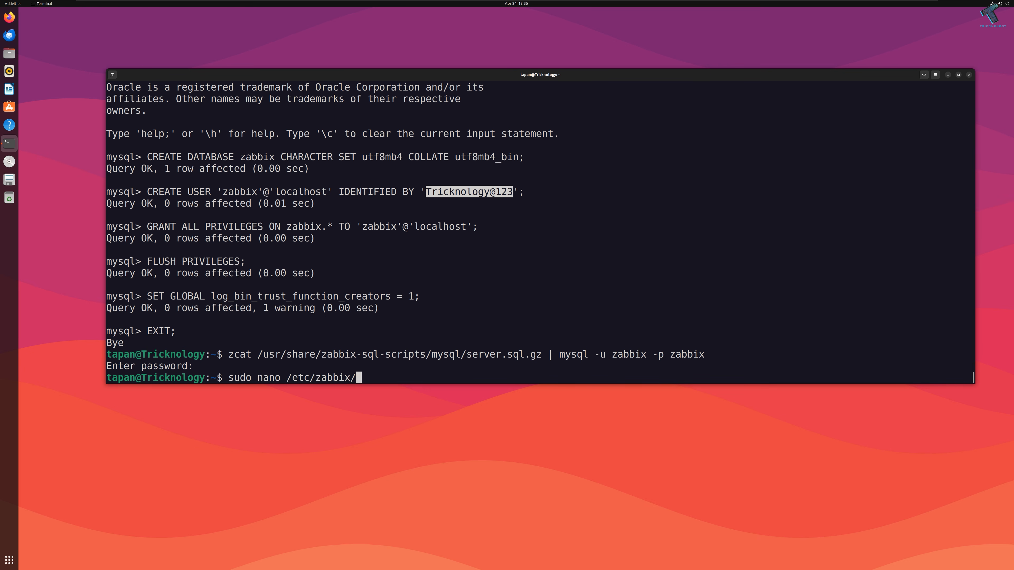
text(zab)
key(Tab)
text(ser)
key(Tab)
key(Return)
key(Down)
key(Down)
key(Down)
key(Down)
key(Down)
key(Down)
key(Down)
key(Down)
key(Down)
key(Down)
key(Down)
key(Down)
key(Down)
key(Down)
key(Down)
key(Down)
key(Down)
key(Down)
key(Down)
key(Down)
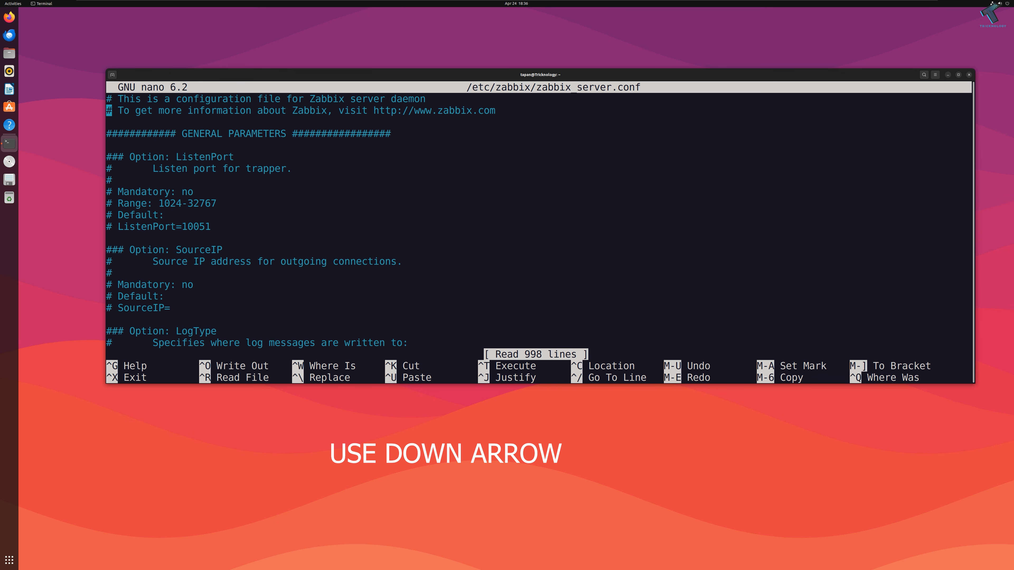
key(Down)
key(Down)
key(Down)
key(Down)
key(Down)
key(Down)
key(Down)
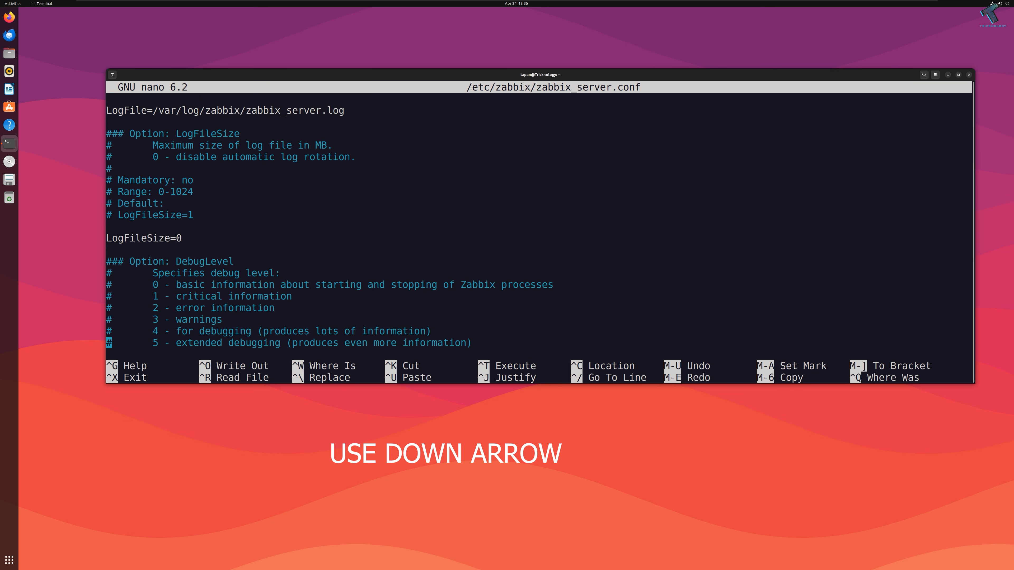
drag(521, 385, 518, 512)
scroll(455, 398, down, 4)
scroll(455, 398, down, 10)
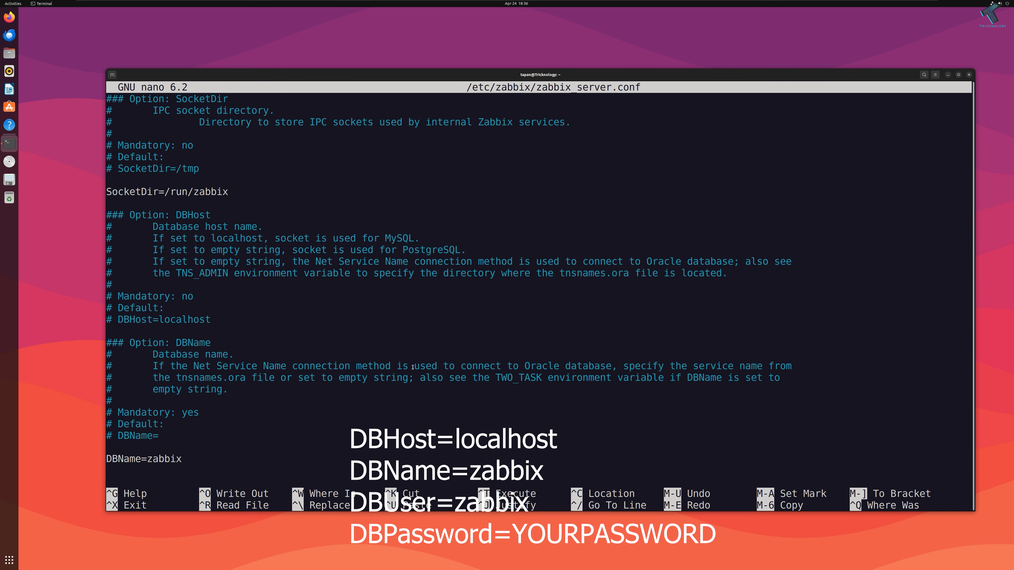
scroll(413, 367, down, 5)
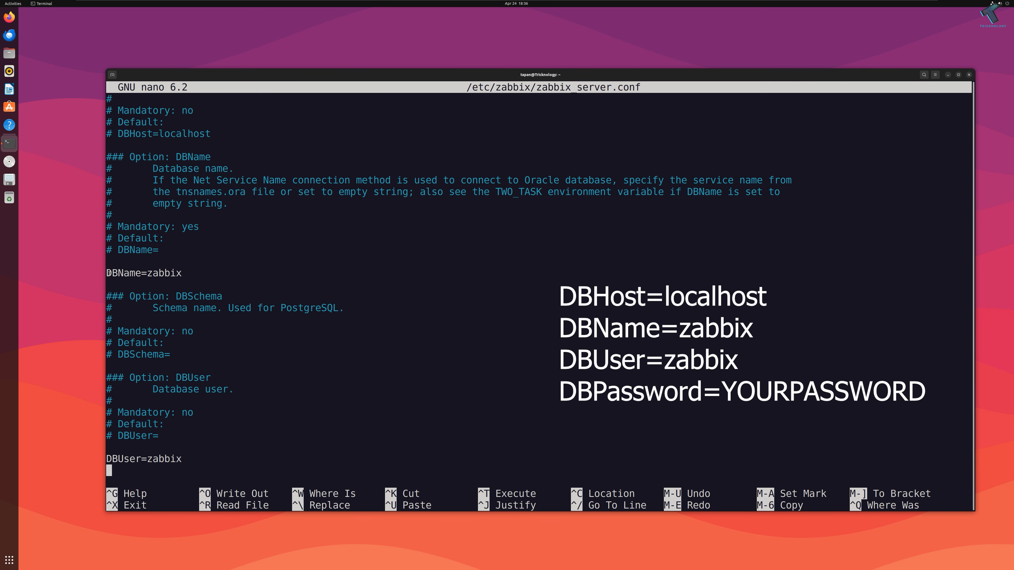
key(Up)
key(Up)
key(Up)
key(Up)
key(Up)
key(Up)
key(Up)
key(Up)
key(Up)
key(Up)
key(Up)
key(Up)
key(Up)
key(Up)
key(Up)
key(Up)
key(Right)
key(Right)
key(BackSpace)
key(BackSpace)
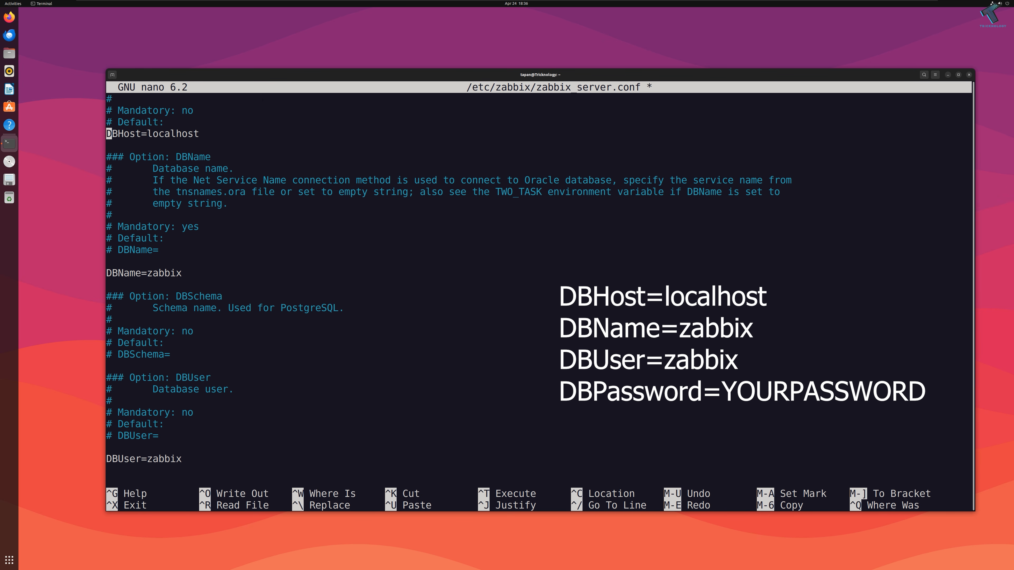
Step: Uncomment DBPassword, enter the database password, then save the file and exit nano
key(Down)
key(Down)
key(Down)
key(Down)
key(Down)
key(Down)
key(Down)
key(Down)
key(Down)
key(Down)
key(Down)
key(Down)
key(Down)
key(Down)
key(Down)
key(Down)
key(Down)
key(Down)
key(Down)
key(Down)
key(Down)
key(Down)
key(Down)
key(Down)
key(Down)
key(Down)
key(Down)
key(Down)
key(Down)
key(Down)
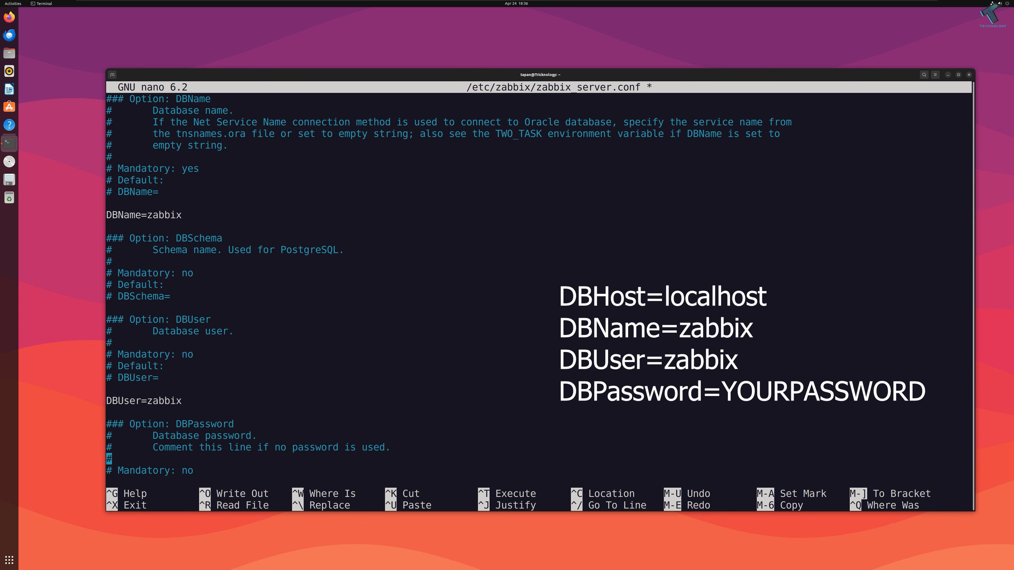
key(Up)
key(Up)
key(Down)
key(Down)
key(Down)
key(Down)
key(Down)
key(Down)
key(Down)
key(Down)
key(Down)
key(Down)
key(Down)
key(Down)
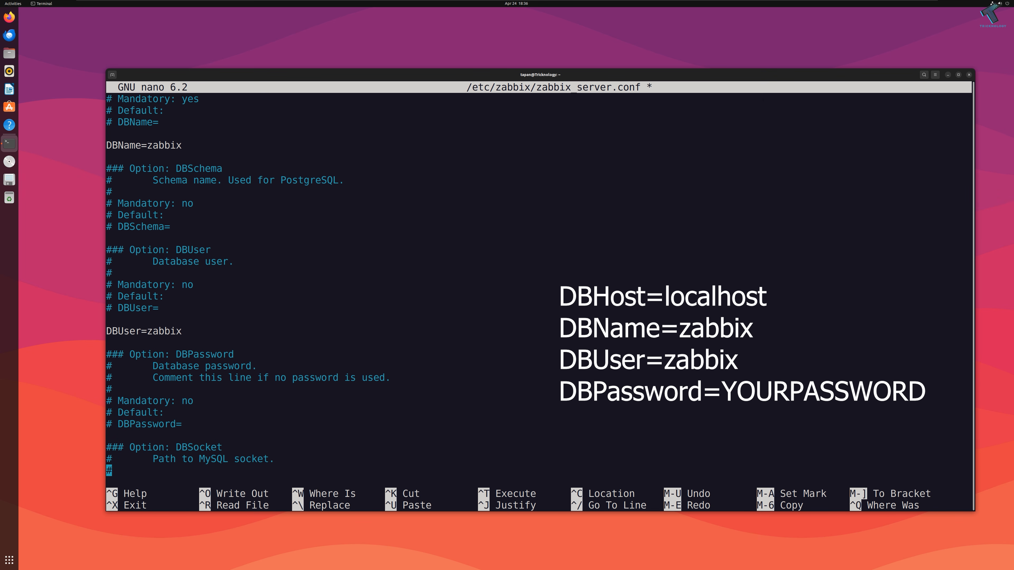
key(Up)
key(Up)
key(Up)
key(Up)
key(Up)
key(Down)
key(Right)
key(Right)
key(BackSpace)
key(BackSpace)
key(Right)
key(Right)
key(Right)
key(Right)
key(Right)
key(Right)
key(Right)
key(Right)
key(Right)
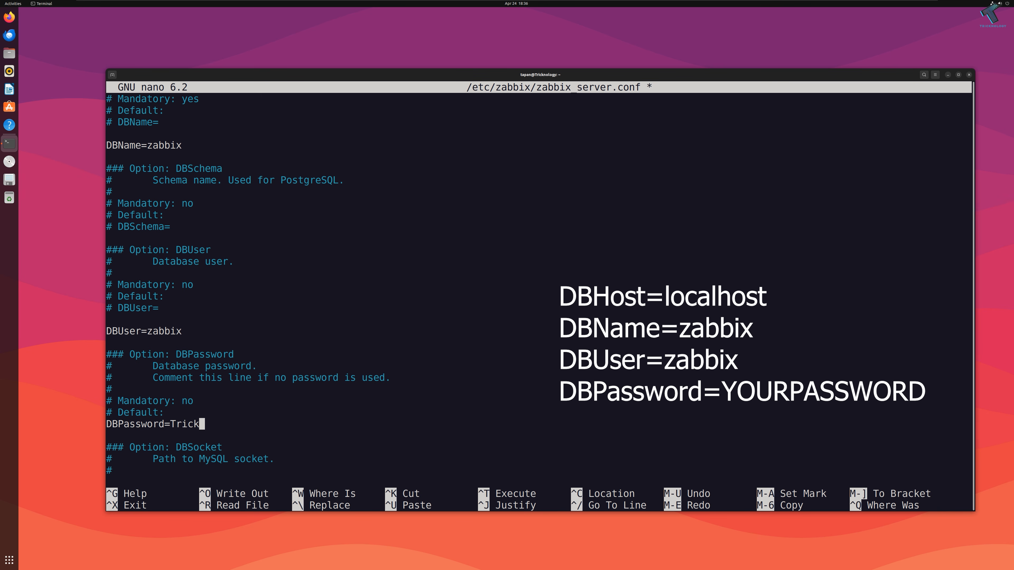
key(ctrl+o)
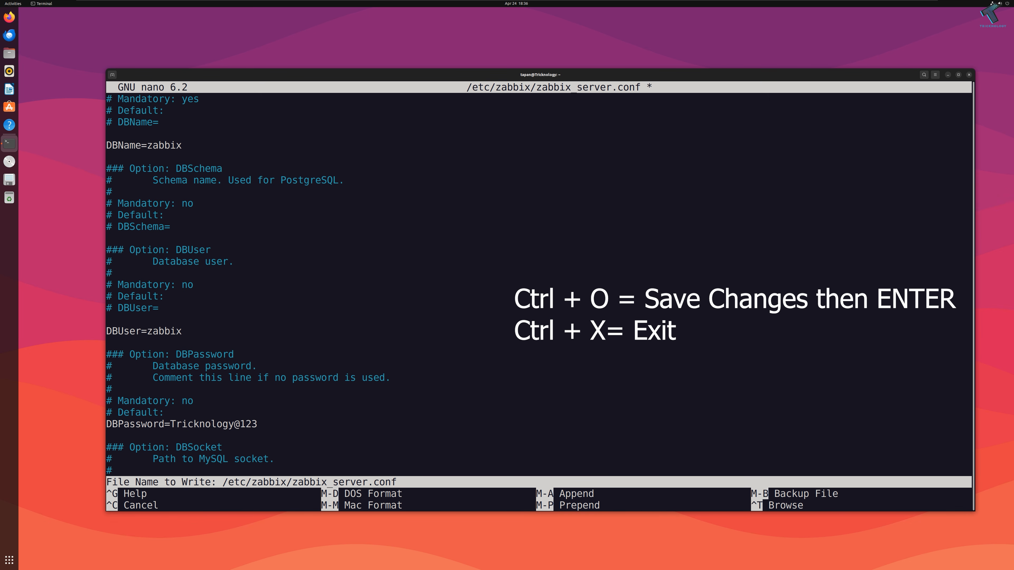
key(Return)
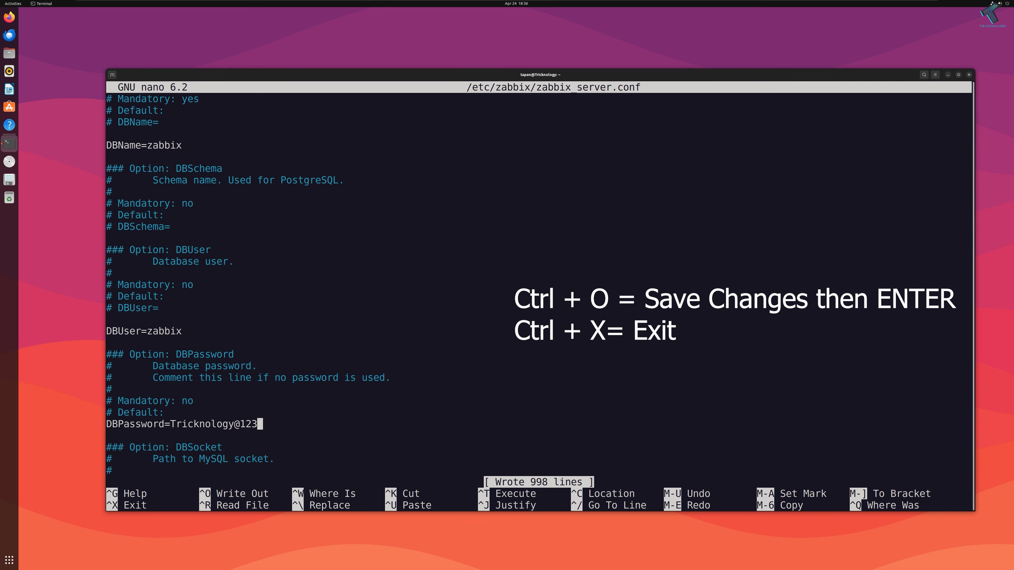
key(ctrl+x)
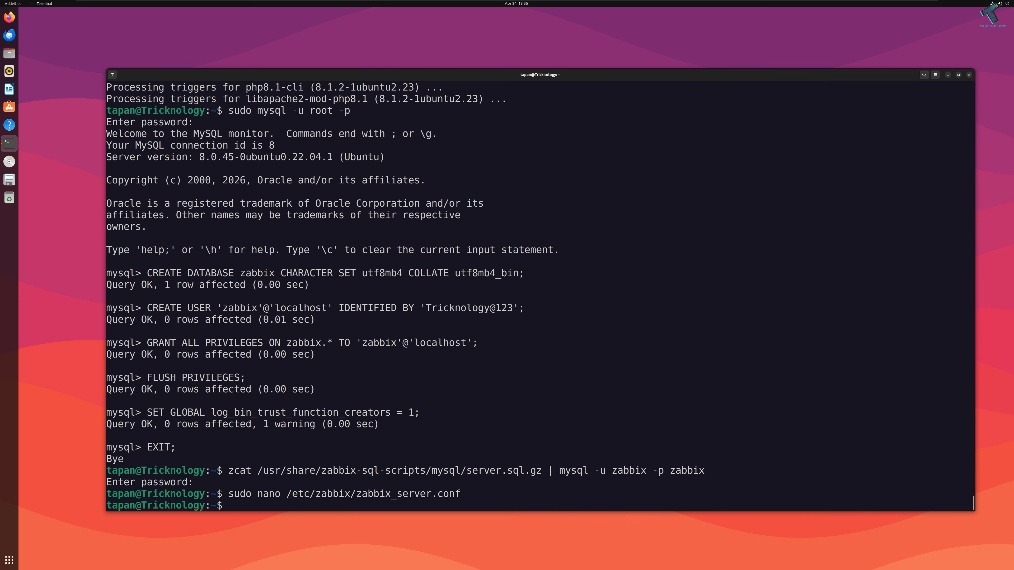
Step: Restart the mysql, zabbix-server and apache2 services with sudo systemctl restart
text(sudo systemctl restart mysql)
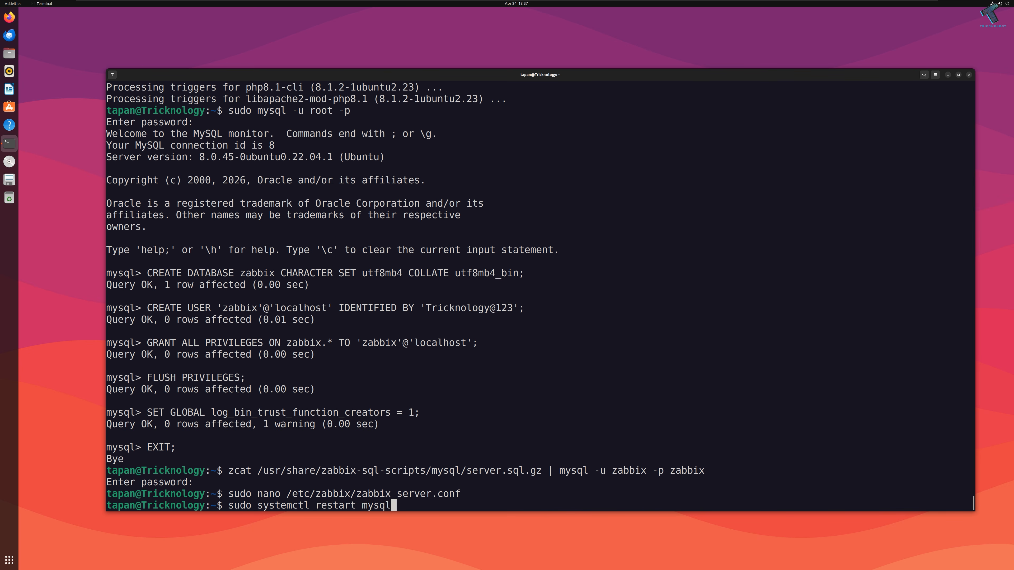
key(Return)
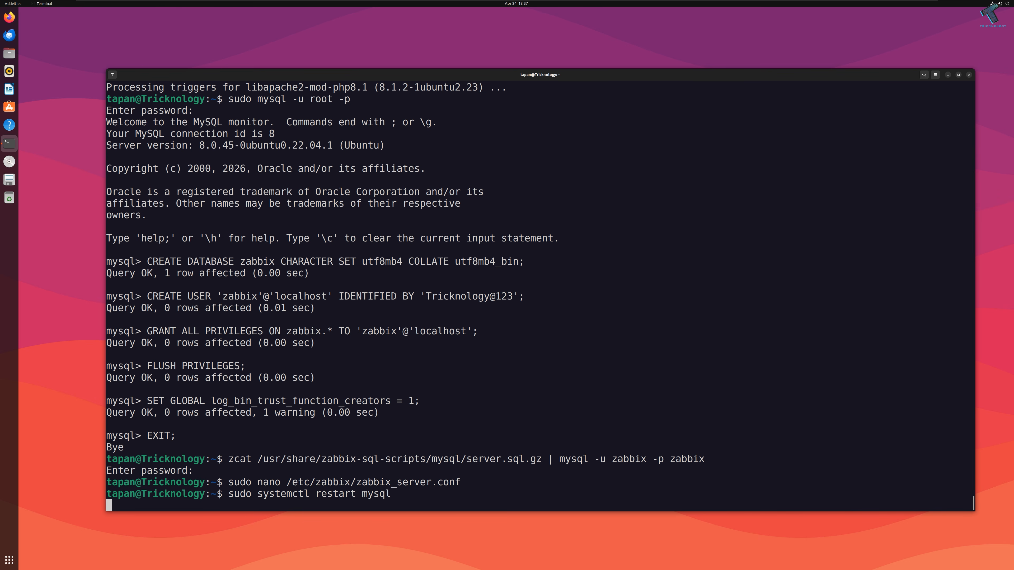
key(Up)
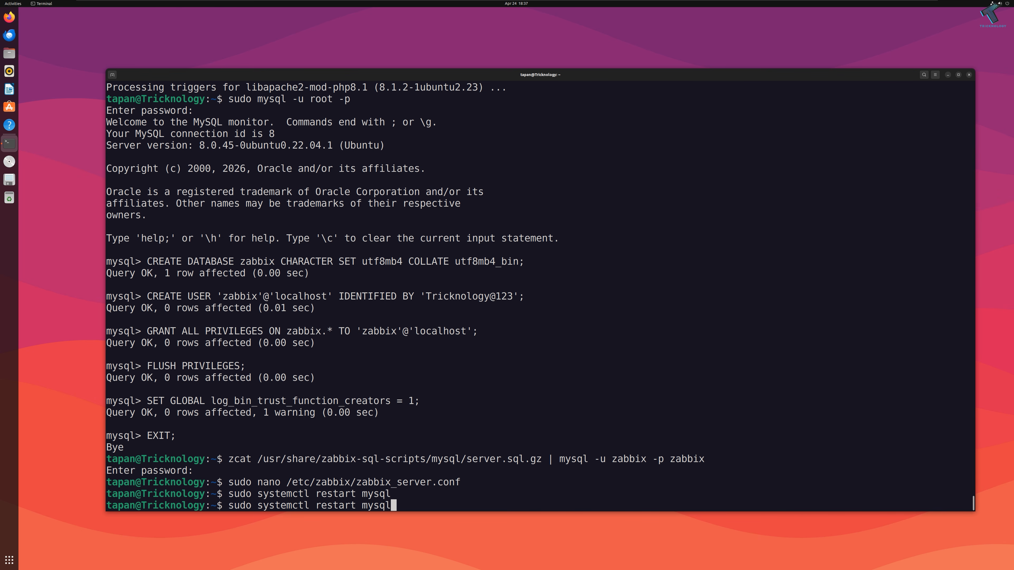
key(BackSpace)
key(BackSpace)
key(BackSpace)
key(BackSpace)
key(BackSpace)
text(zabbix-server)
key(Return)
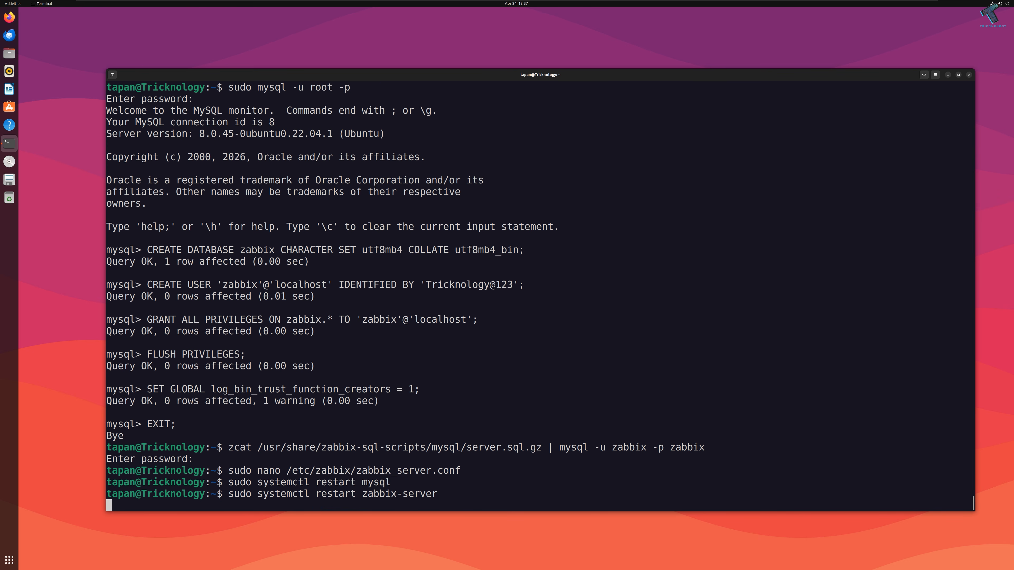
key(Up)
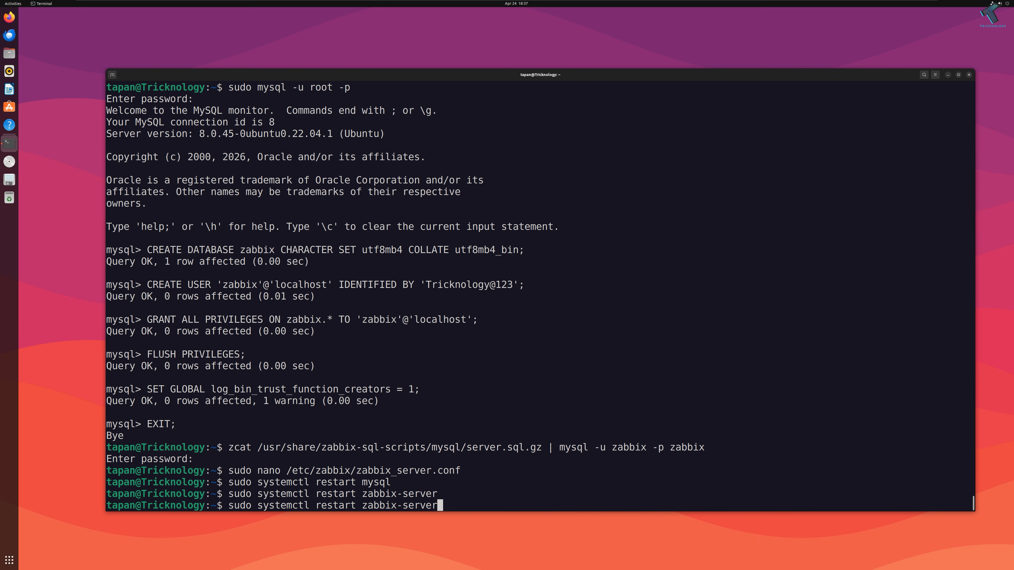
key(BackSpace)
key(BackSpace)
key(BackSpace)
key(BackSpace)
key(BackSpace)
key(BackSpace)
key(BackSpace)
key(BackSpace)
key(BackSpace)
key(BackSpace)
key(BackSpace)
key(BackSpace)
key(BackSpace)
text(apache2)
key(Return)
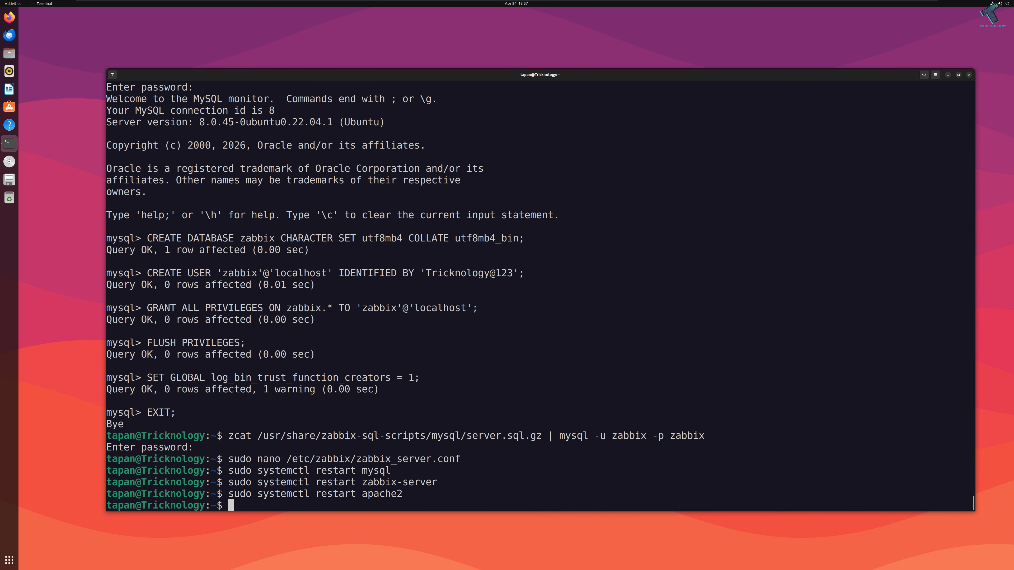
Step: Launch Firefox, load 10.10.10.197/zabbix, and maximize the window on the setup Welcome page
click(10, 18)
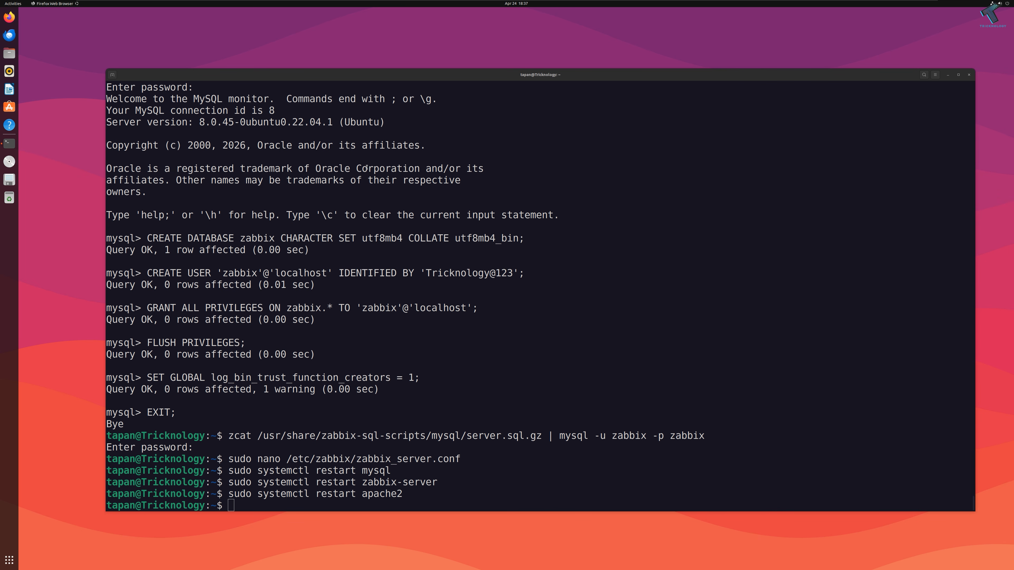
drag(231, 16, 572, 129)
key(ctrl+plus)
key(ctrl+plus)
key(ctrl+plus)
key(ctrl+plus)
key(ctrl+plus)
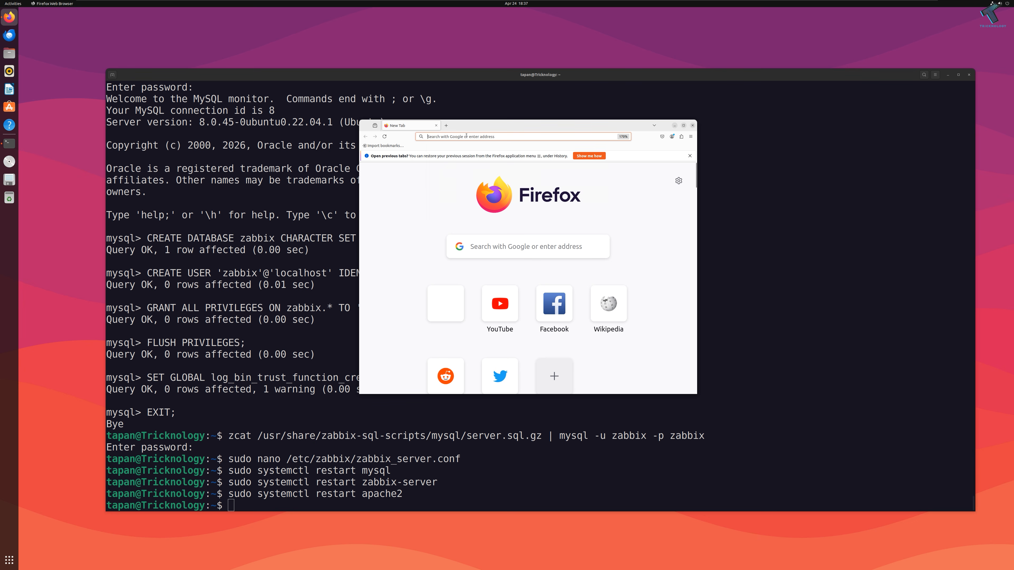
click(466, 136)
text(10)
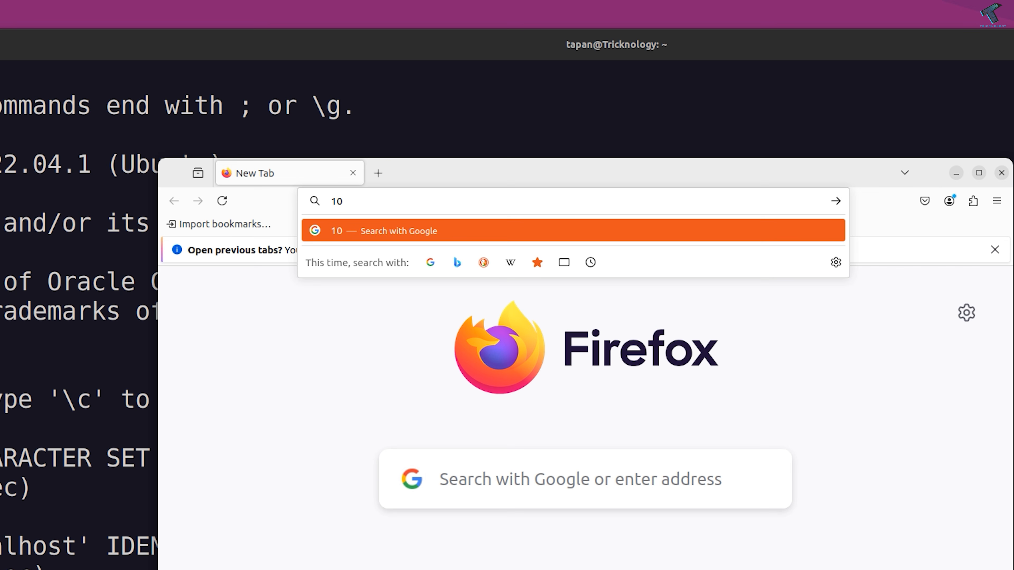
text(.10.10.19)
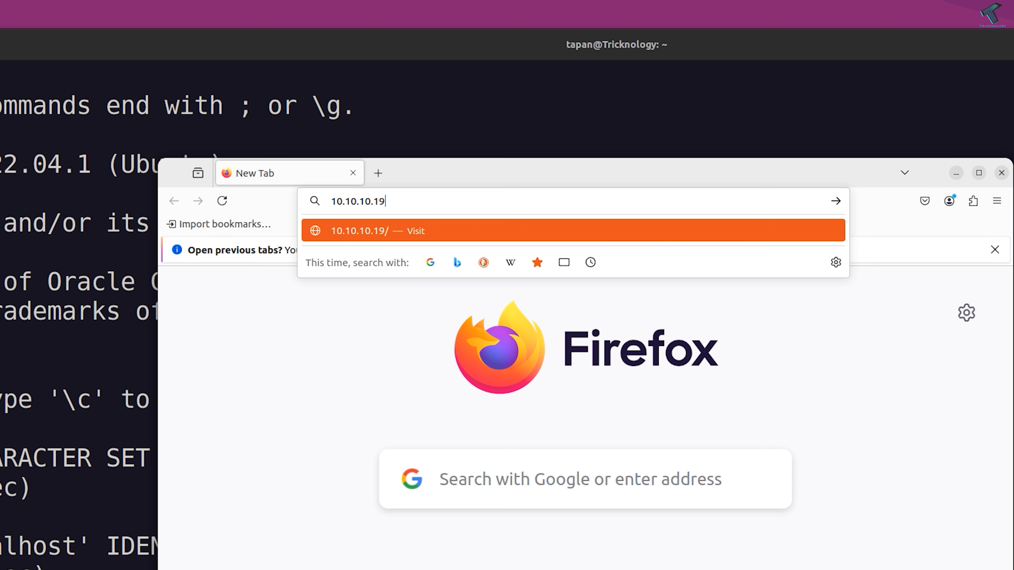
text(7/zabbix)
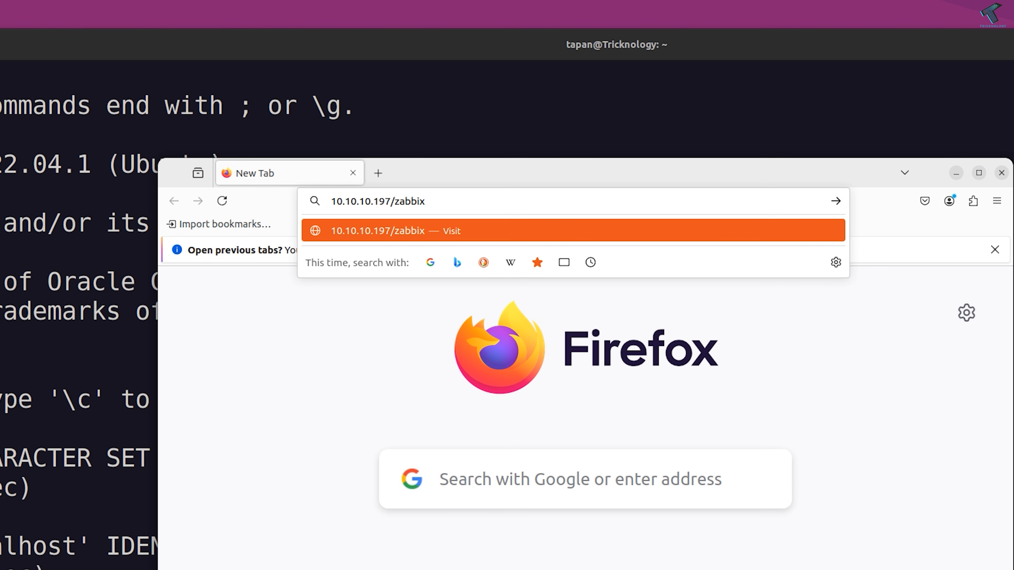
key(Return)
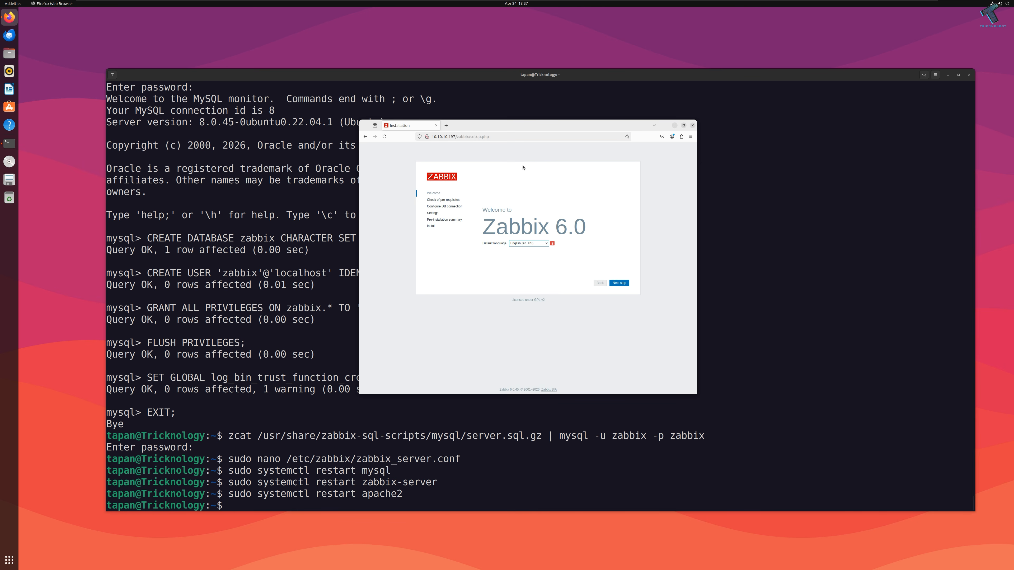
double_click(525, 128)
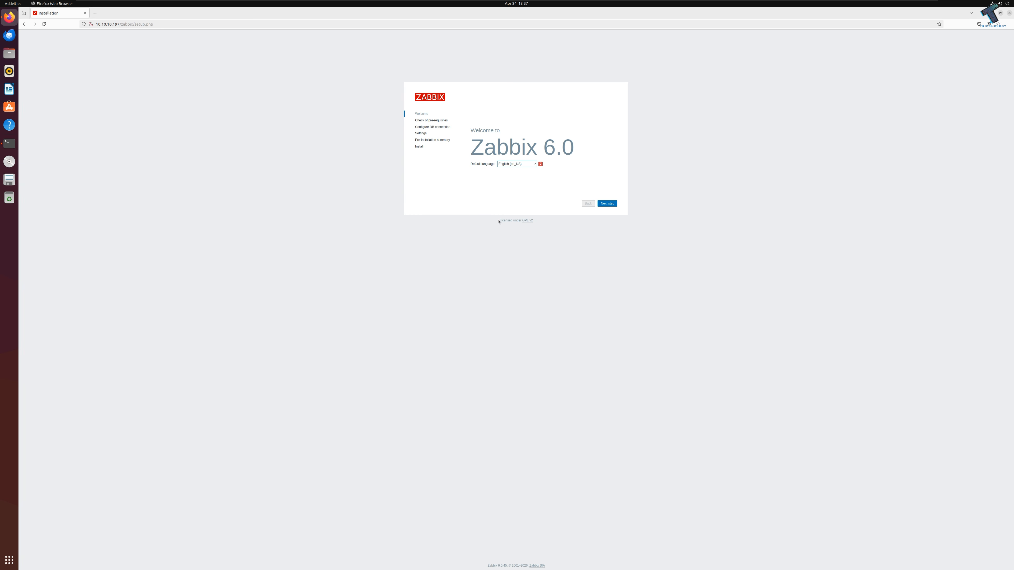
scroll(532, 217, up, 8)
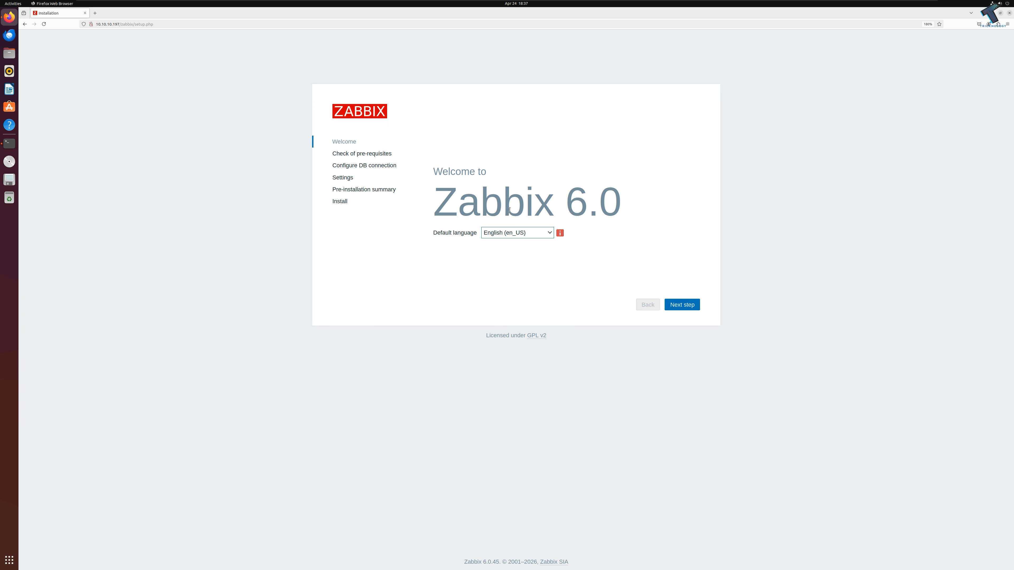
Step: Advance past the pre-requisites check to the database connection step
click(688, 306)
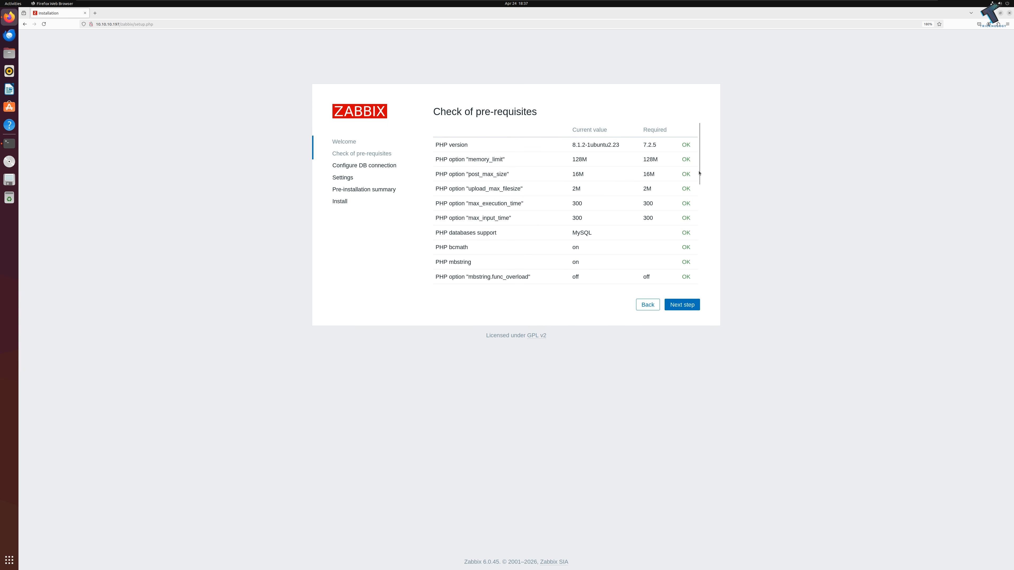
drag(700, 173, 700, 217)
click(699, 178)
drag(699, 177, 688, 145)
click(687, 208)
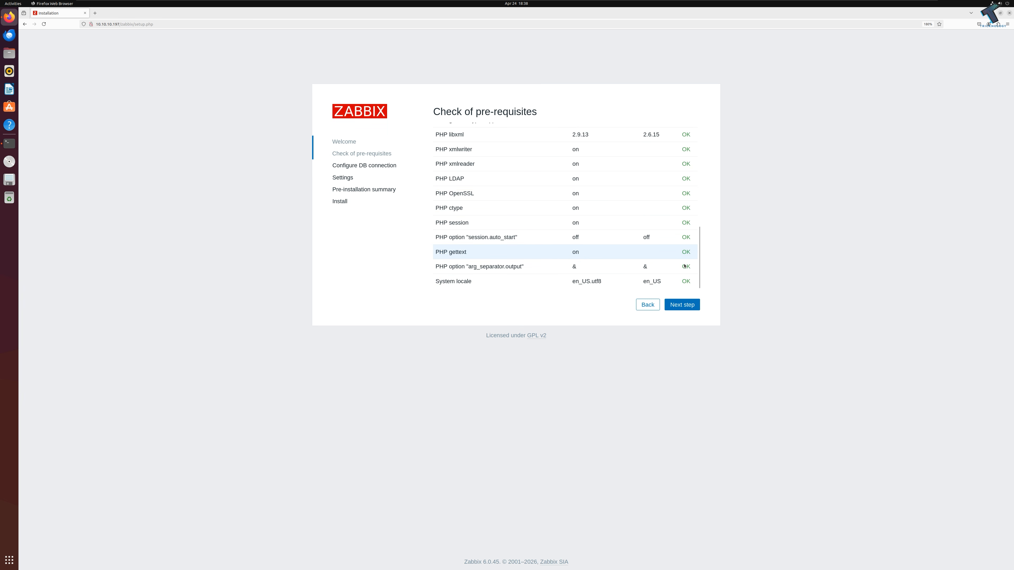
click(682, 308)
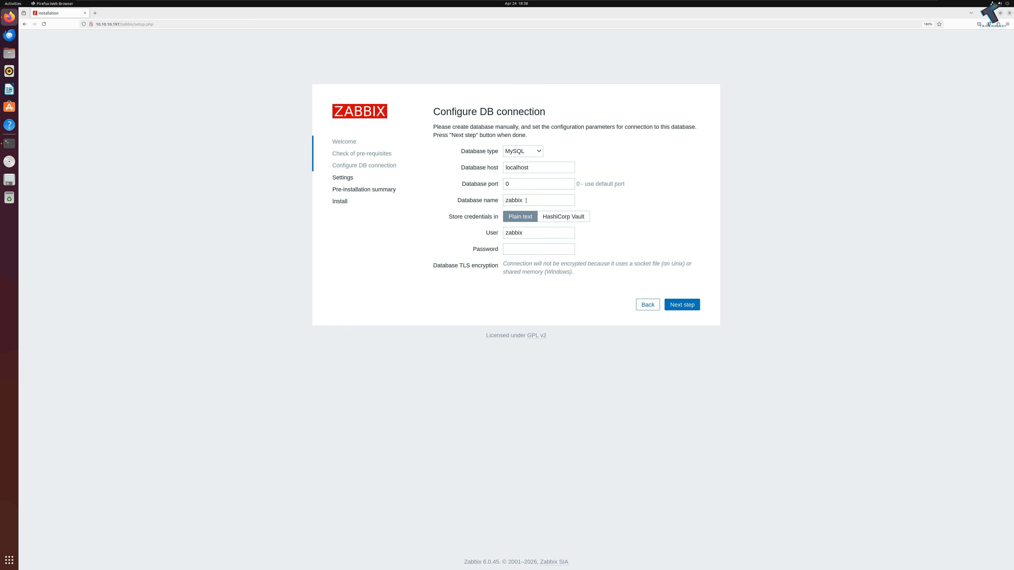
Step: Enter user zabbix and its password for database zabbix, then submit the connection
click(526, 200)
click(524, 234)
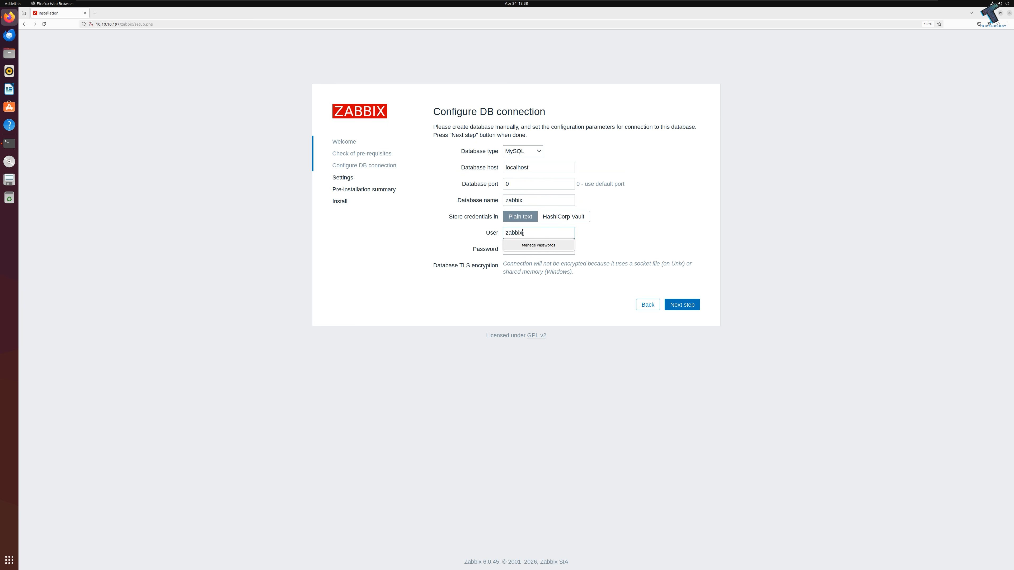
click(538, 248)
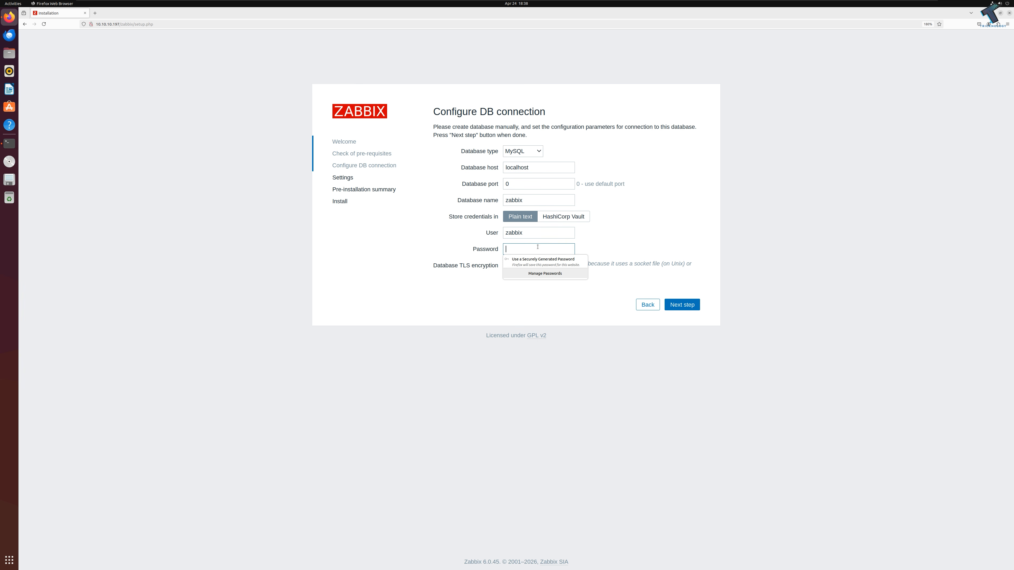
text(•••••••••••)
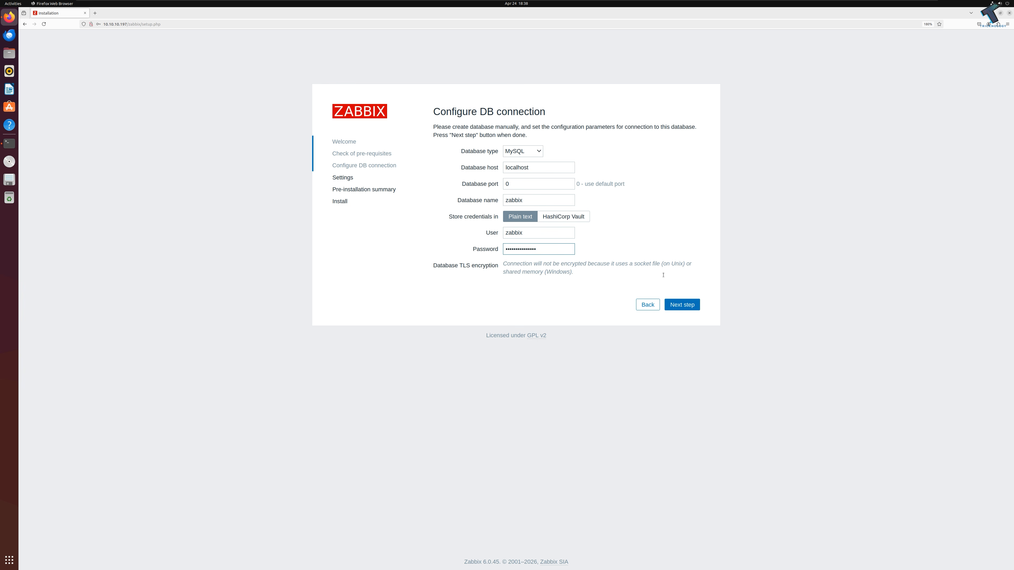
click(688, 308)
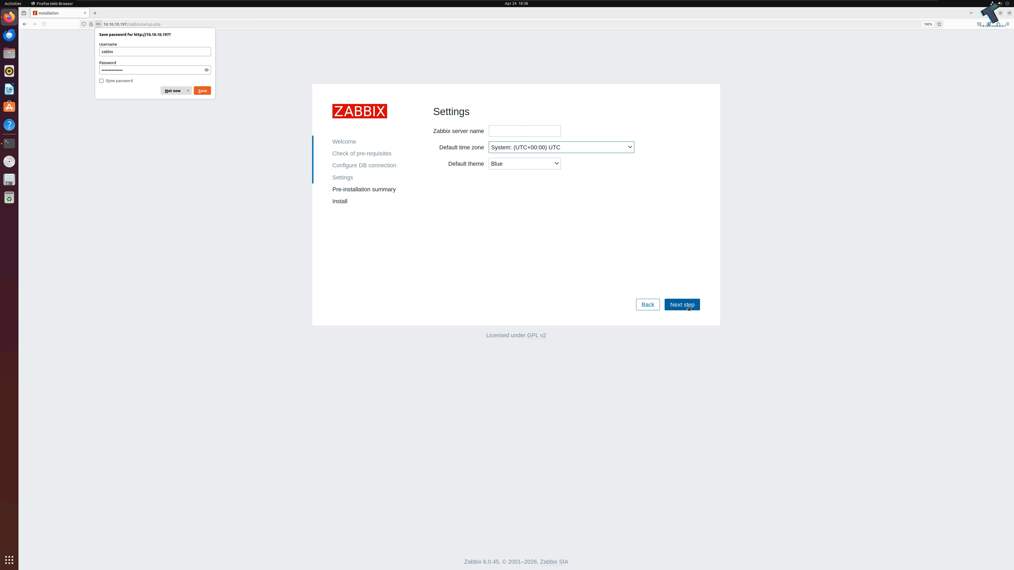
Step: Name the Zabbix server Tricknology and set the default theme to High-contrast dark
click(511, 134)
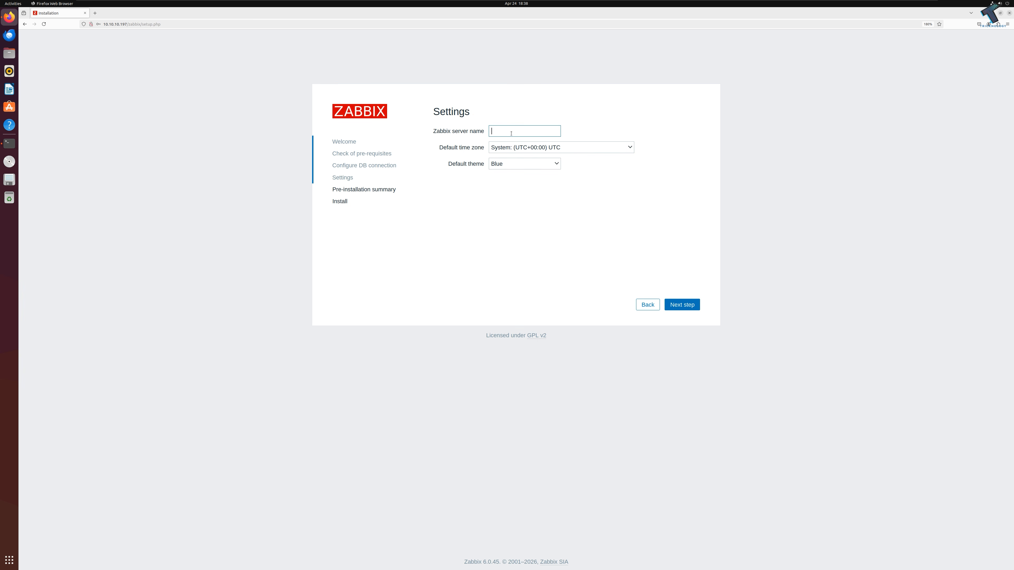
text(Tricknology)
click(547, 168)
click(539, 187)
click(545, 168)
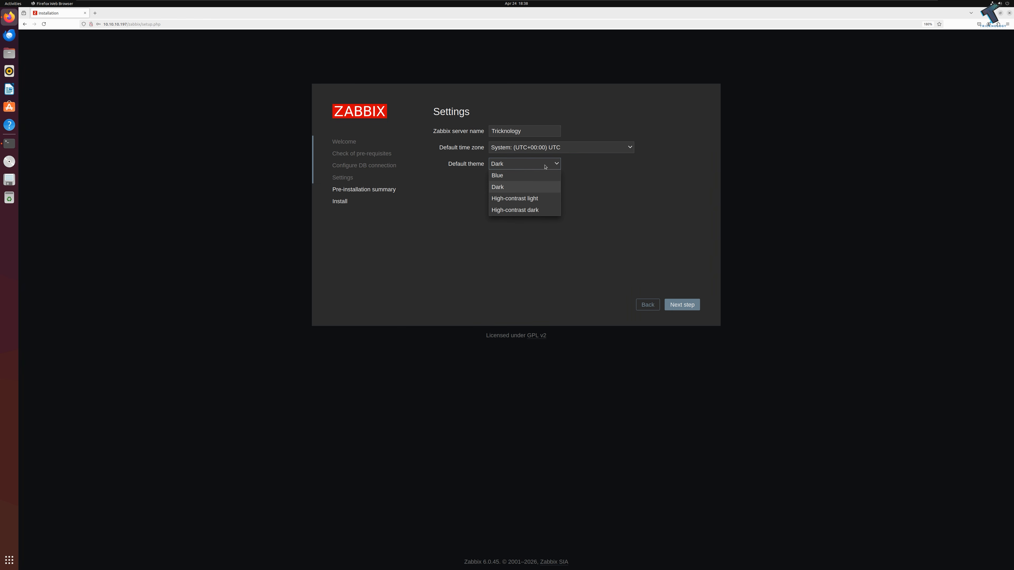
click(540, 199)
click(535, 163)
click(536, 210)
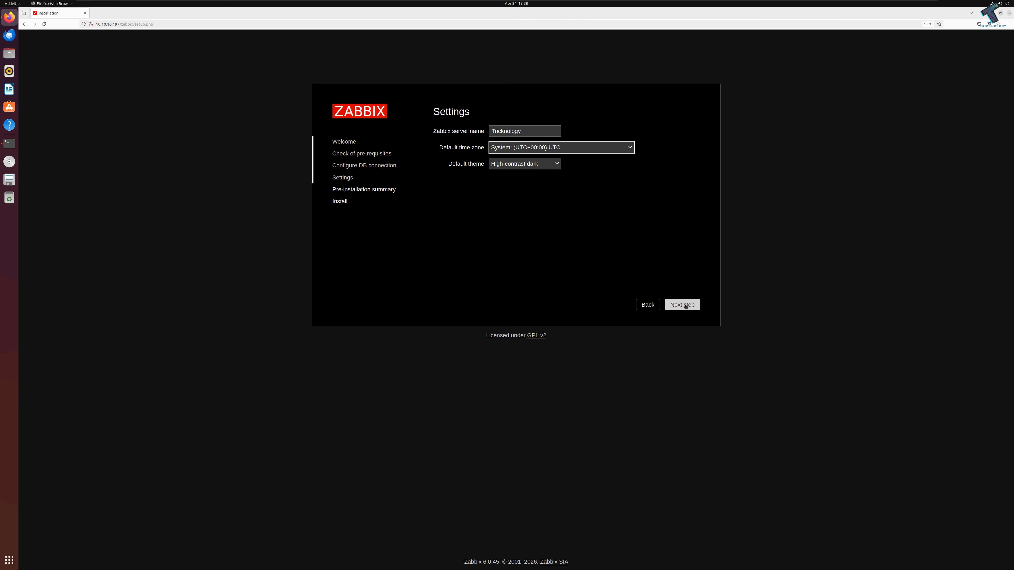
click(528, 167)
click(528, 167)
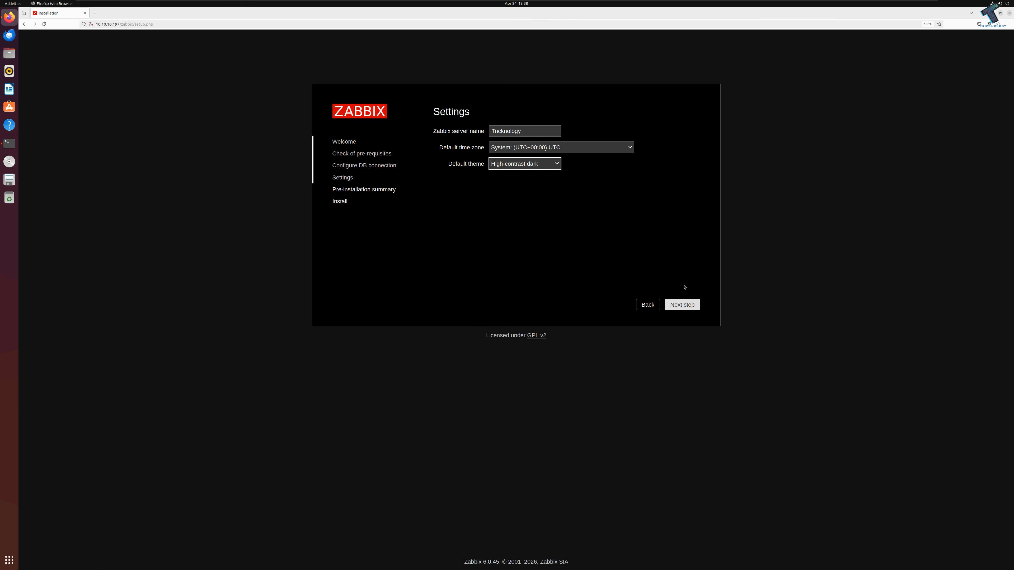
Step: Confirm the pre-installation summary and finish the frontend installation
click(687, 306)
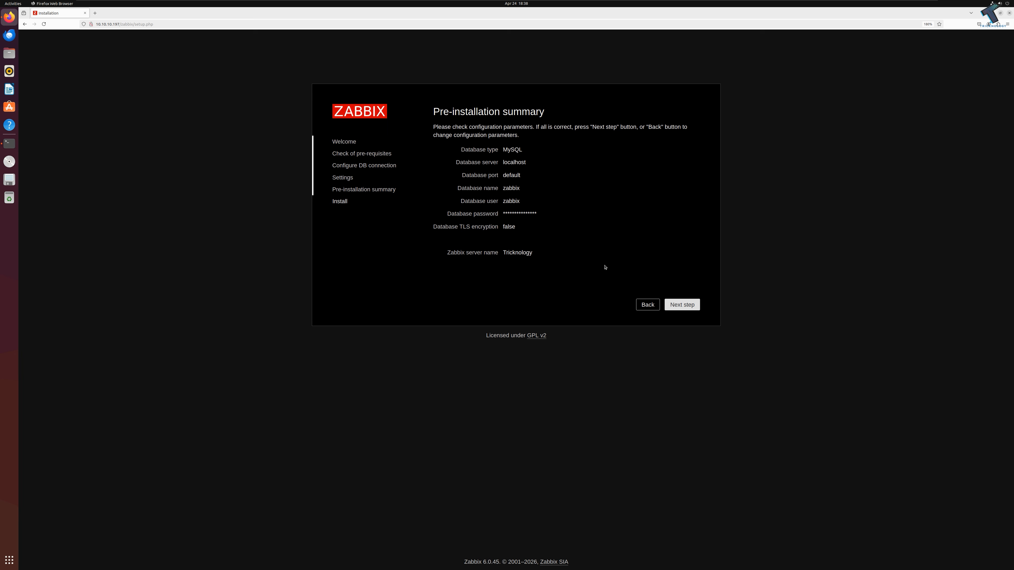
click(685, 305)
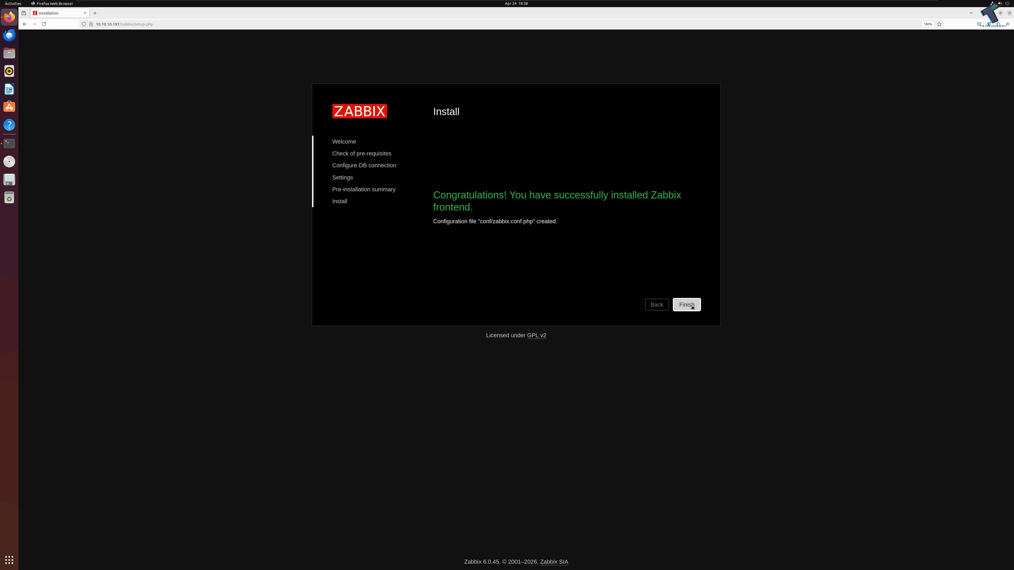
click(692, 306)
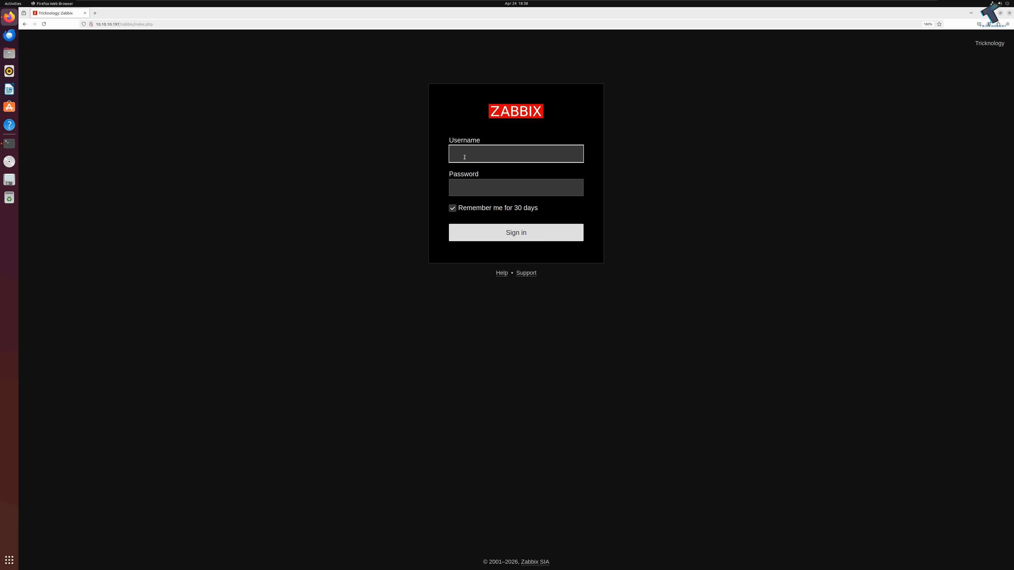
Step: Sign in as Admin with the default password and decline Firefox's save-password prompt
text(Admin)
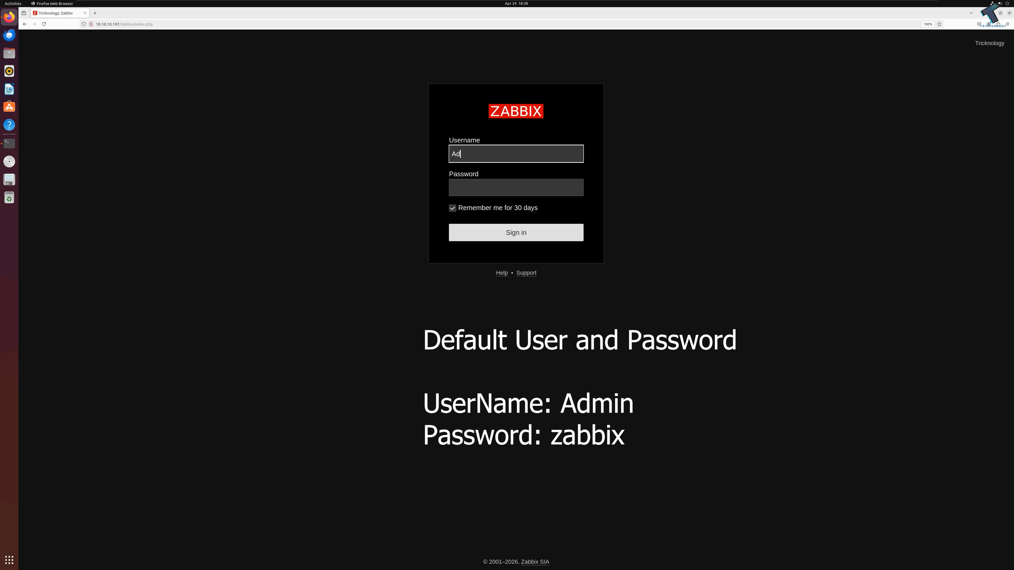
click(485, 188)
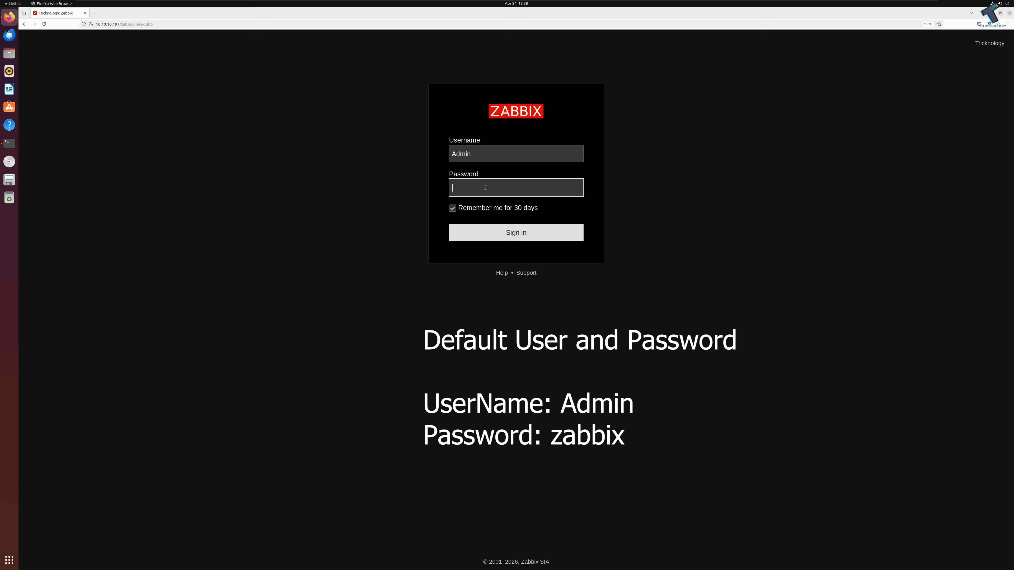
text(zabbi)
click(498, 153)
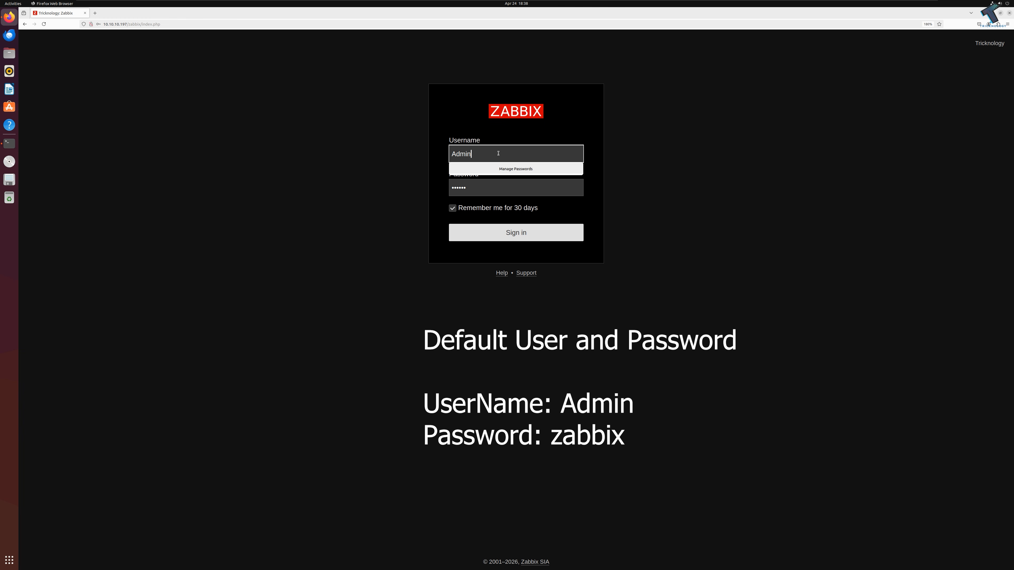
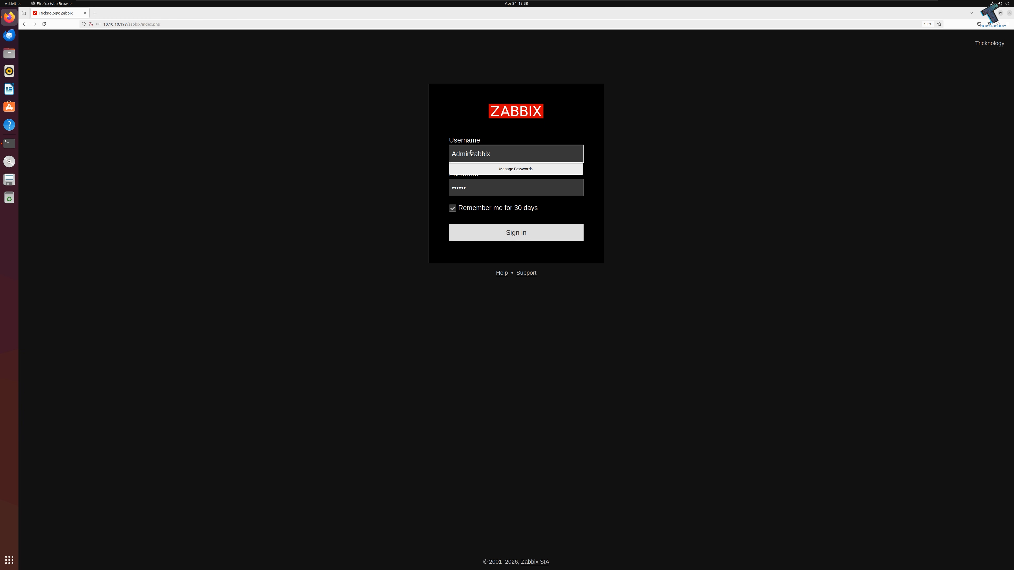
drag(471, 153, 509, 153)
key(BackSpace)
key(Tab)
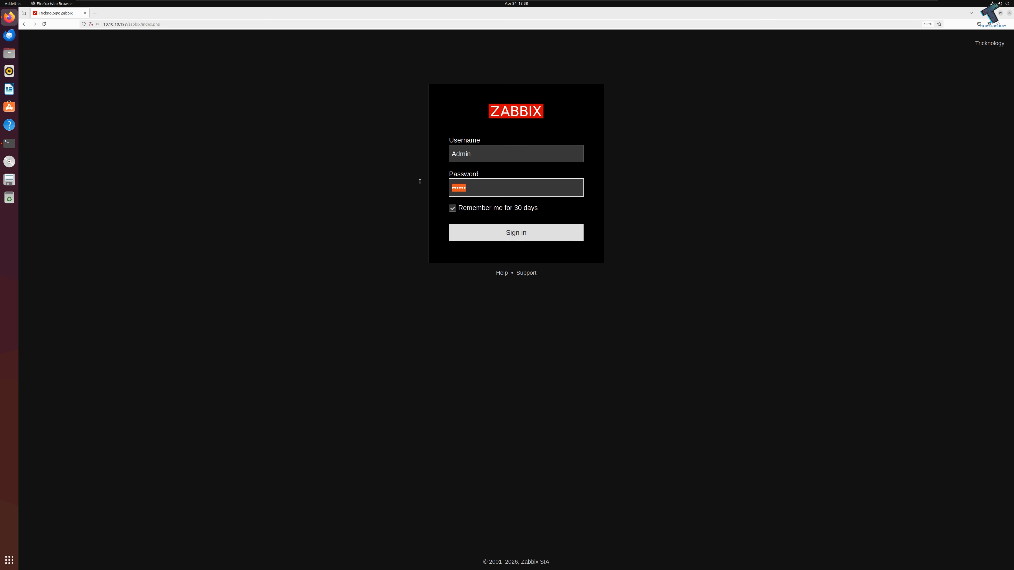
key(End)
click(525, 232)
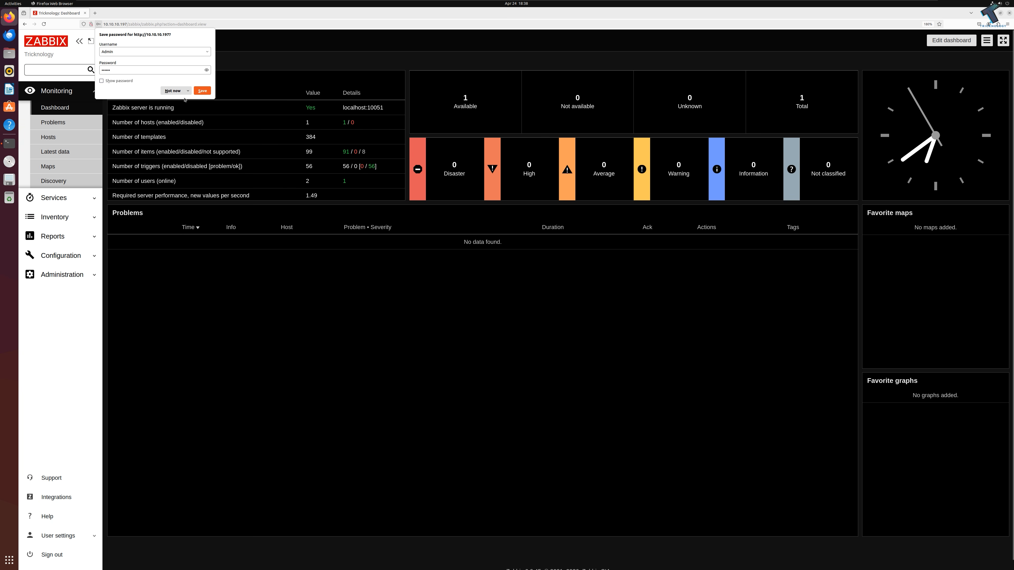
click(172, 91)
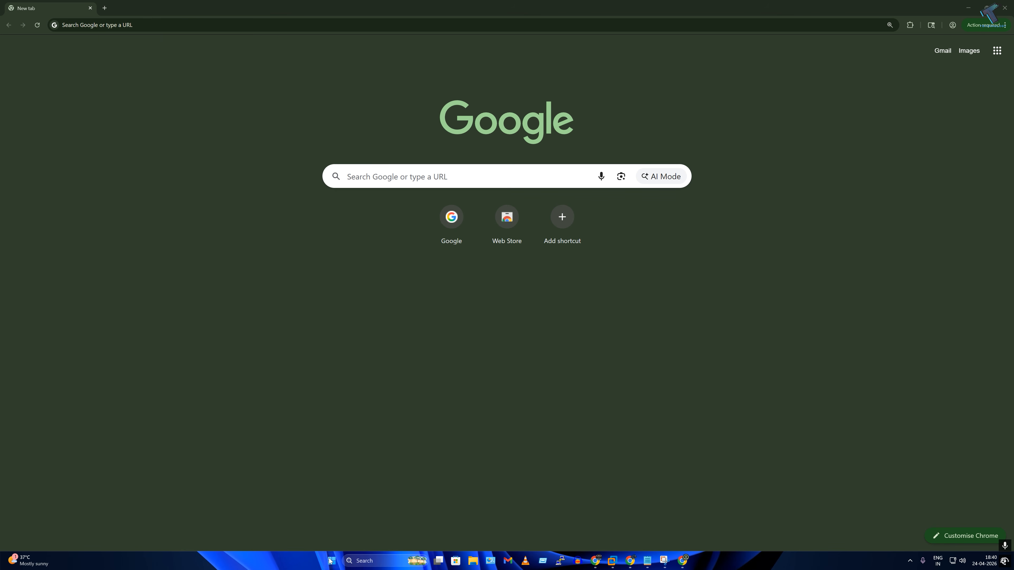
Step: Open 10.10.10.197/zabbix in Chrome on the Windows machine
click(331, 560)
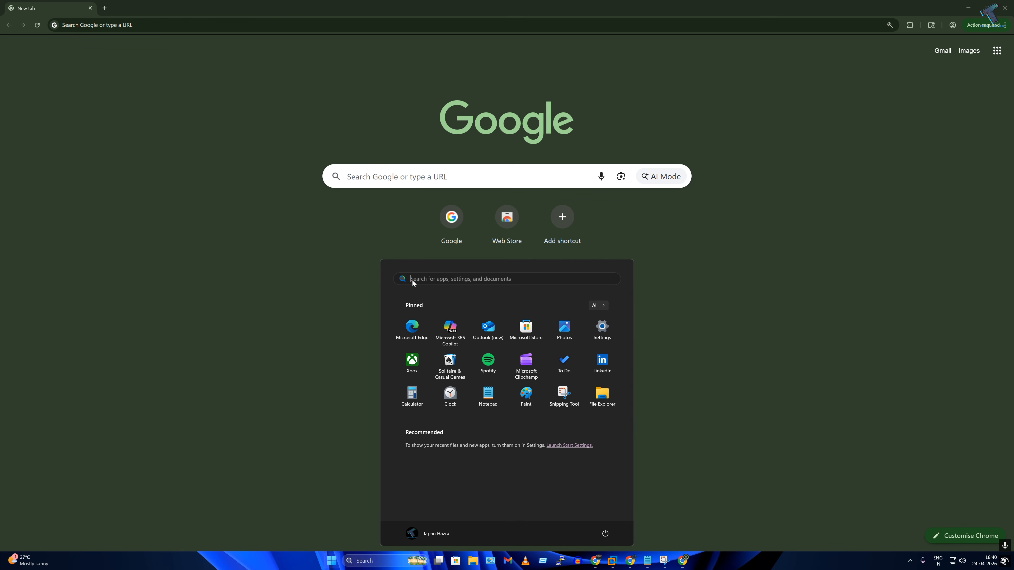
click(335, 335)
click(224, 25)
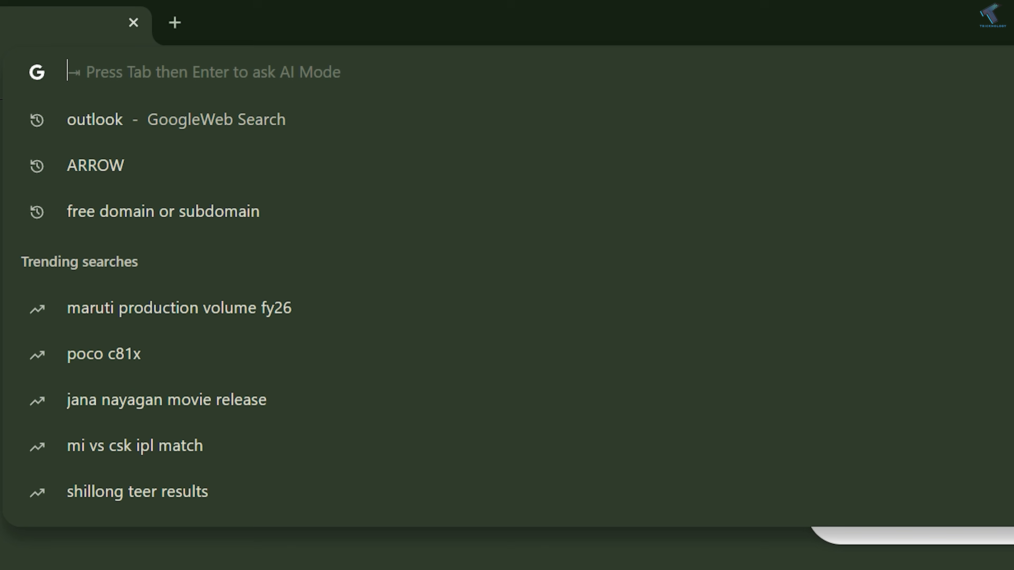
text(10.0)
key(BackSpace)
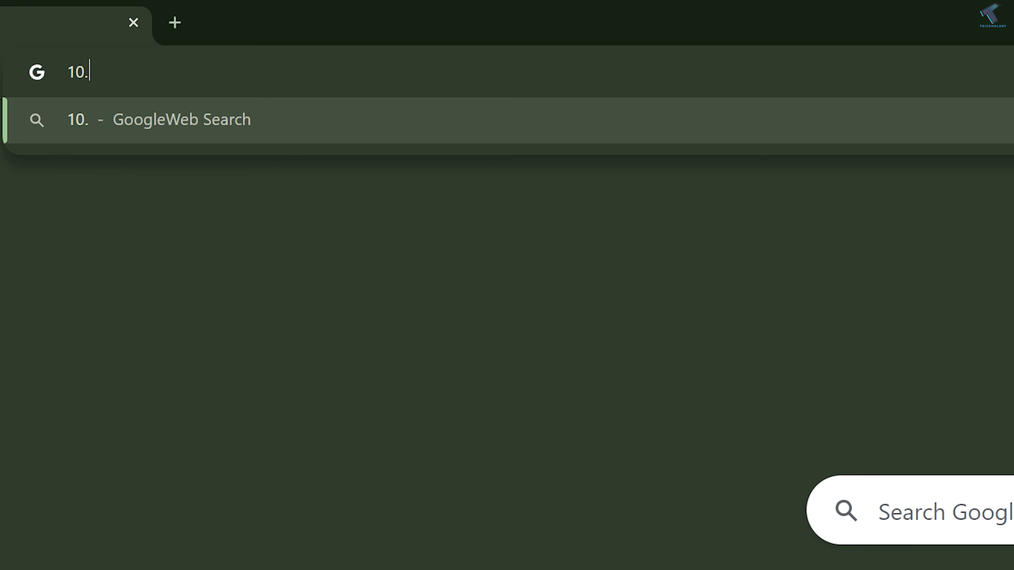
text(10.10.1)
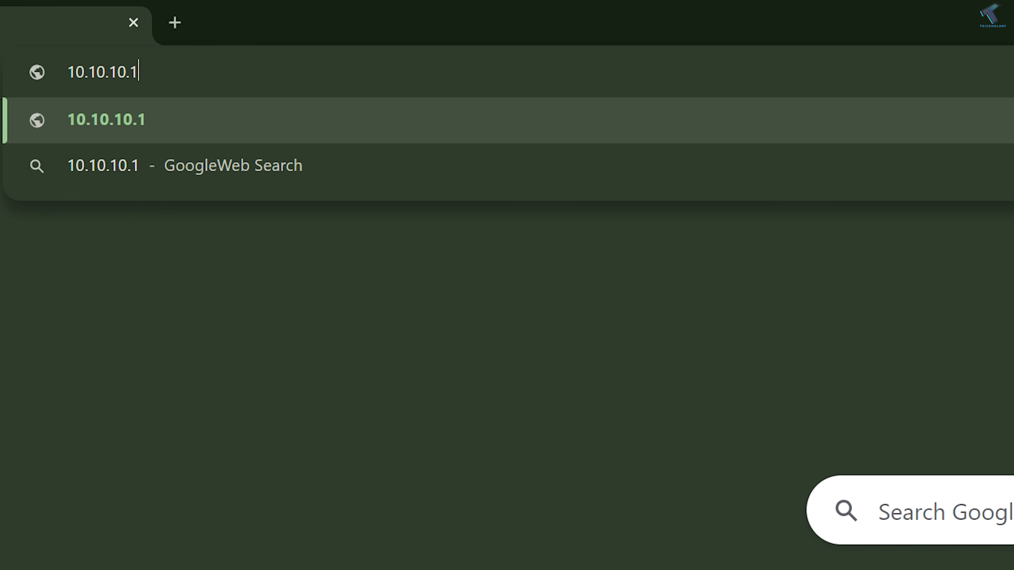
text(97/ZAB)
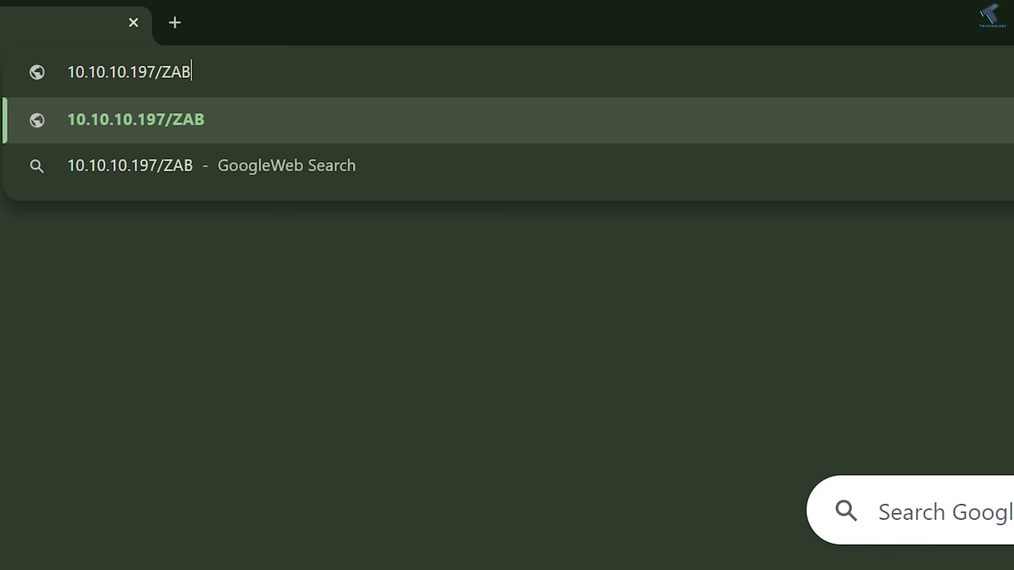
key(BackSpace)
key(BackSpace)
key(BackSpace)
text(zabbix)
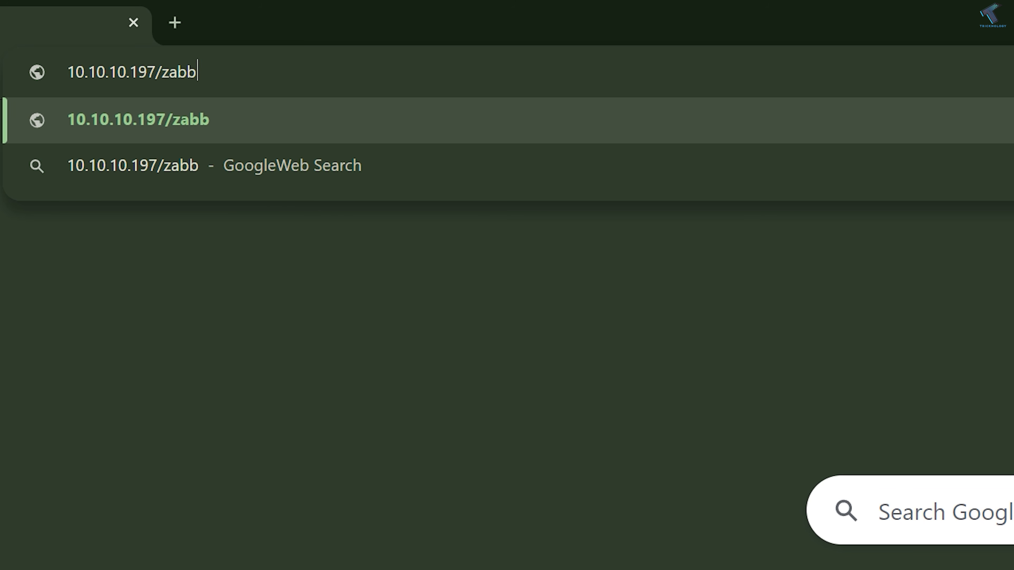
key(Return)
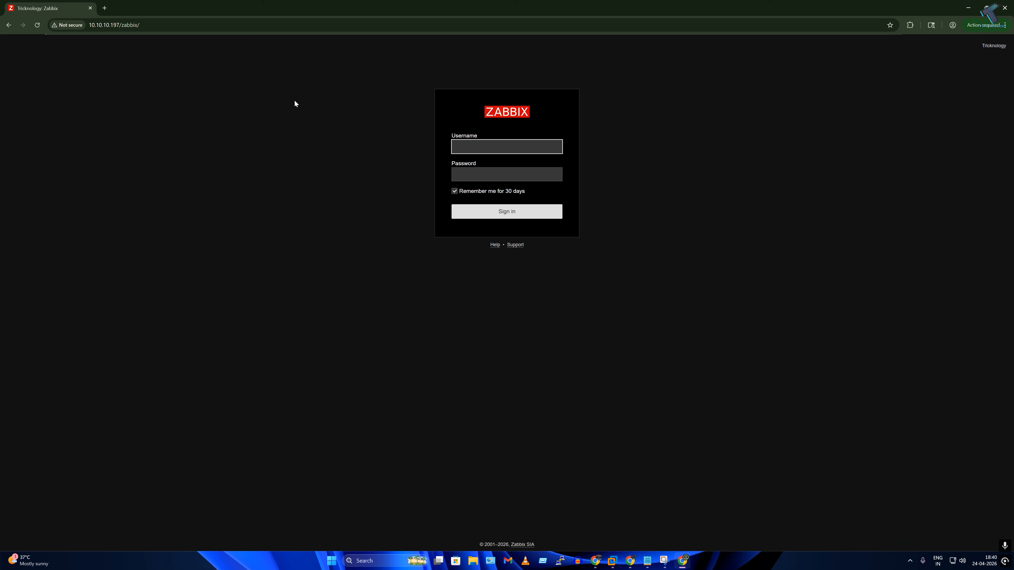
Step: Sign in as Admin with the default password
key(Tab)
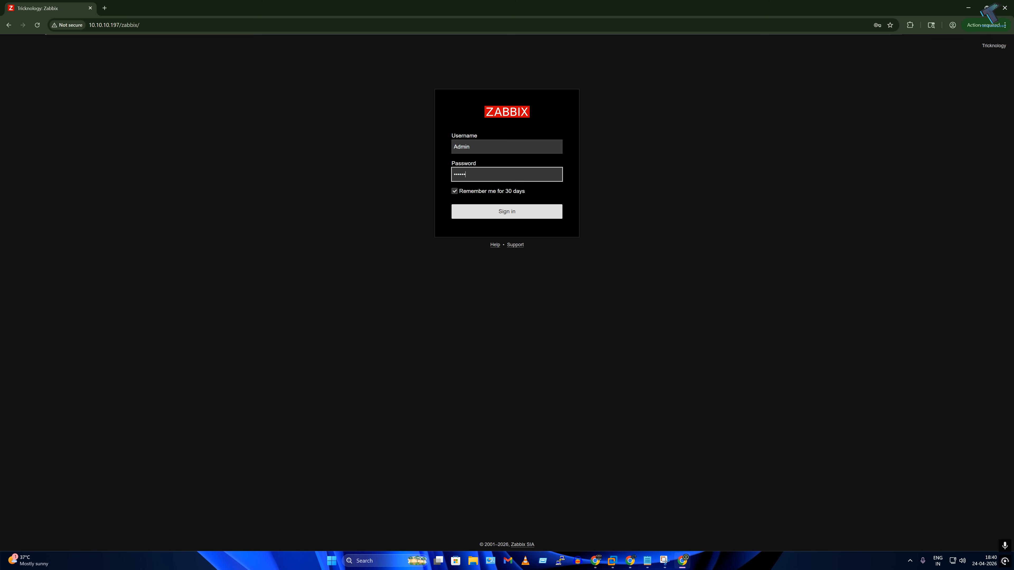
key(Return)
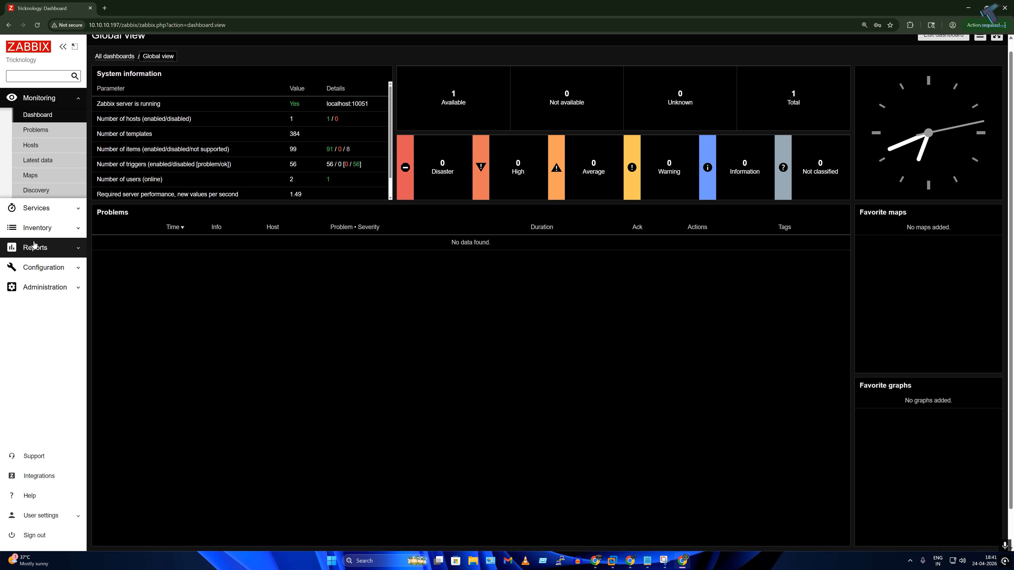
Step: In Configuration > Hosts, beside the lone Zabbix server, open the New host dialog
click(38, 267)
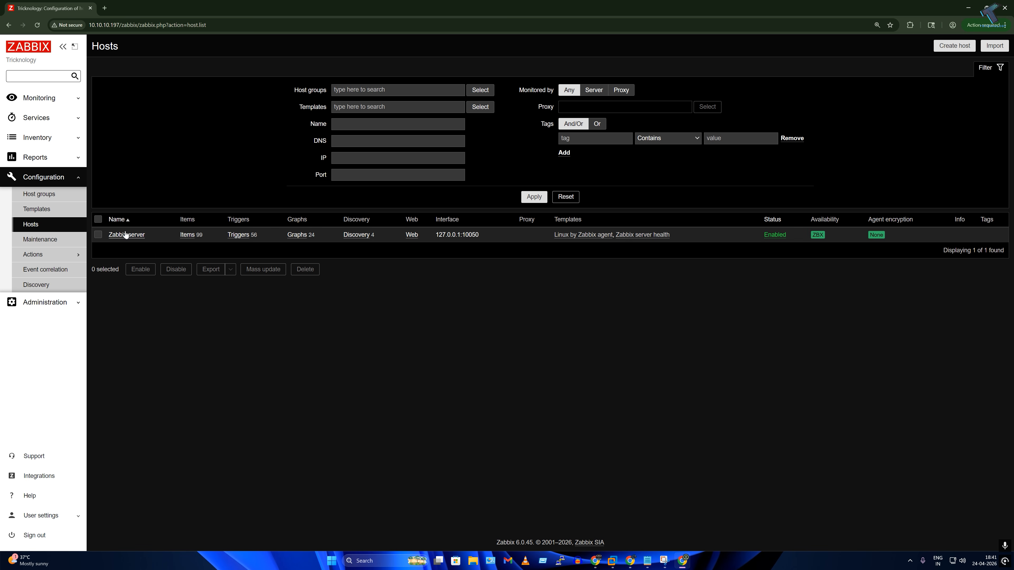
drag(481, 236, 428, 235)
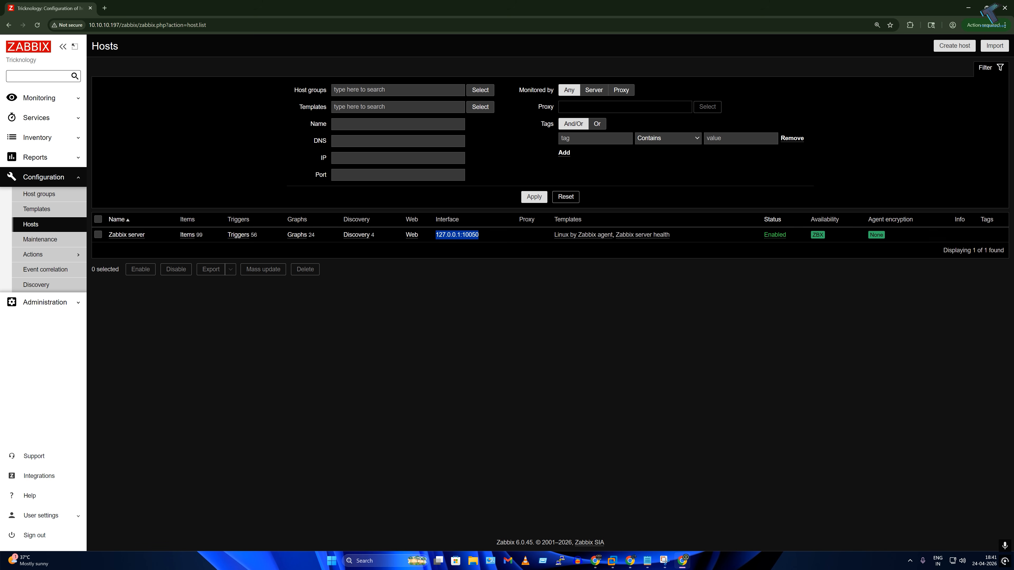
click(359, 325)
click(940, 46)
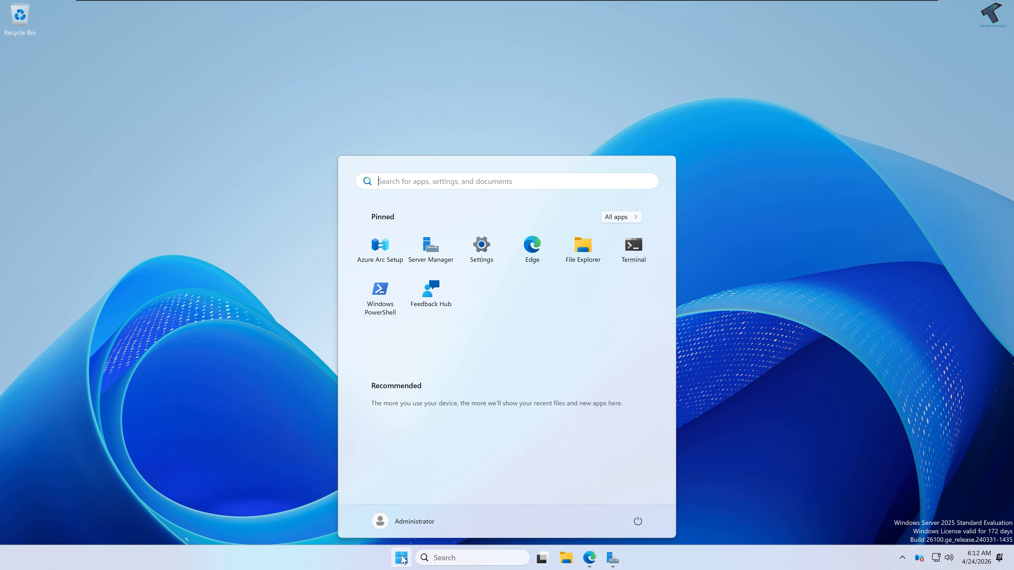
Step: Run ipconfig in an administrator Command Prompt and copy the IPv4 address 10.10.10.196
text(cmd)
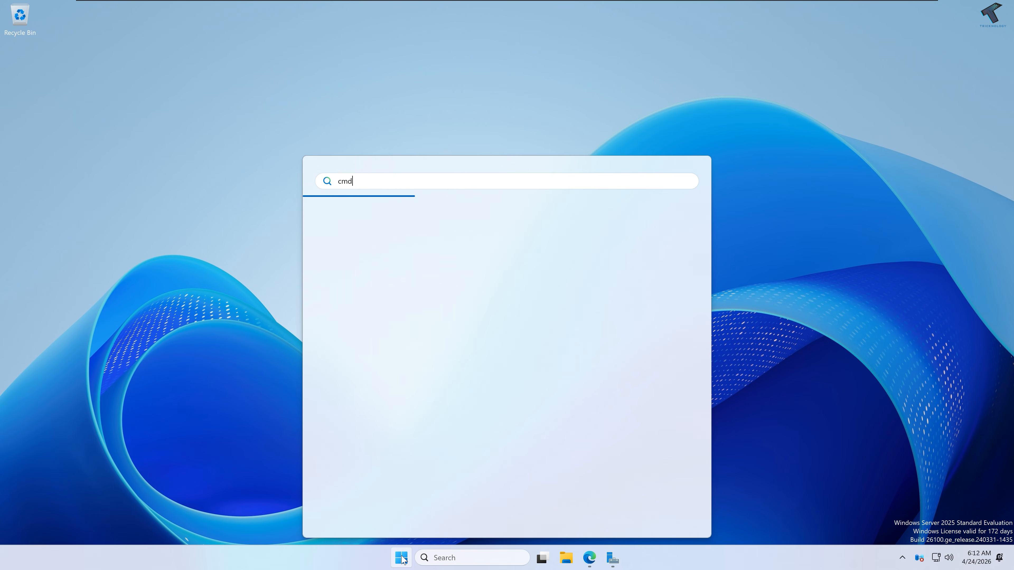
key(Return)
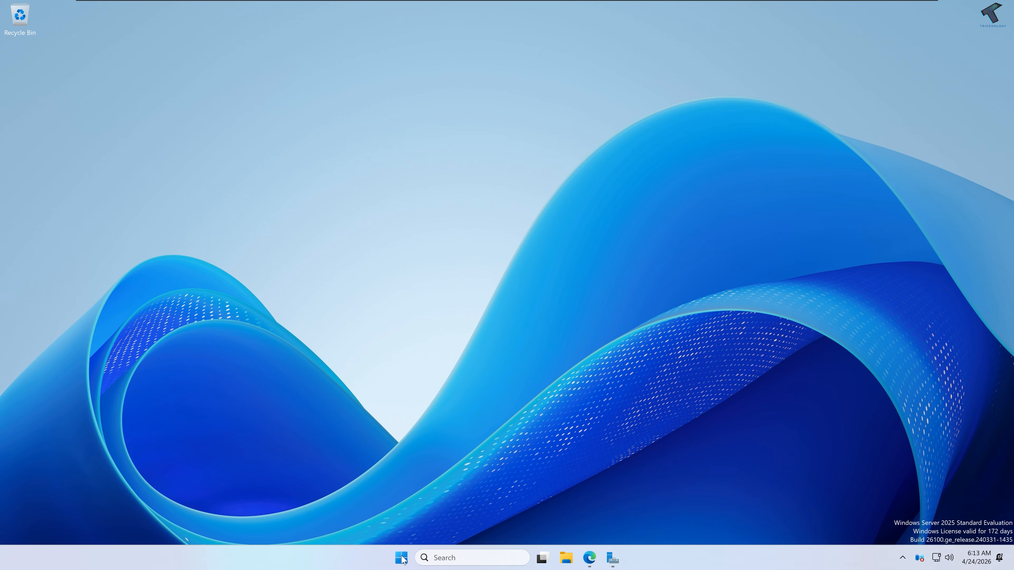
text(iip)
key(BackSpace)
key(BackSpace)
text(pconfig)
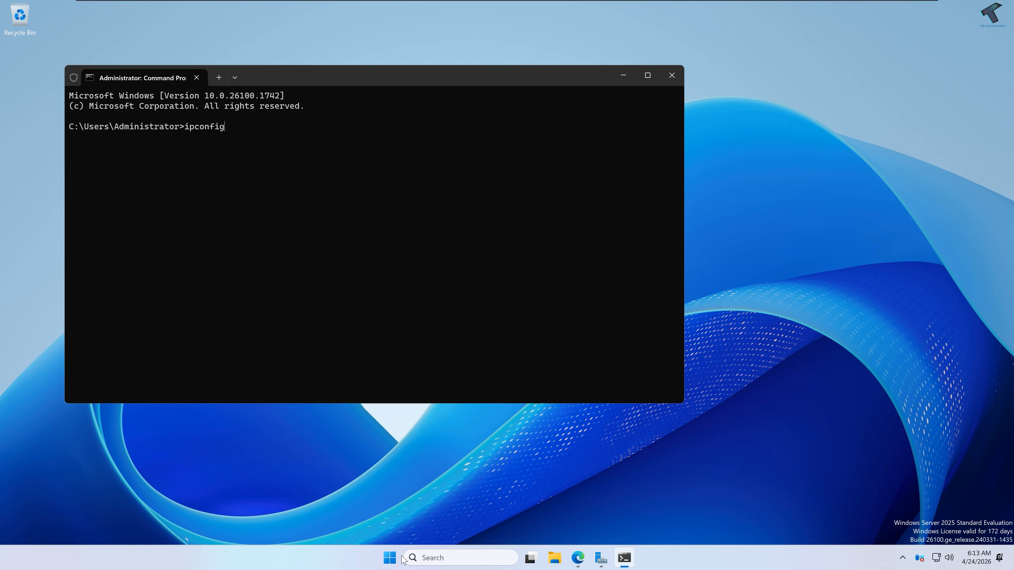
key(Return)
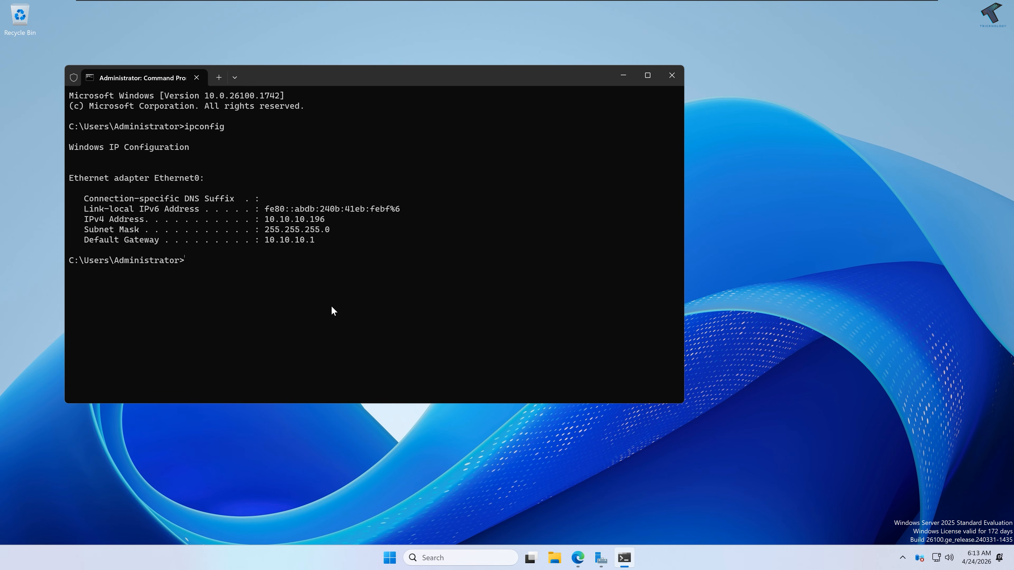
drag(322, 216, 325, 219)
key(ctrl+c)
Step: Search 'zabbix agent' in Edge and download the Zabbix agent v7.4.9 MSI (Windows amd64, OpenSSL)
click(582, 556)
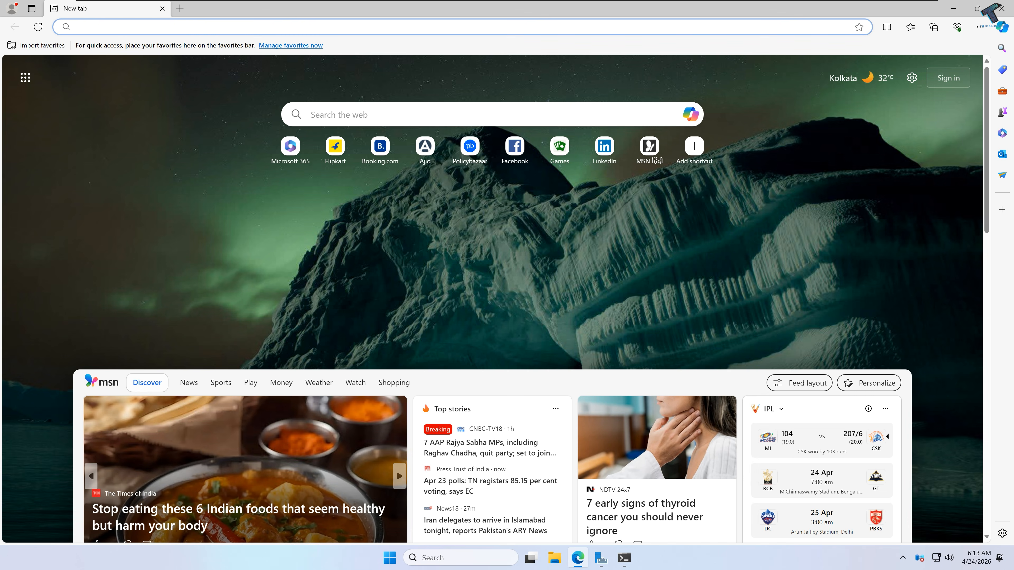
text(zabbix)
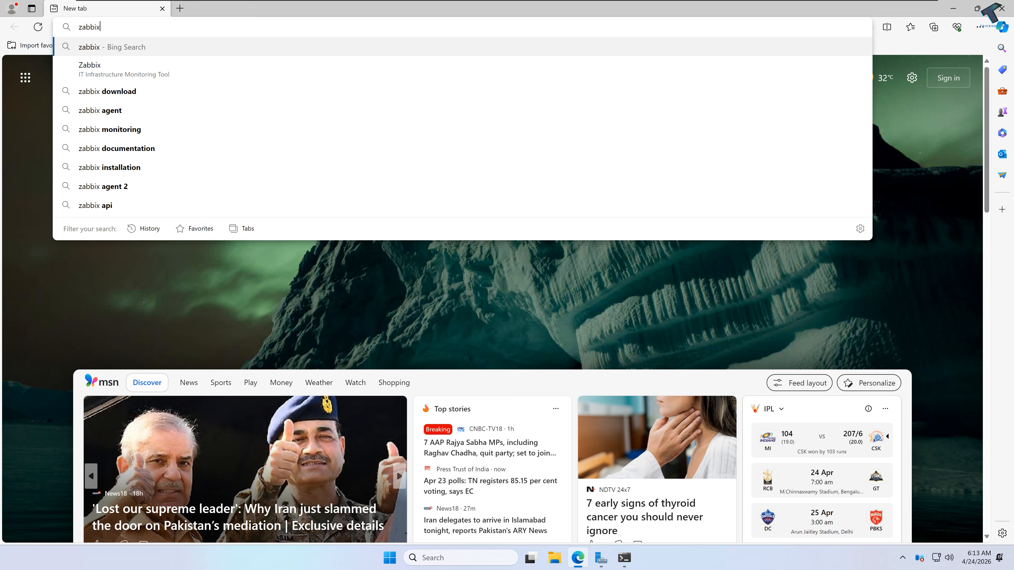
text( agent)
key(Return)
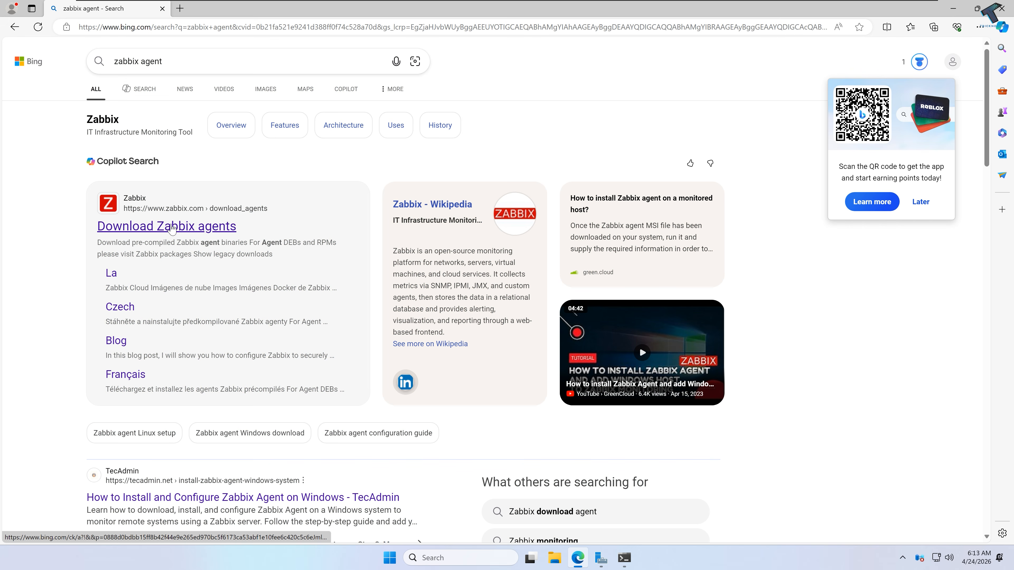
click(173, 227)
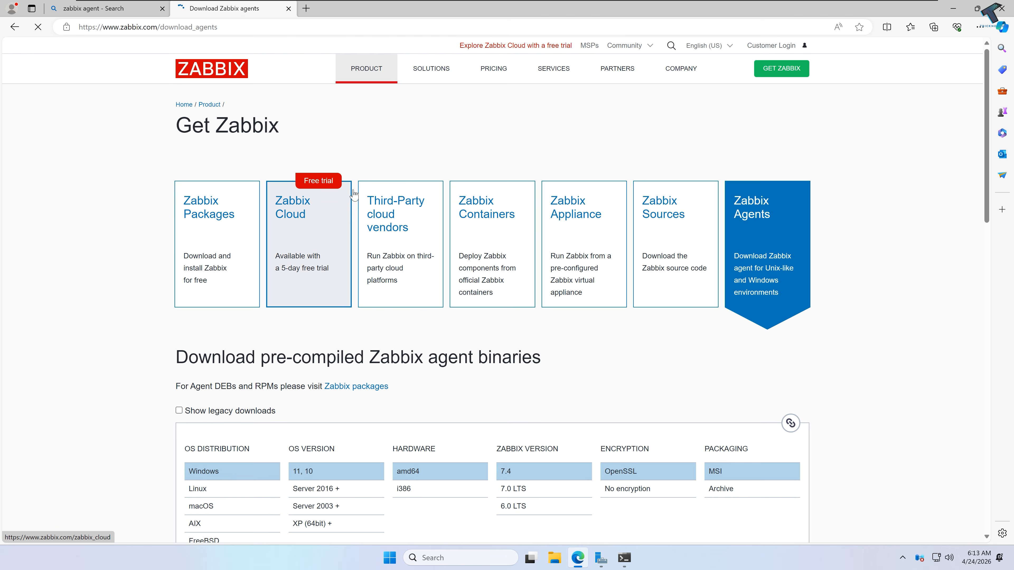
scroll(373, 197, down, 5)
scroll(380, 202, up, 2)
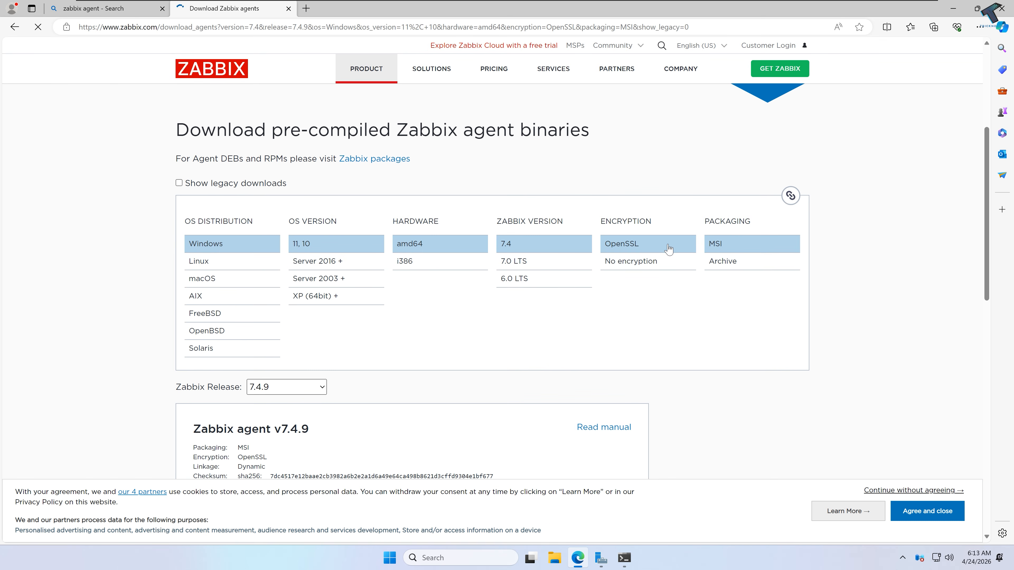
scroll(750, 262, down, 5)
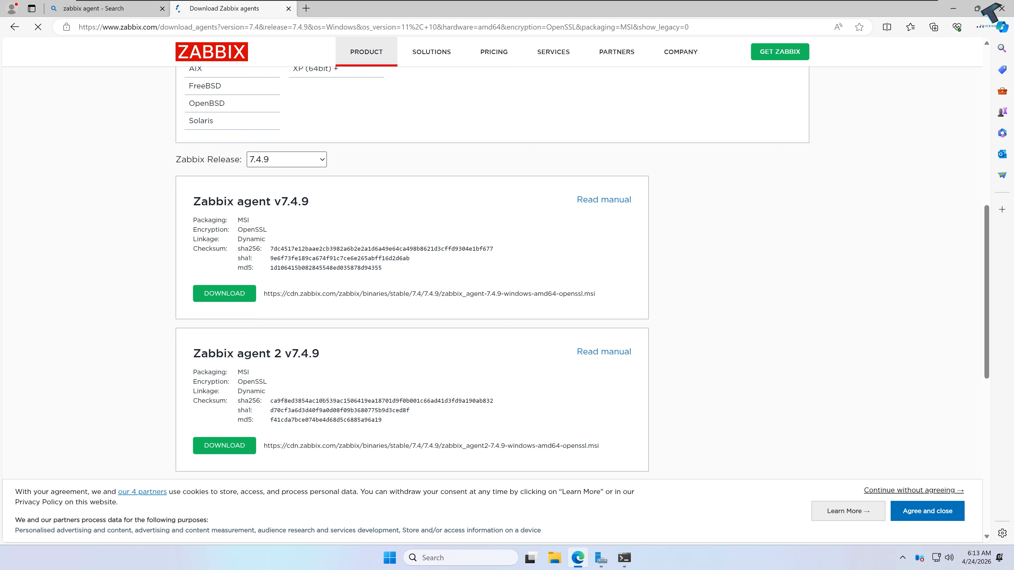
drag(191, 202, 310, 205)
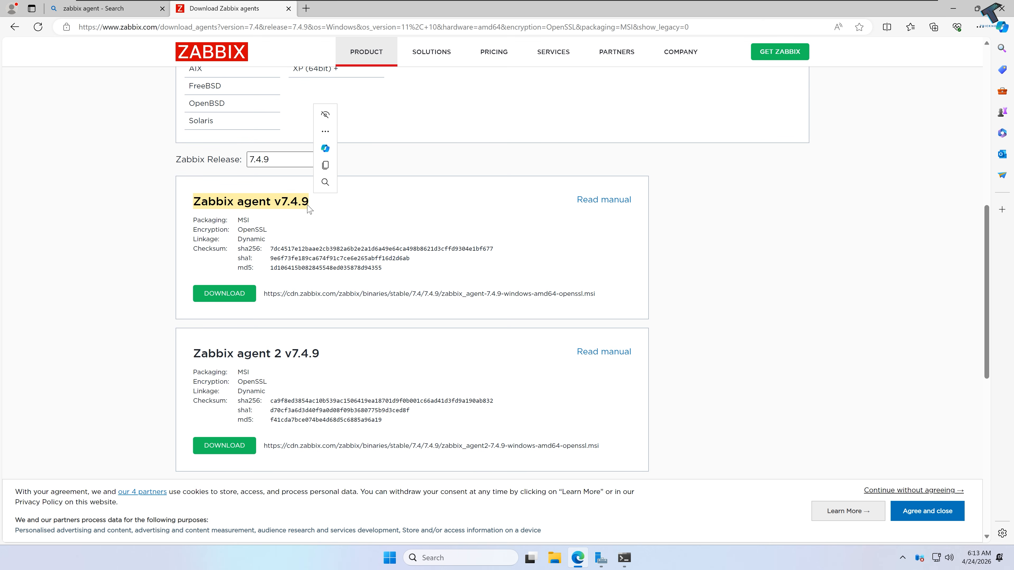
click(229, 297)
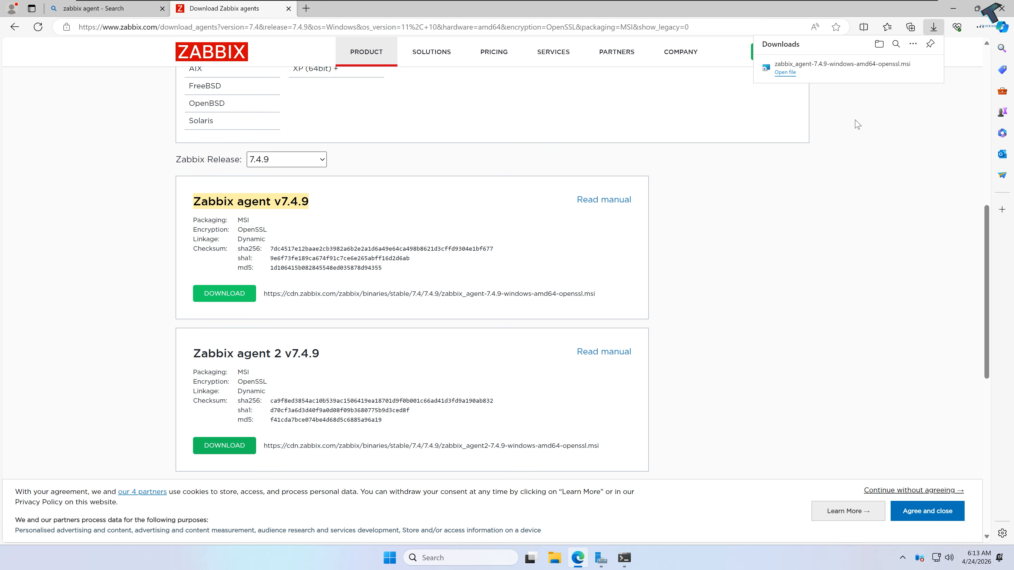
Step: Launch the agent MSI, accept the license and keep the default features
click(785, 72)
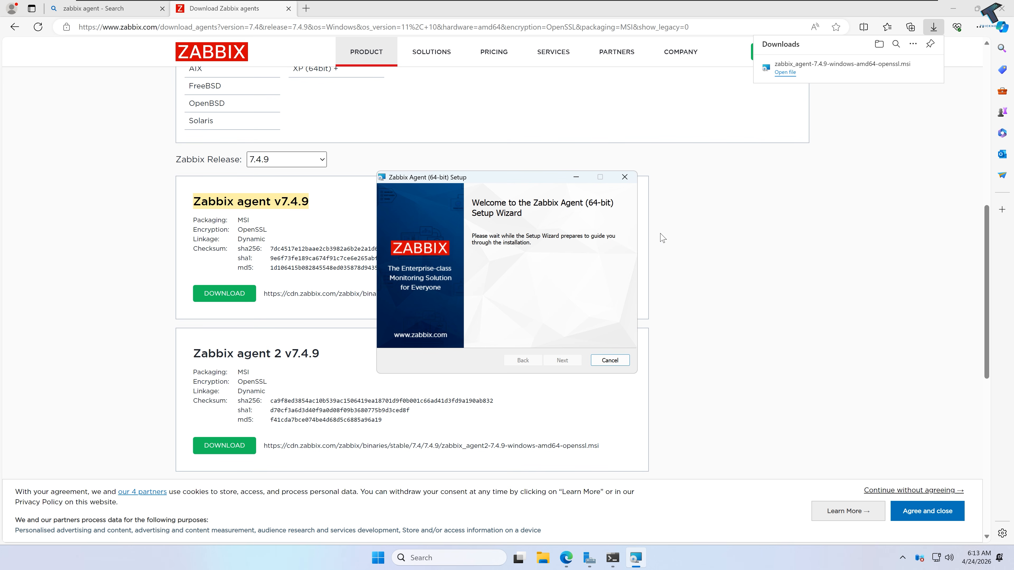
click(562, 361)
click(462, 334)
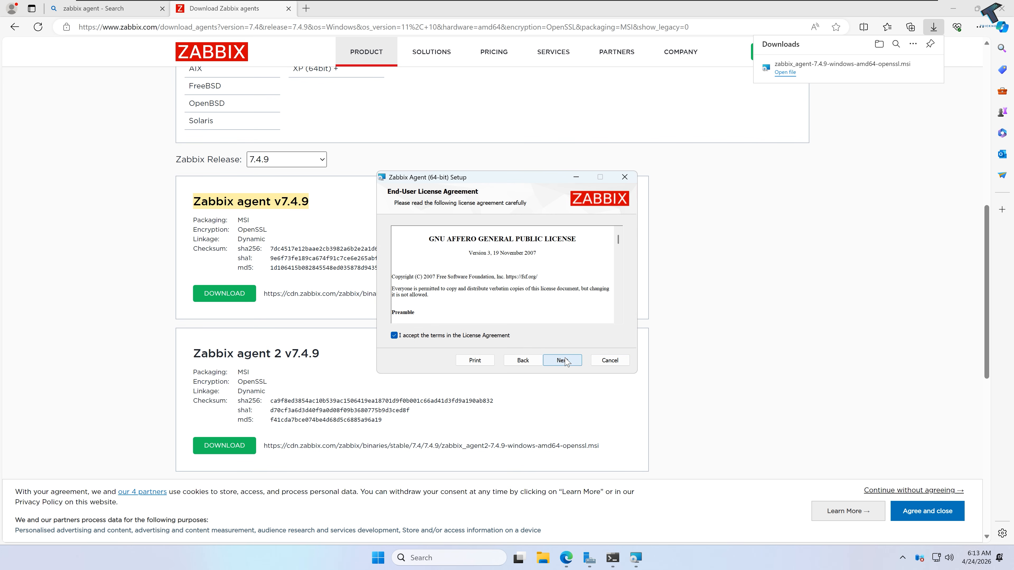
click(563, 360)
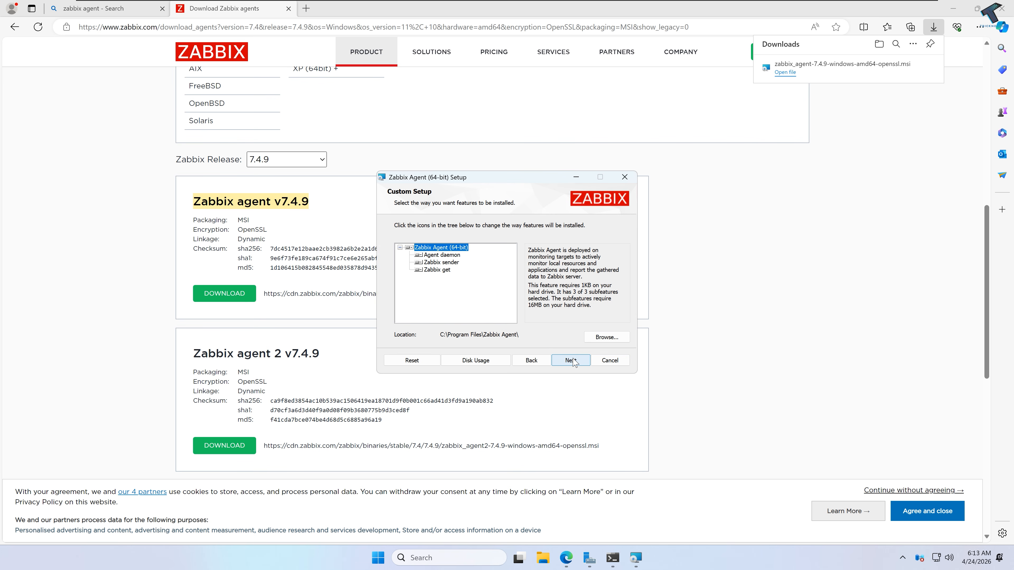
click(572, 360)
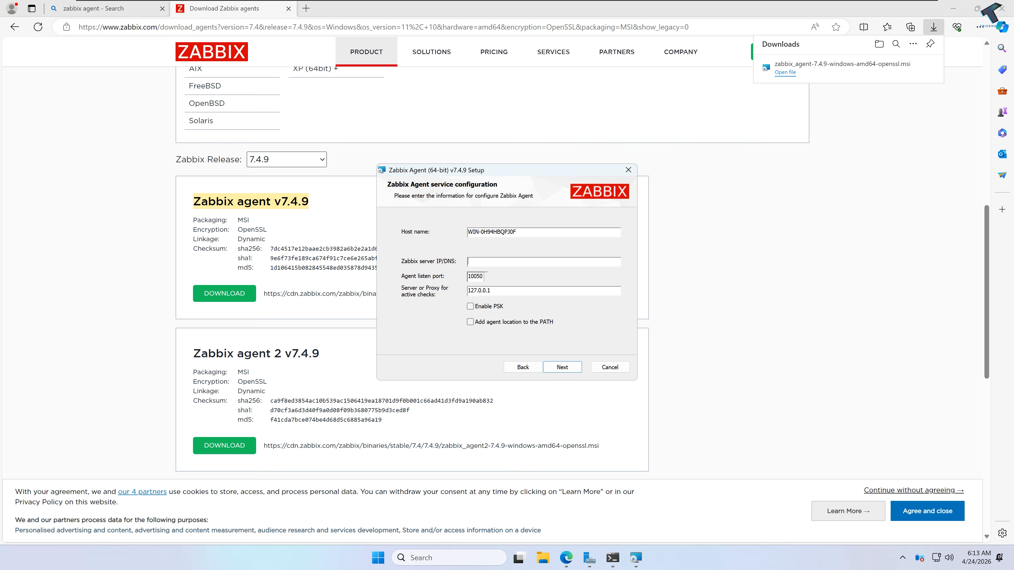
Step: Set Zabbix server and active checks to 10.10.10.197, add the agent to PATH, and install
text(10.10.10.1978)
double_click(468, 291)
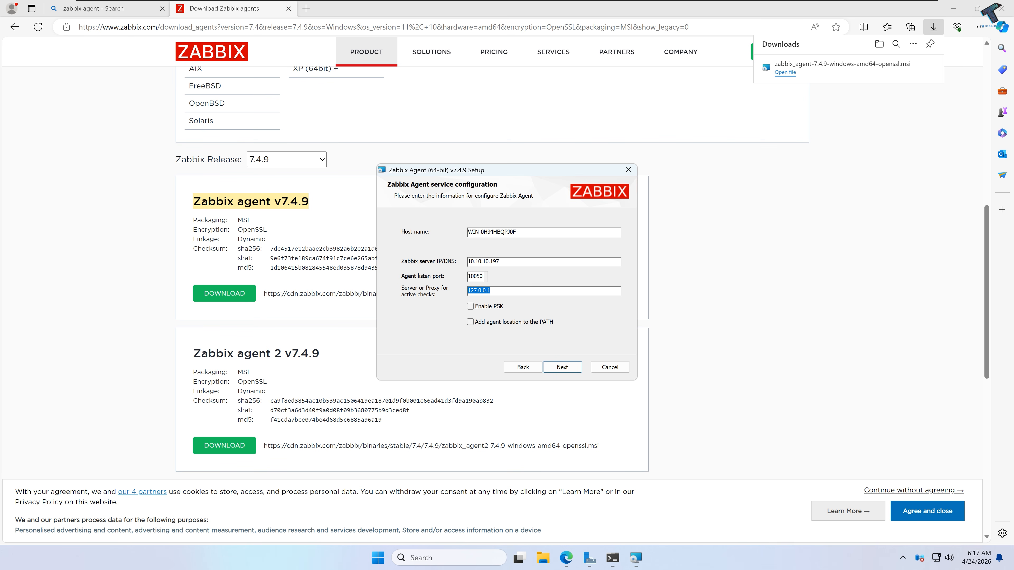
text(10.10.10.1978)
click(471, 323)
click(562, 367)
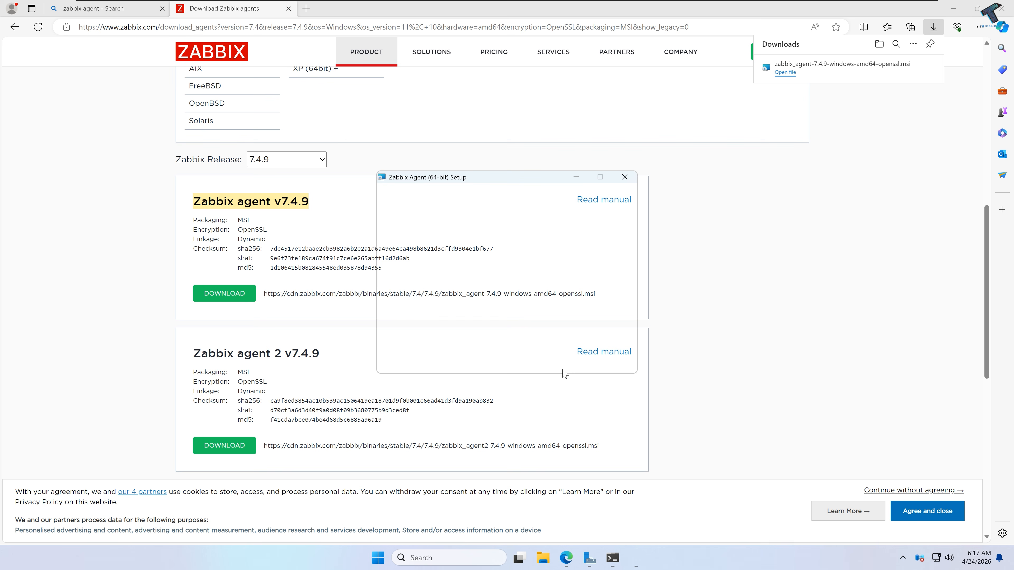
click(569, 360)
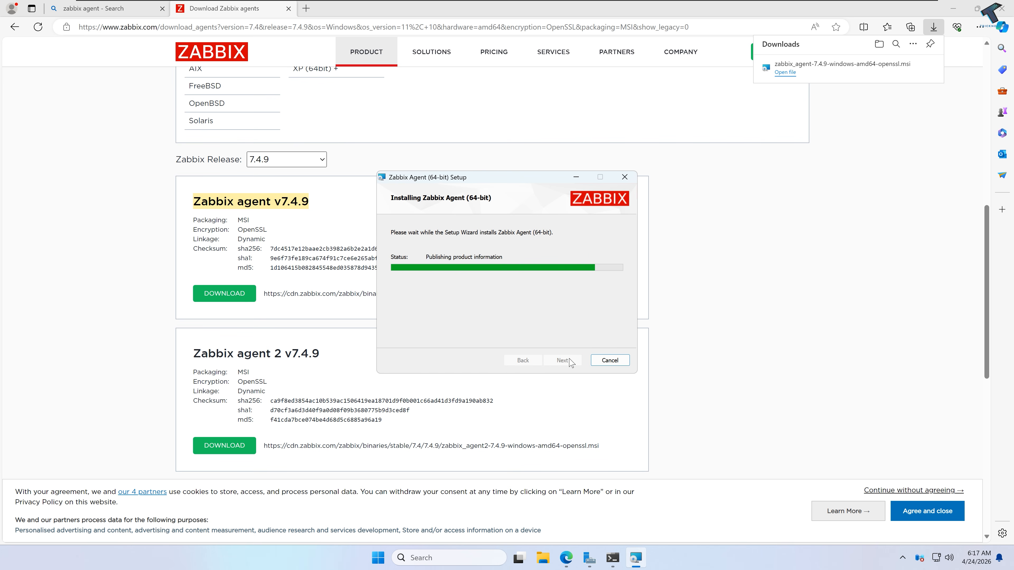
Step: Close the finished setup wizard and launch the Services console with services.msc
click(571, 361)
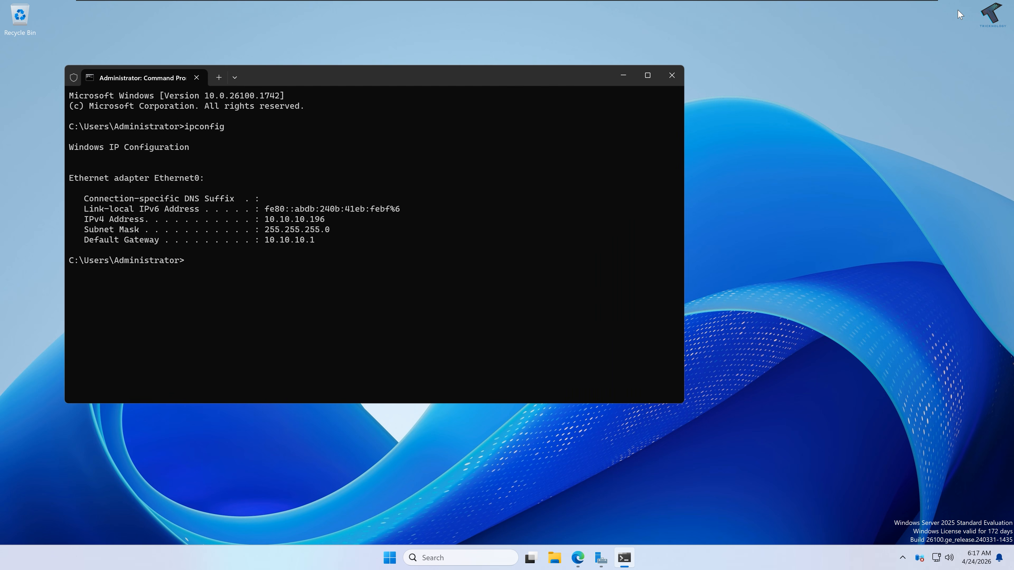
text(services.mcs)
key(Return)
key(Up)
key(BackSpace)
key(BackSpace)
key(BackSpace)
key(BackSpace)
key(BackSpace)
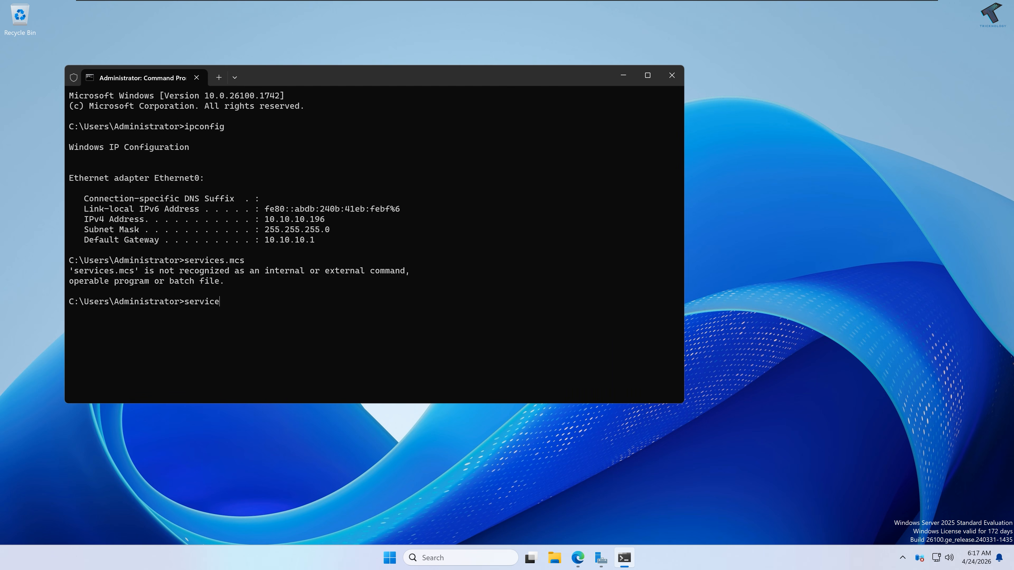
text(.msc)
key(Return)
click(393, 563)
text(services)
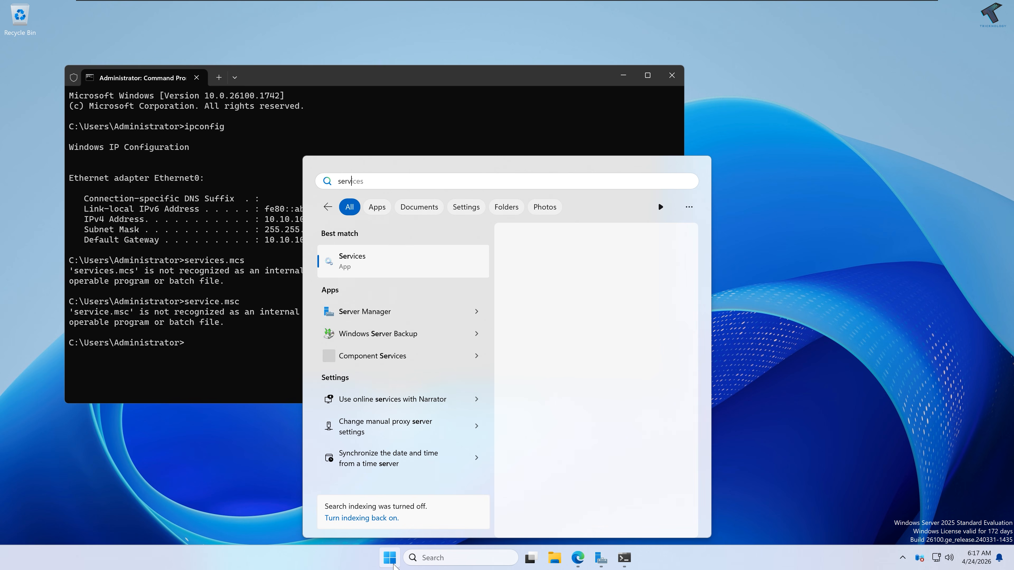
text(.msc)
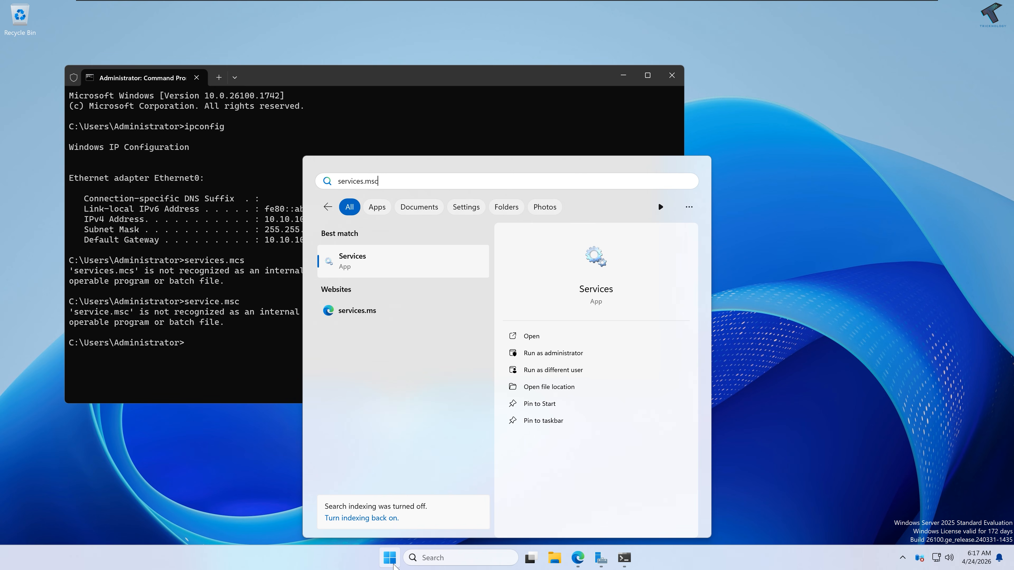
key(Return)
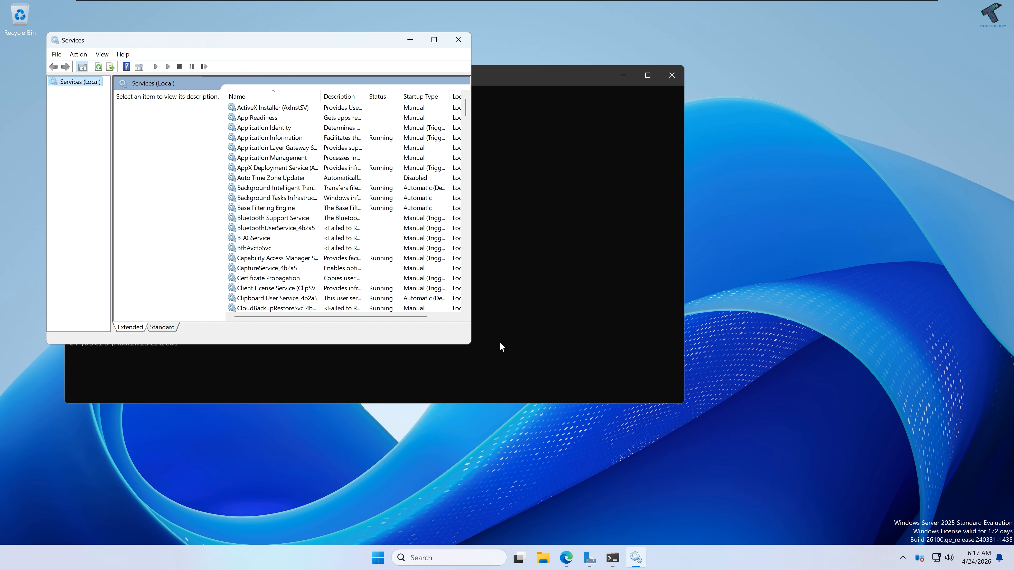
Step: Set the Zabbix Agent service startup type to Automatic, apply, and close Services
click(326, 151)
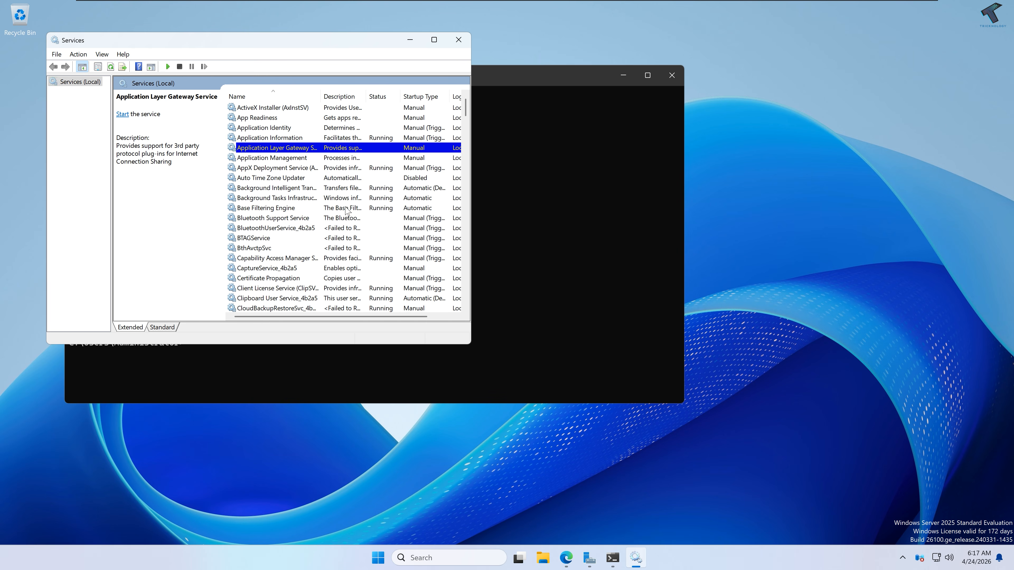
click(322, 200)
key(z)
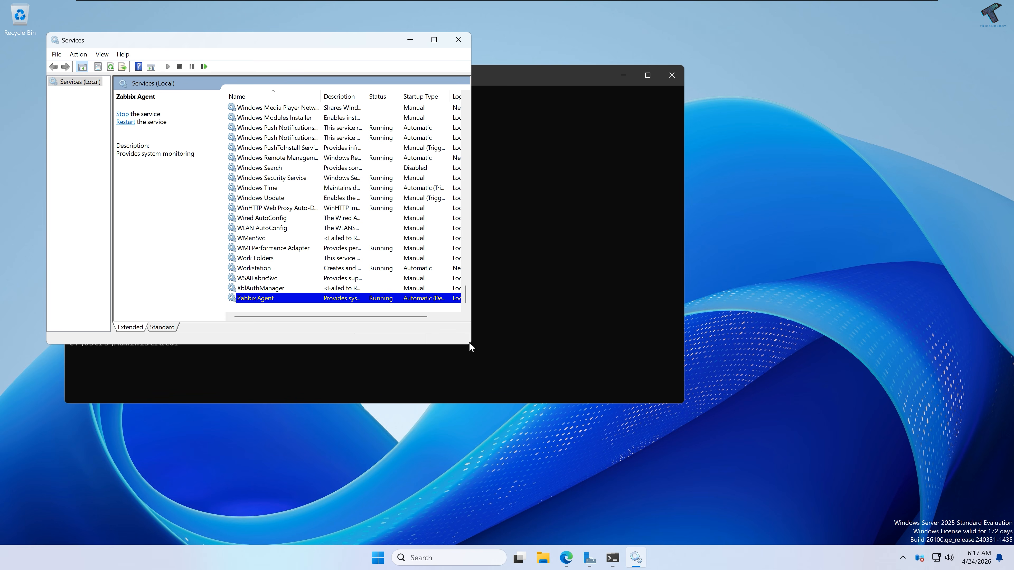
drag(471, 343, 740, 450)
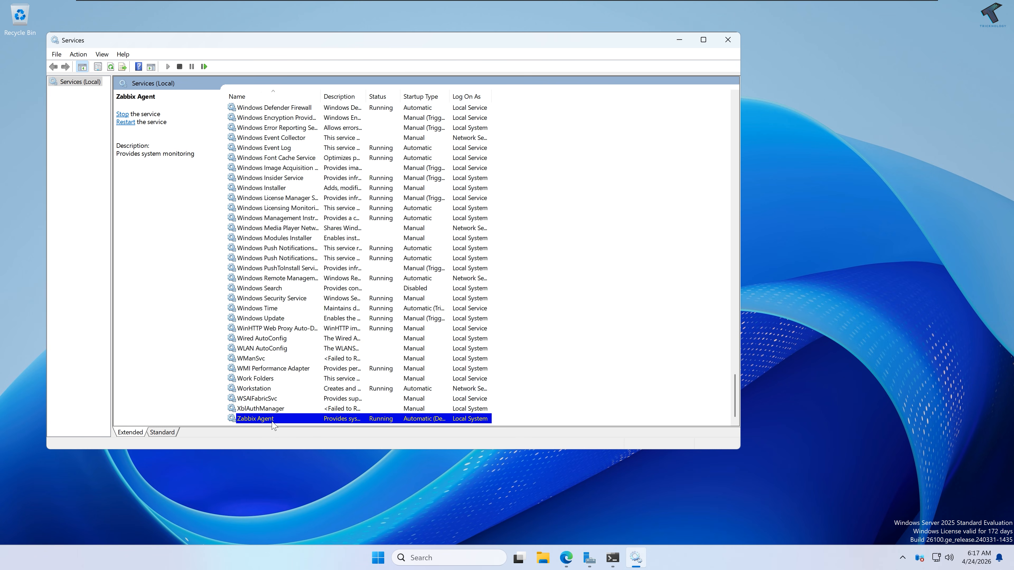
click(304, 518)
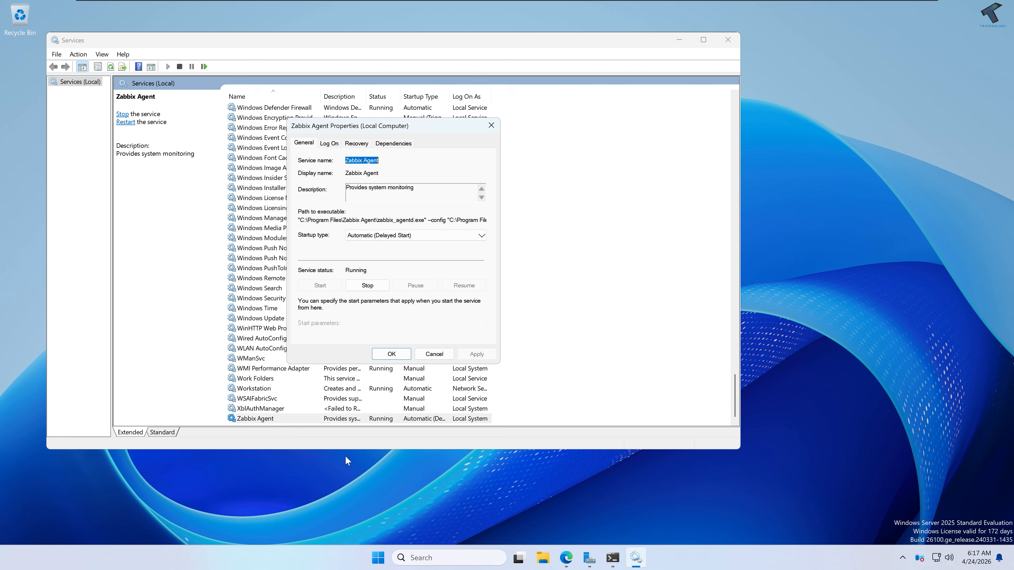
click(396, 236)
click(410, 252)
click(471, 355)
key(Return)
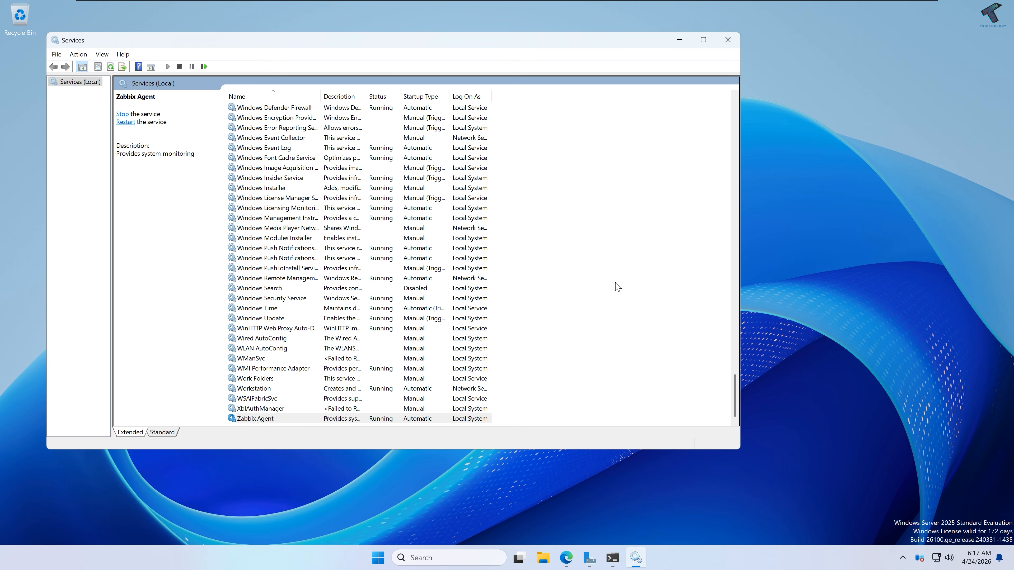
click(728, 41)
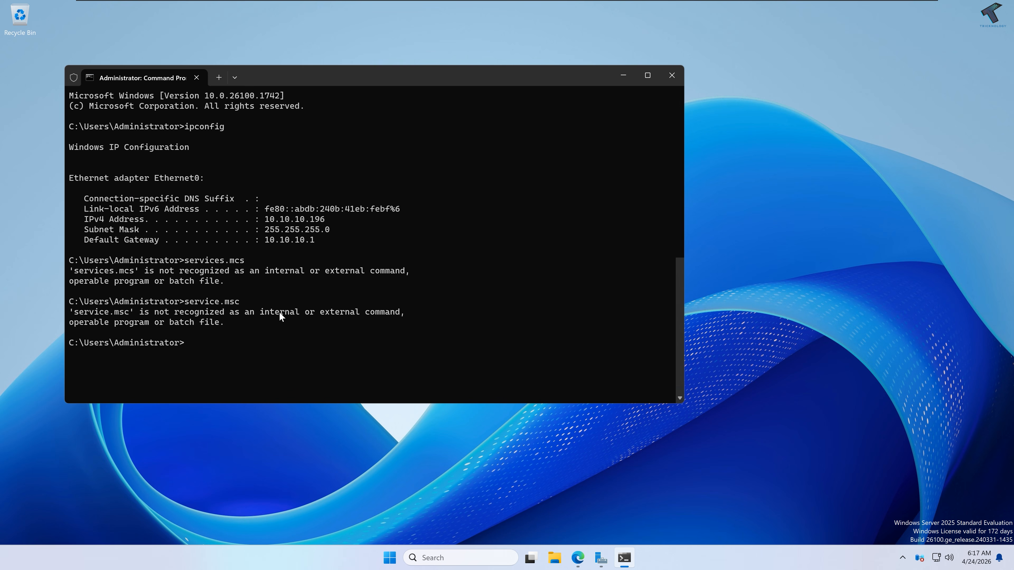
Step: In an administrator Command Prompt, run the netsh rule 'Zabbix Agent' allowing inbound TCP 10050
click(390, 557)
text(cmd)
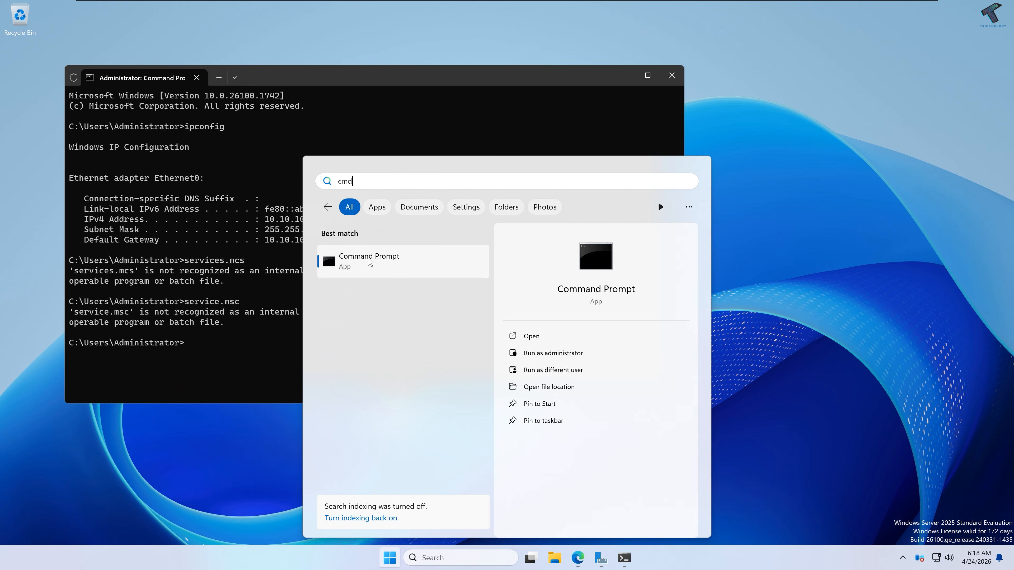
right_click(369, 258)
click(420, 272)
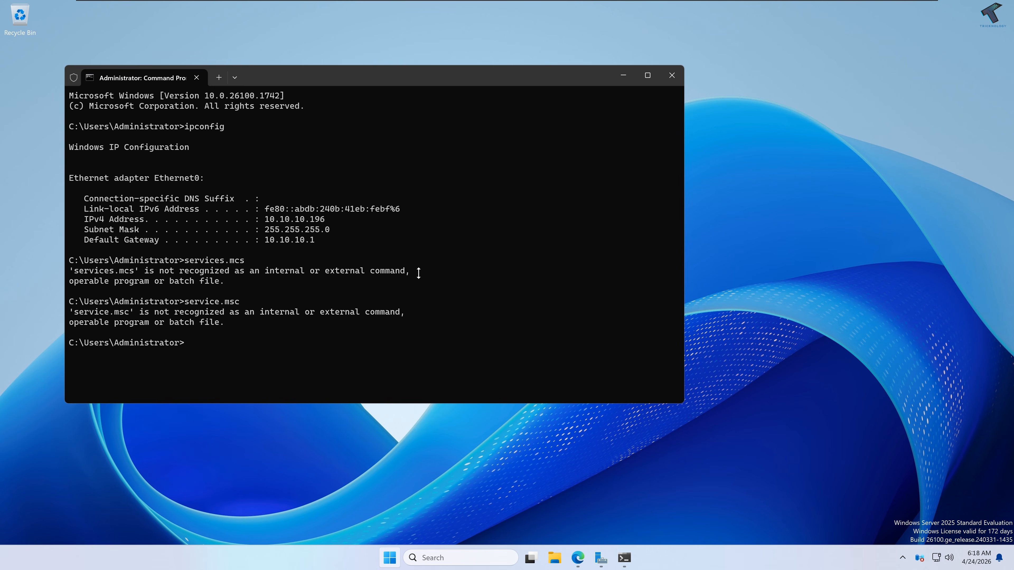
text(netsh advfirewall firewall add rule name="Zabbix Agent" dir=in action=allow protocol=TCP localport=10050)
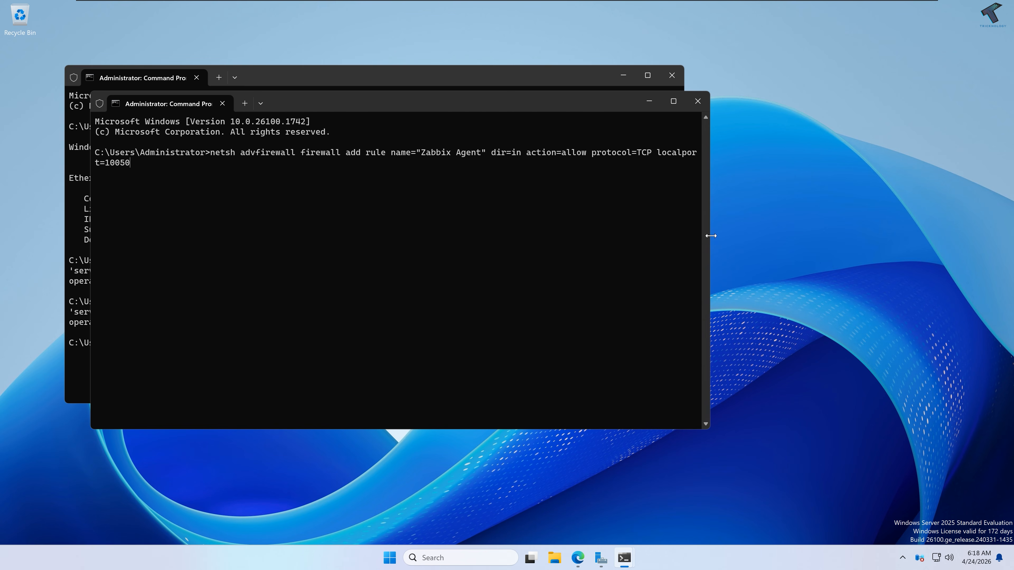
drag(709, 235, 846, 241)
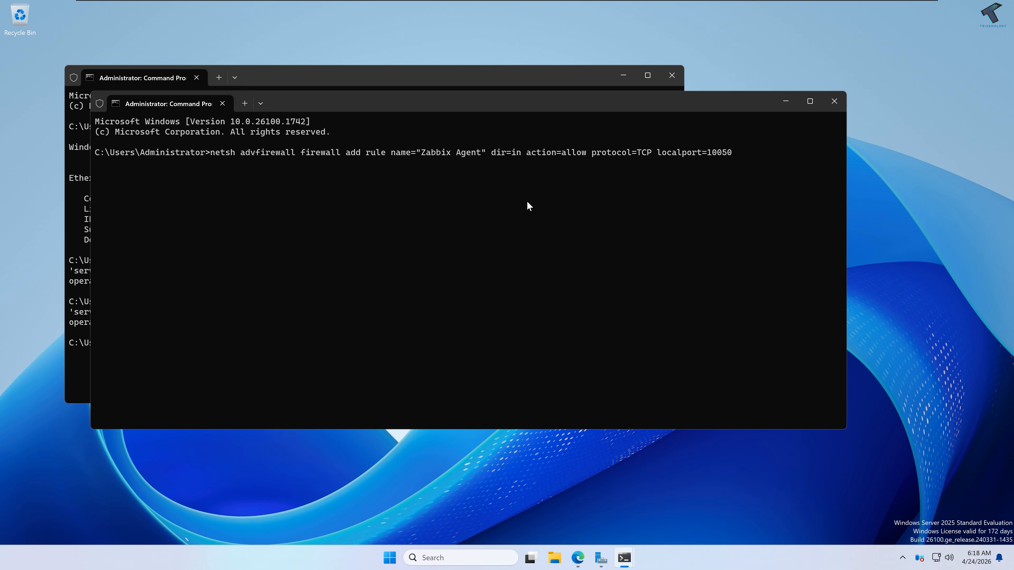
key(Return)
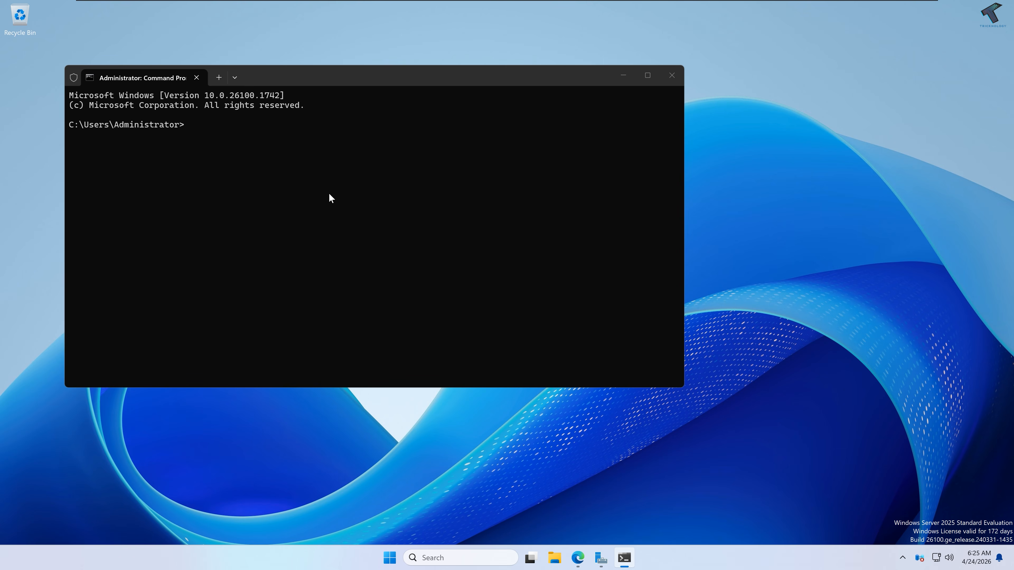
Step: Run ipconfig and hostname to show IP 10.10.10.196 and host name WIN-0H94HBQPJ0F, and copy the host name
text(ipconfig)
key(Return)
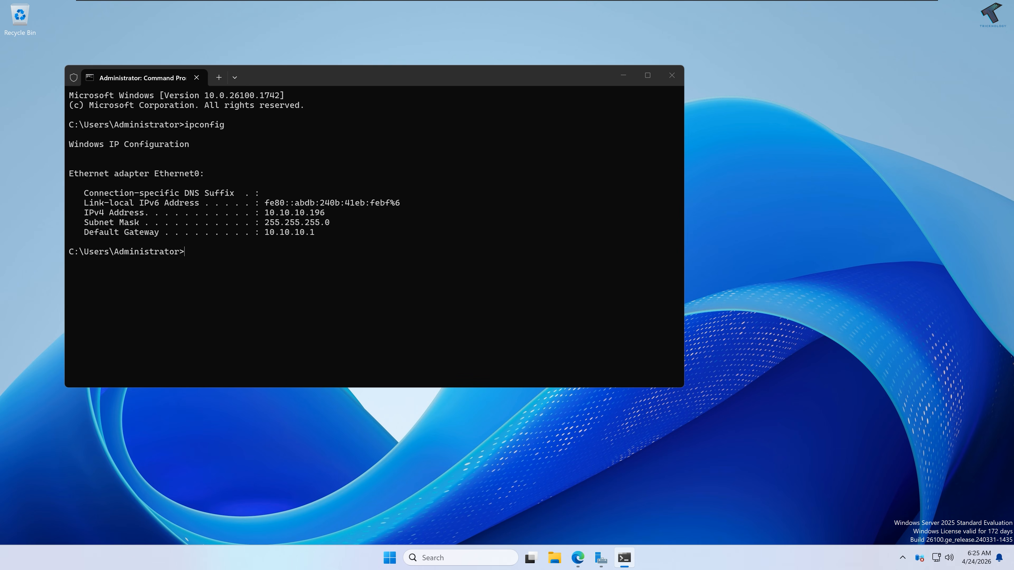
text(hostname)
key(Return)
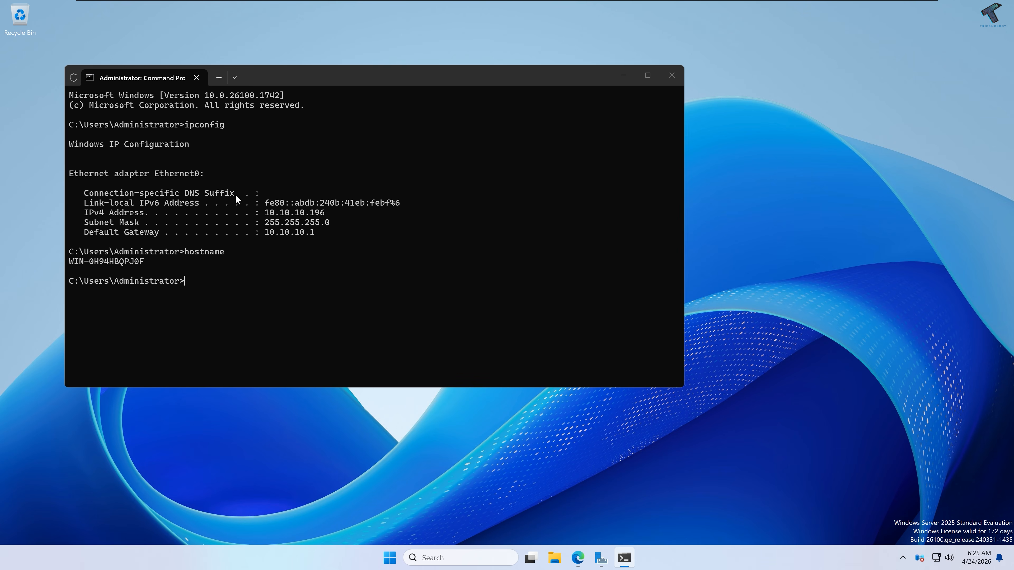
drag(143, 260, 71, 263)
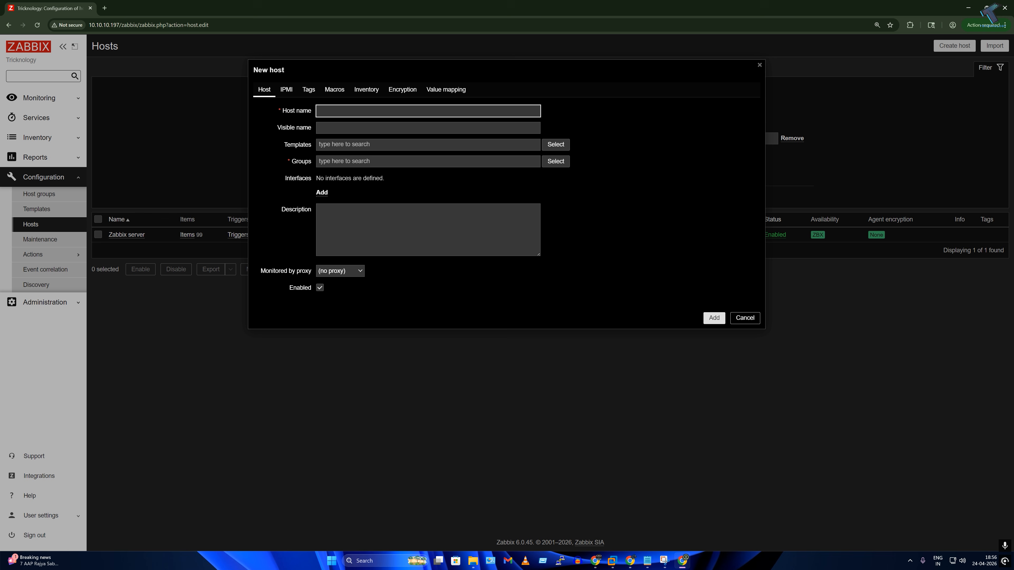
Step: Name the host WIN-0H94HBQPJ0F, attach the Windows by Zabbix agent template, and add group Templates/Operating systems
text(WIN-0H94HBQPJ0F)
click(428, 144)
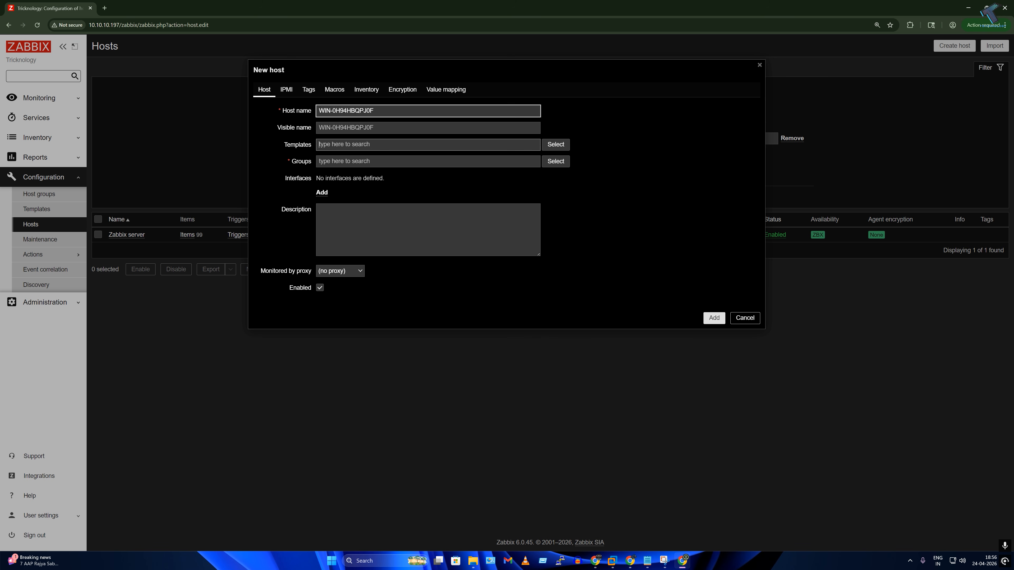
click(556, 145)
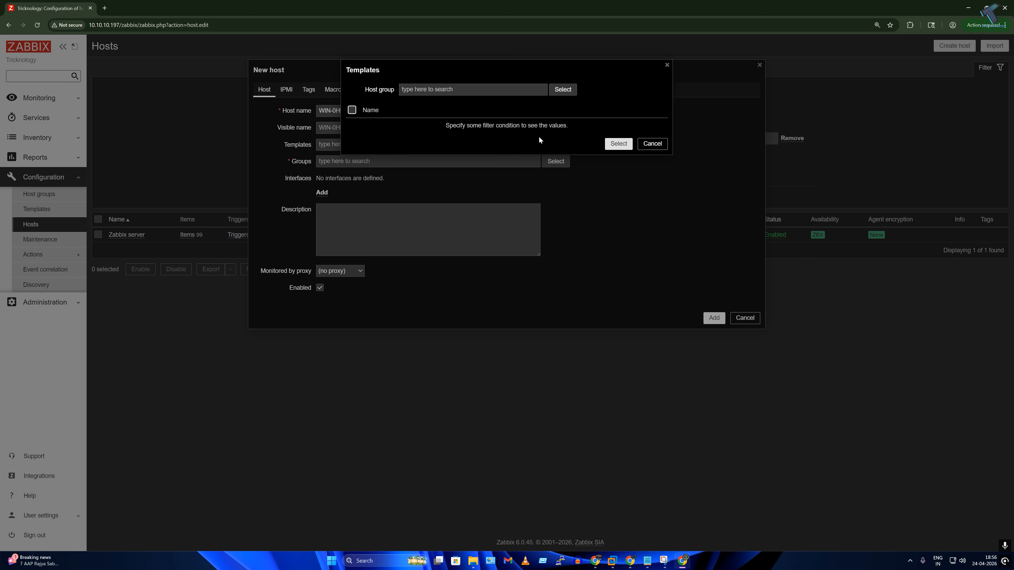
click(564, 89)
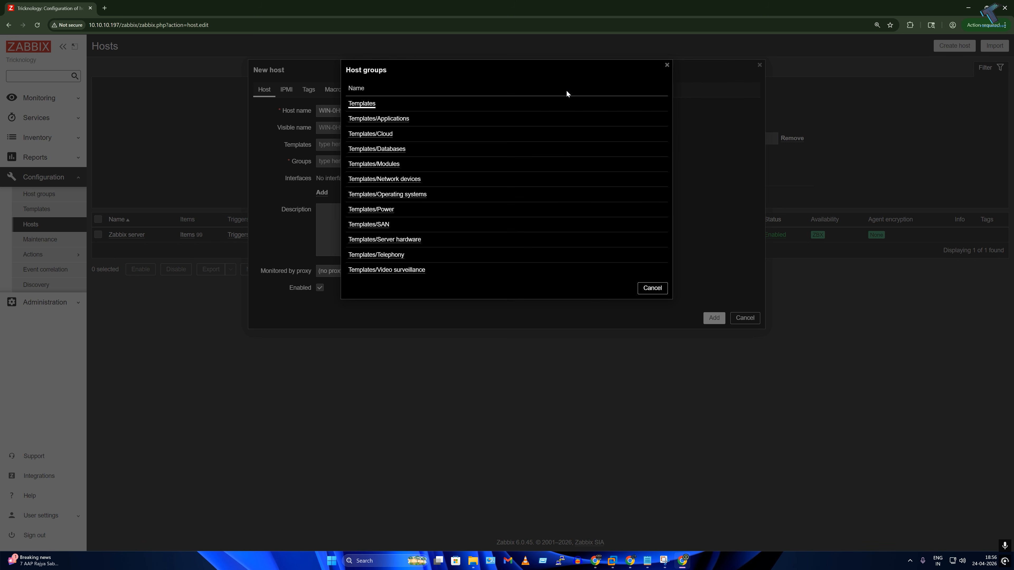
click(405, 195)
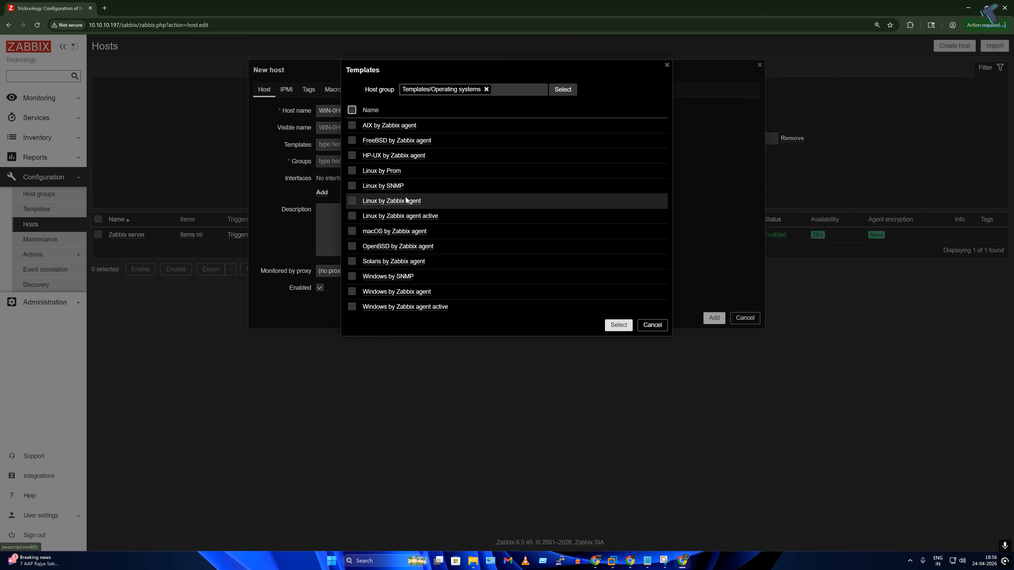
click(411, 294)
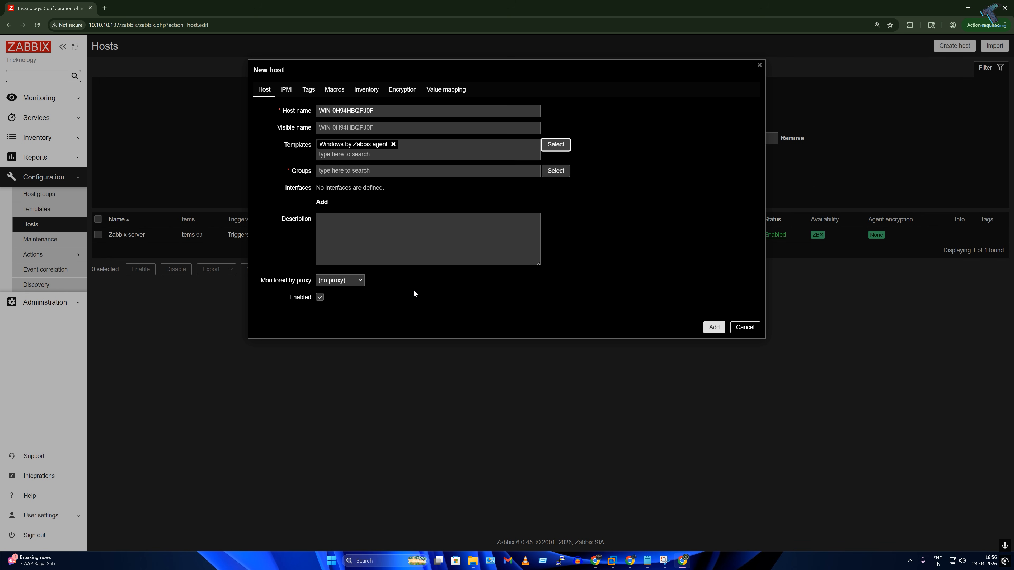
click(557, 172)
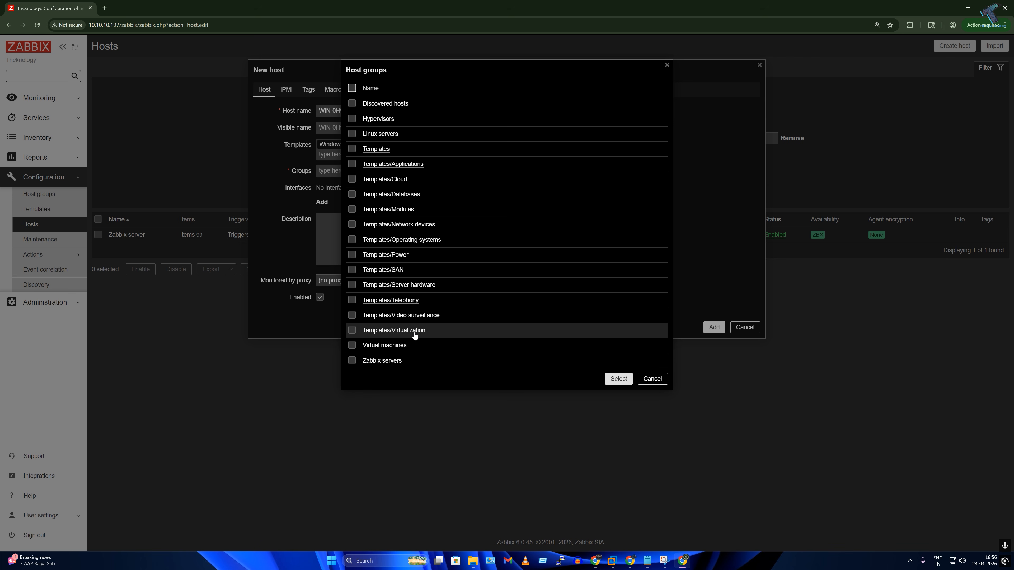
click(413, 241)
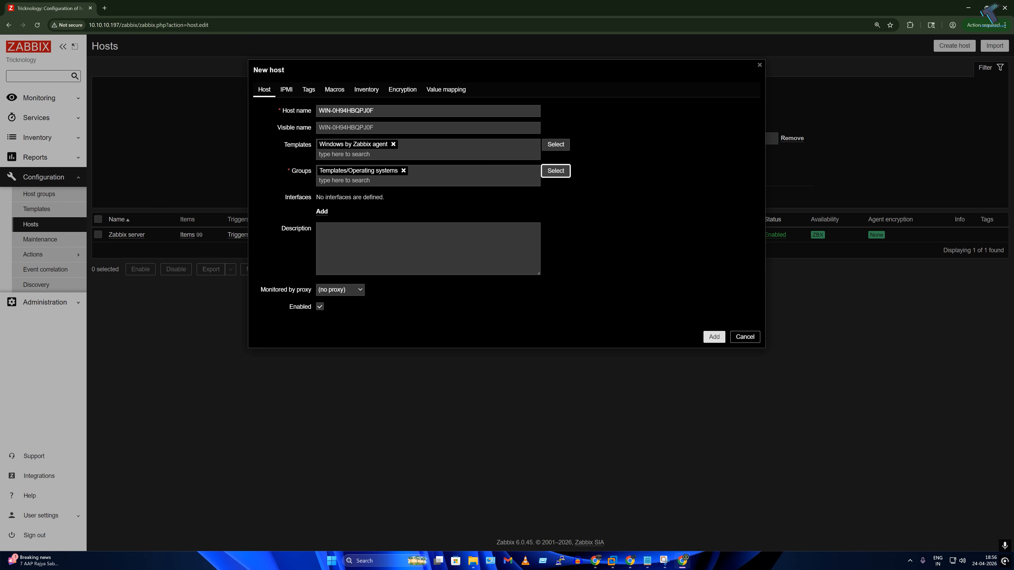
Step: Add an Agent interface and replace 127.0.0.1 with the server address 10.10.10.196
click(323, 212)
click(346, 230)
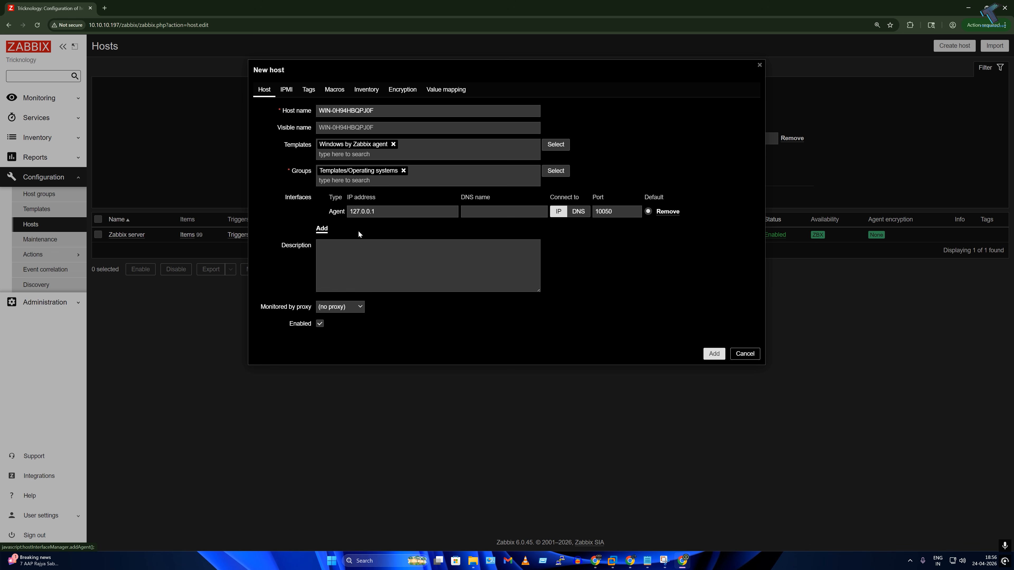
double_click(362, 212)
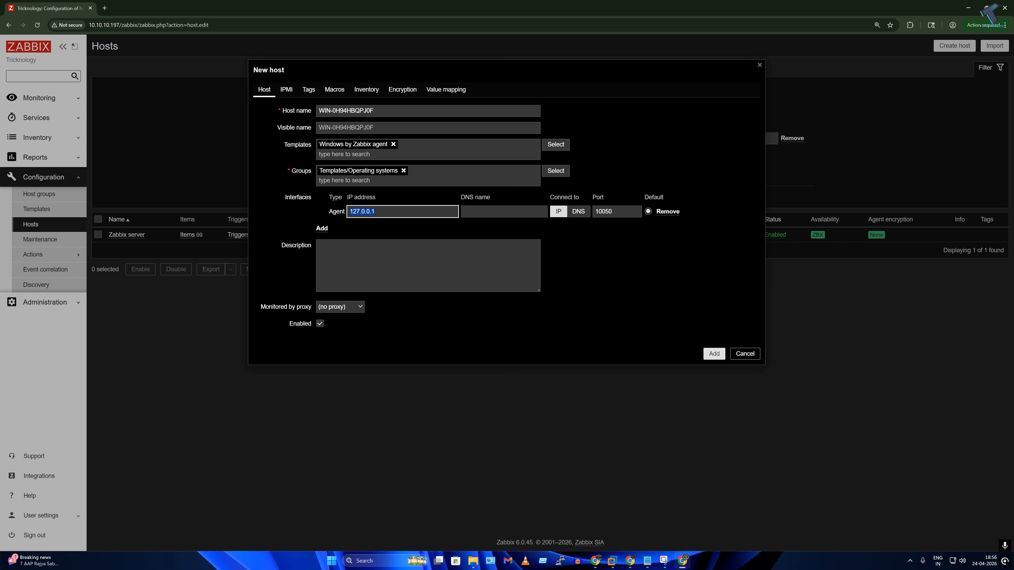
text(10.10.10.196)
drag(325, 213, 267, 213)
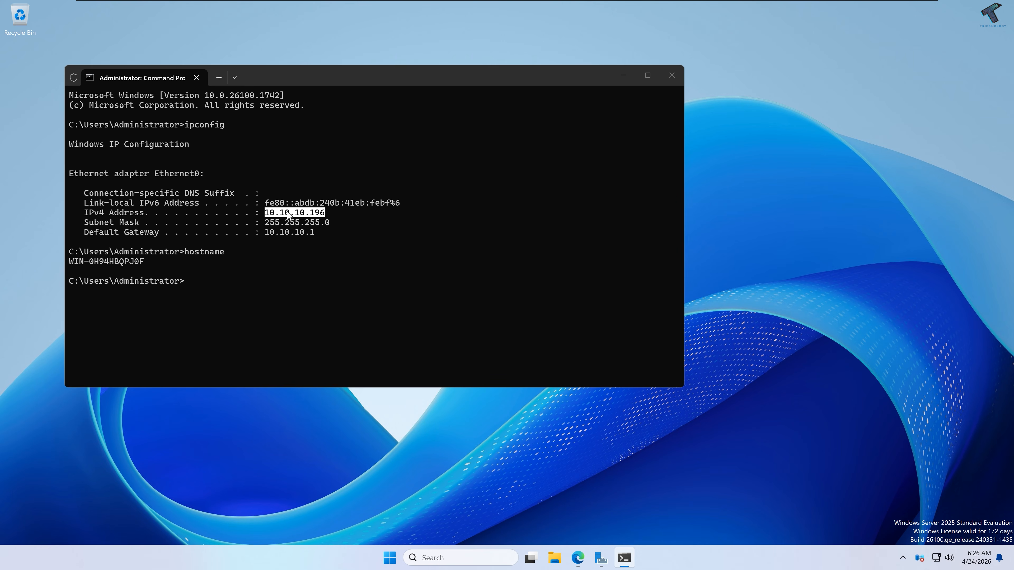
right_click(309, 222)
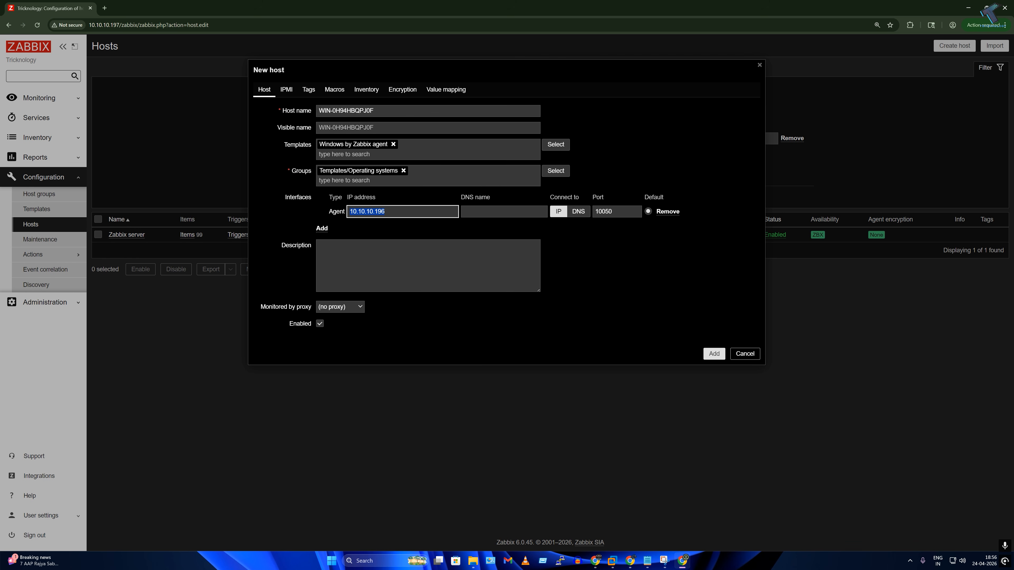
right_click(363, 212)
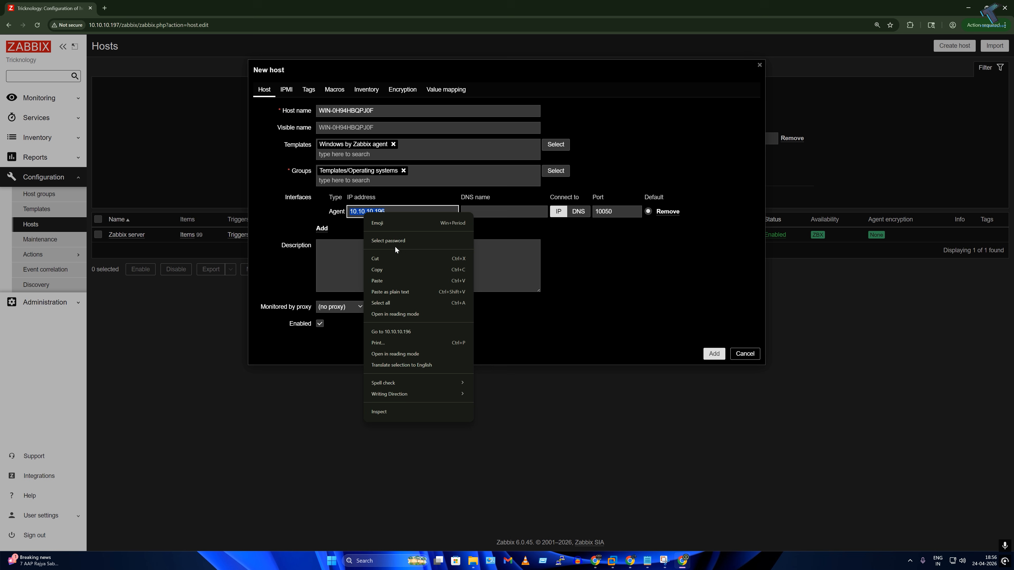
click(387, 280)
Step: Confirm the agent interface port stays at 10050
click(495, 212)
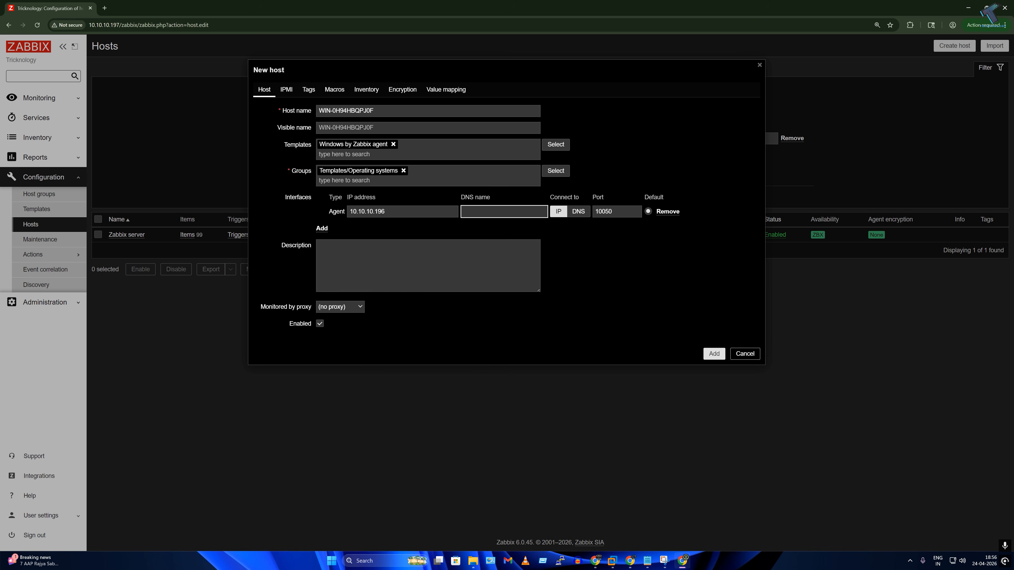
click(610, 211)
double_click(610, 211)
click(593, 280)
Step: Save the new host and return to the Monitoring hosts list
click(715, 355)
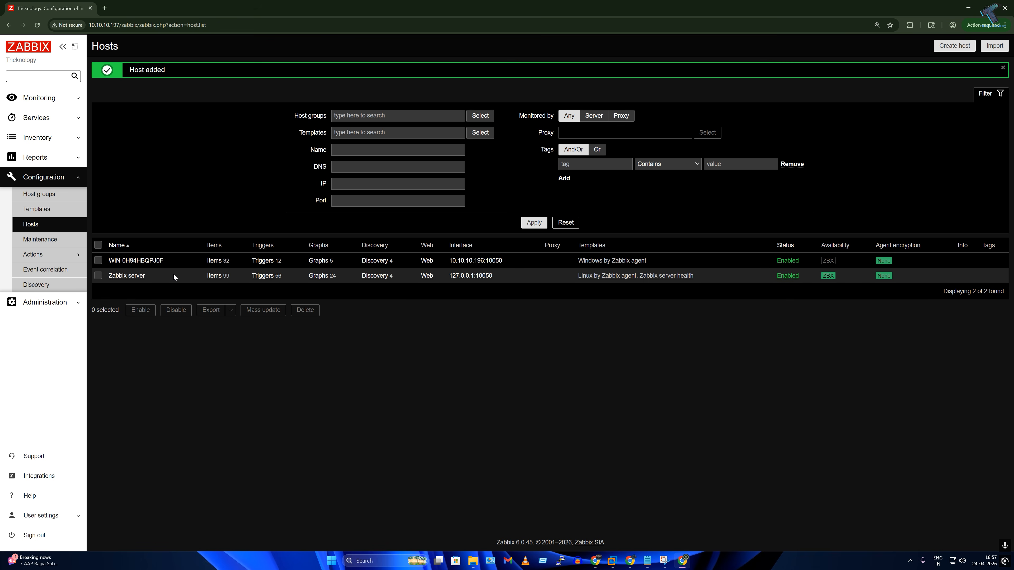
click(43, 105)
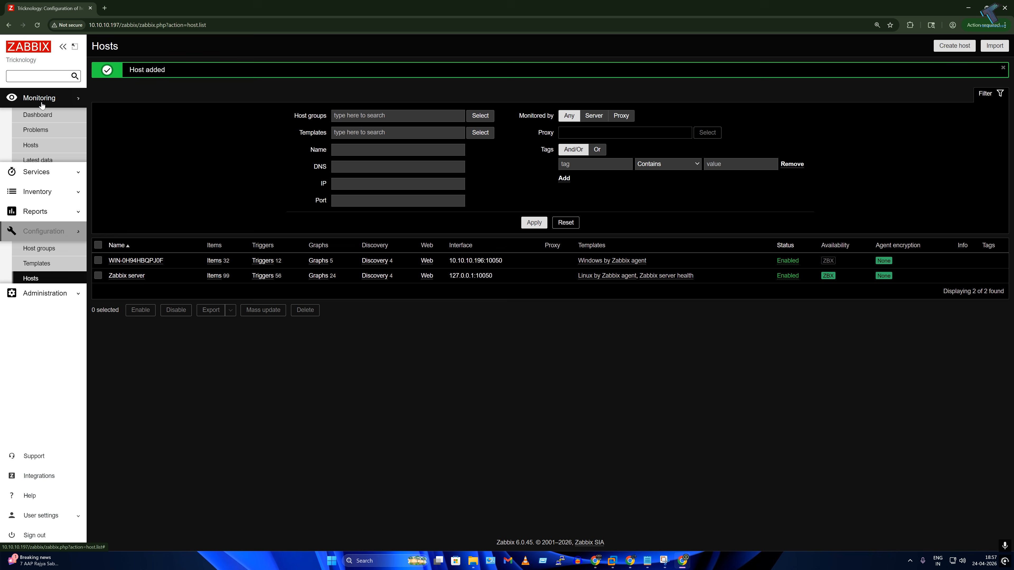
click(47, 117)
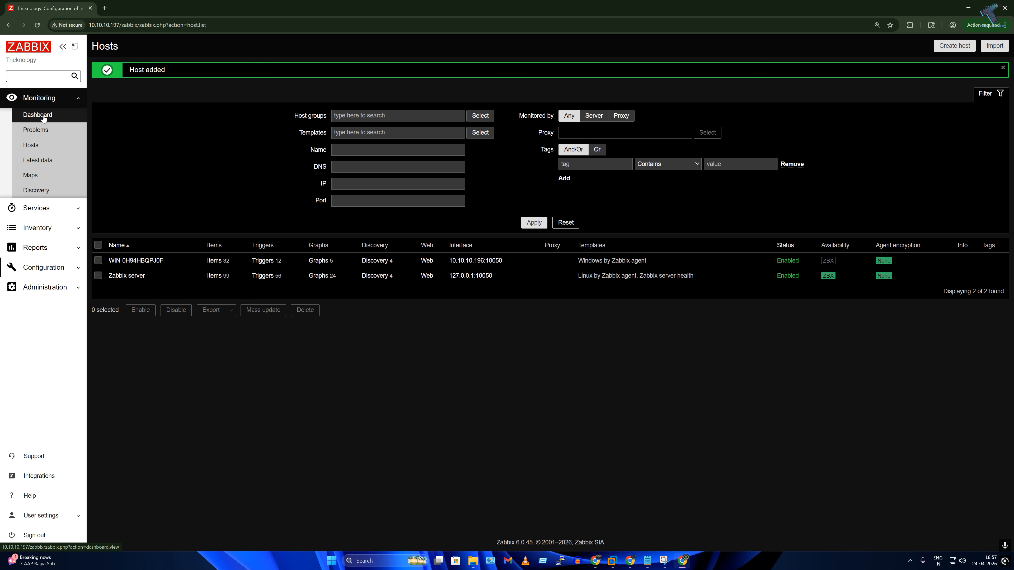
click(45, 145)
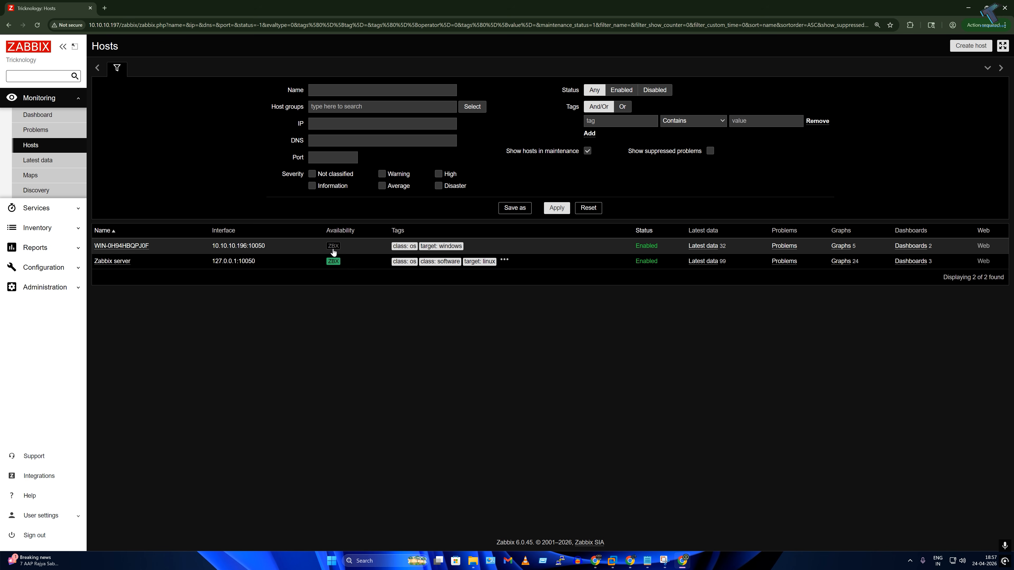
Step: Reload the hosts list until the Windows host's ZBX badge is green, then go to Global view
mouse_move(336, 249)
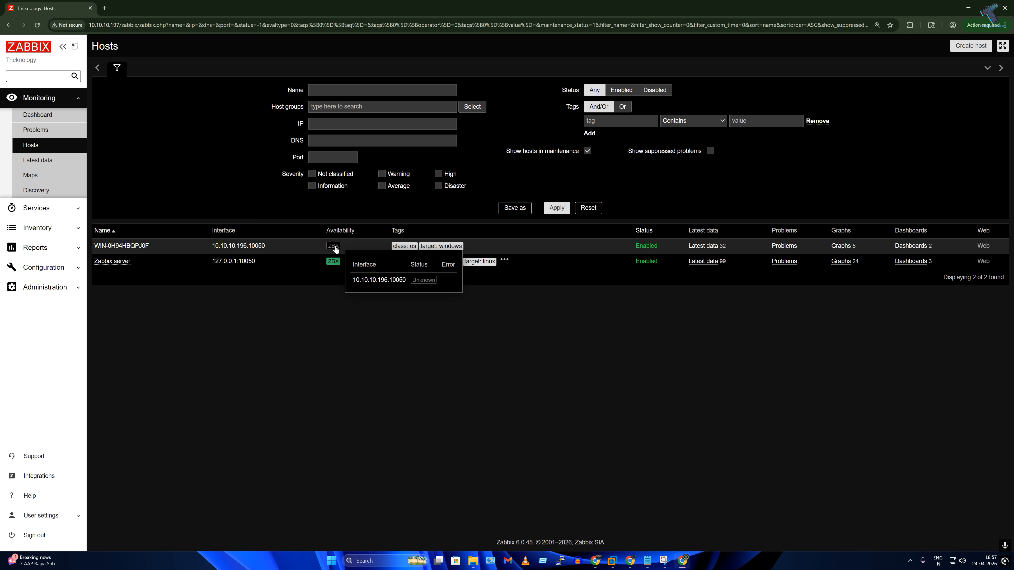
click(36, 27)
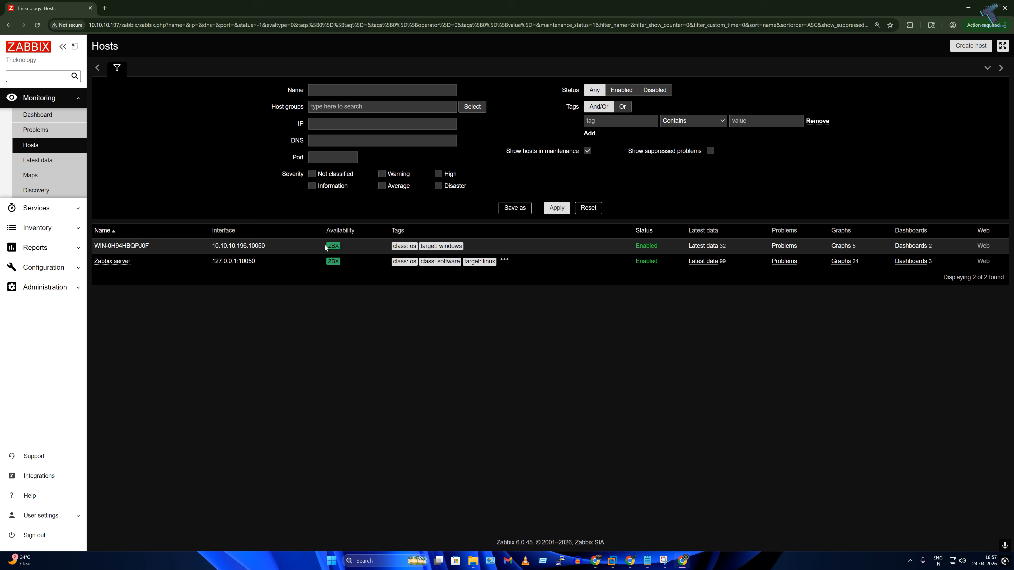
click(36, 120)
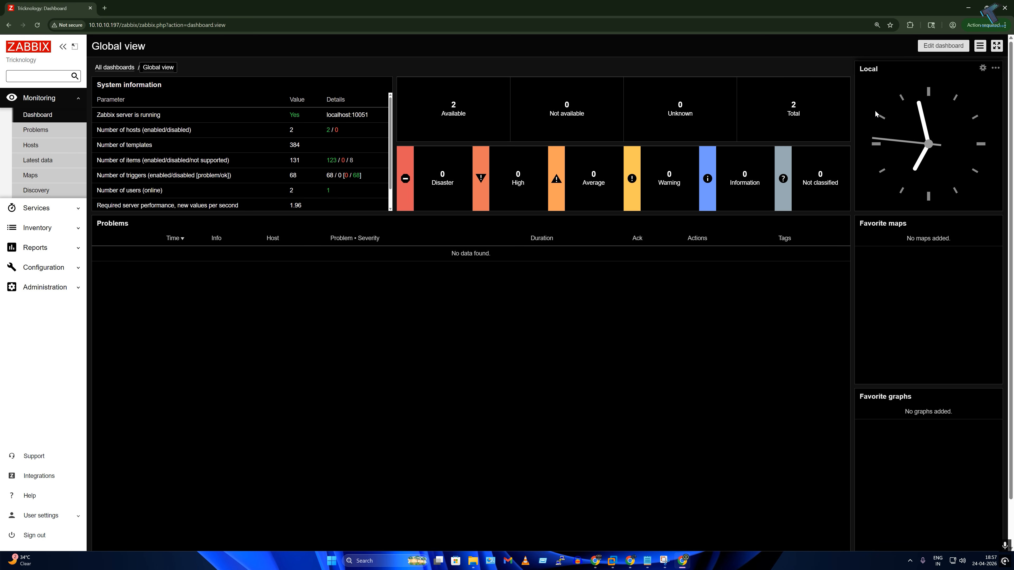
Step: Leave the Global view dashboard unchanged and go to the list of all dashboards
click(931, 49)
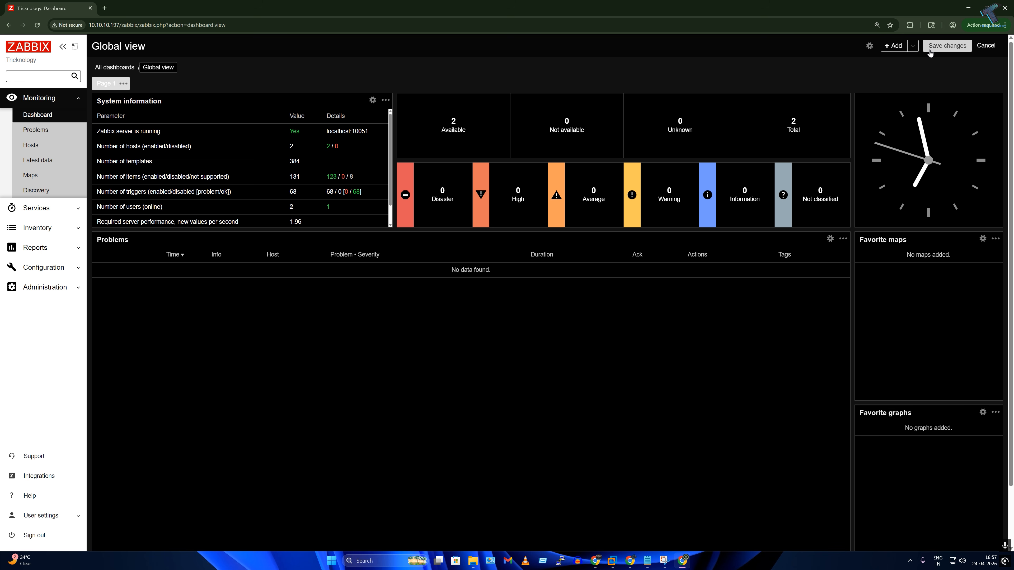
click(930, 50)
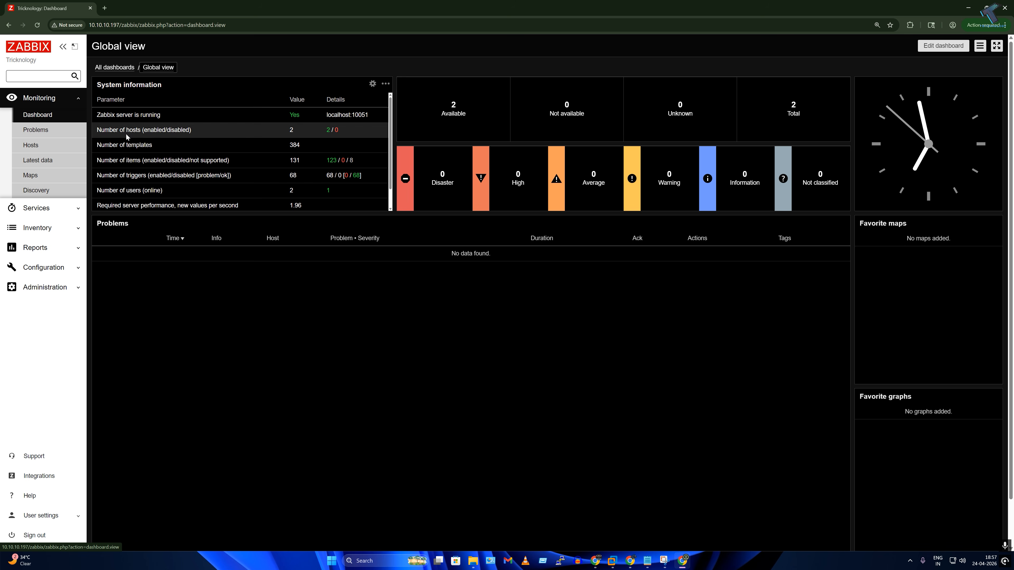
click(109, 69)
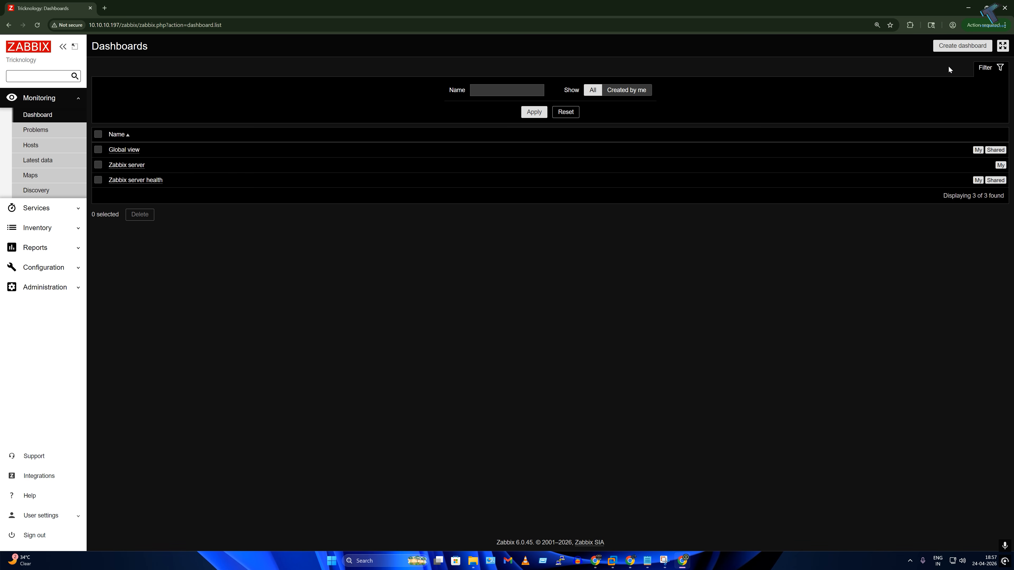
Step: Create a dashboard named Windows Server Administrator with a 10-second page display period
click(961, 46)
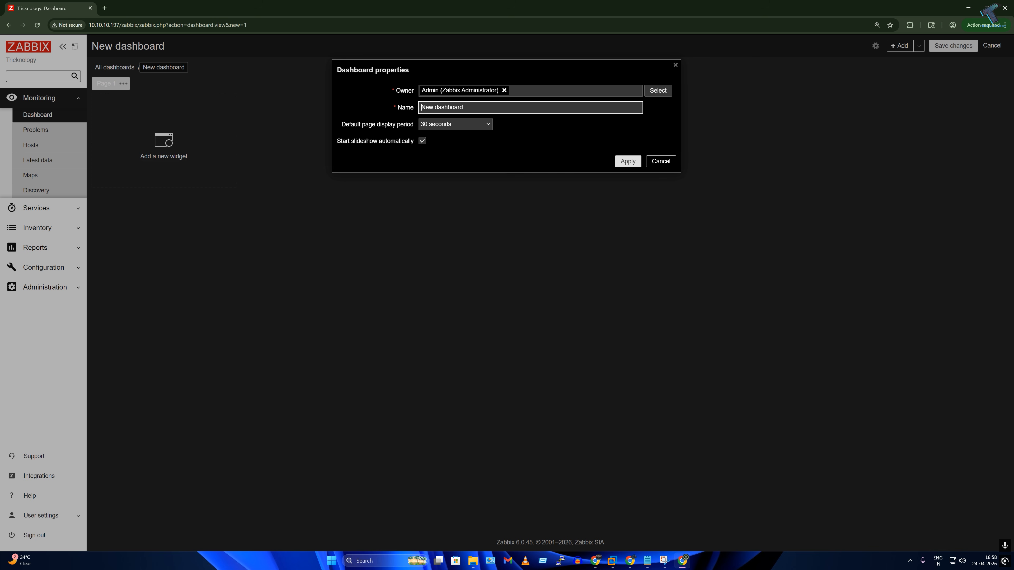
text(A)
text(My Windows)
text( Server Administ)
text(rator)
key(BackSpace)
key(BackSpace)
key(BackSpace)
click(488, 125)
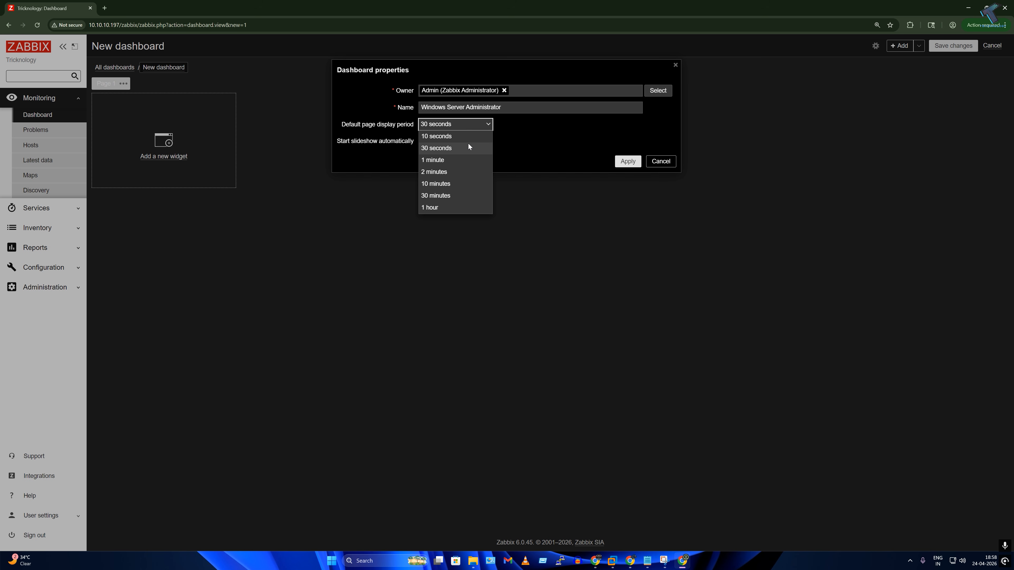
click(436, 136)
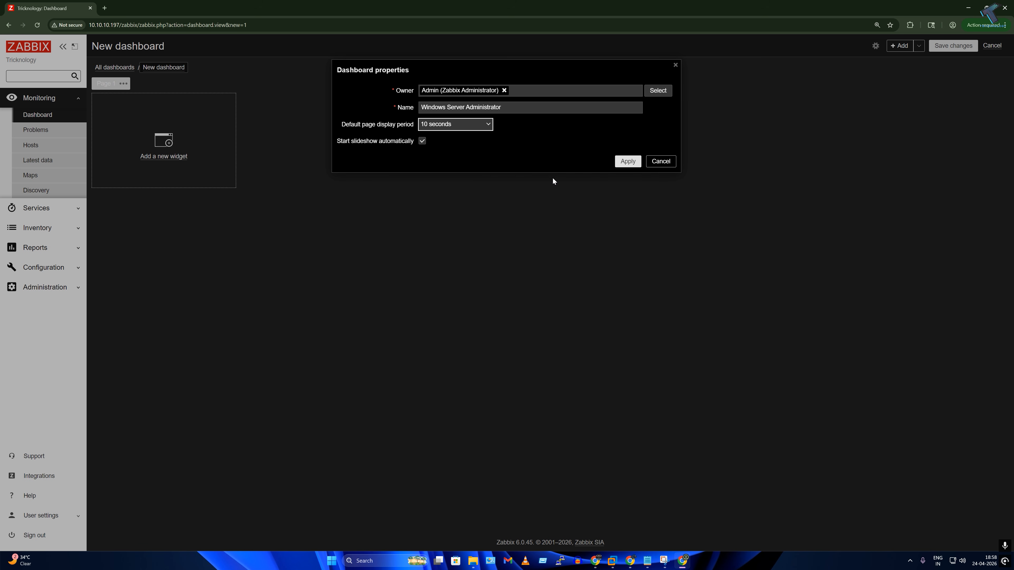
click(630, 162)
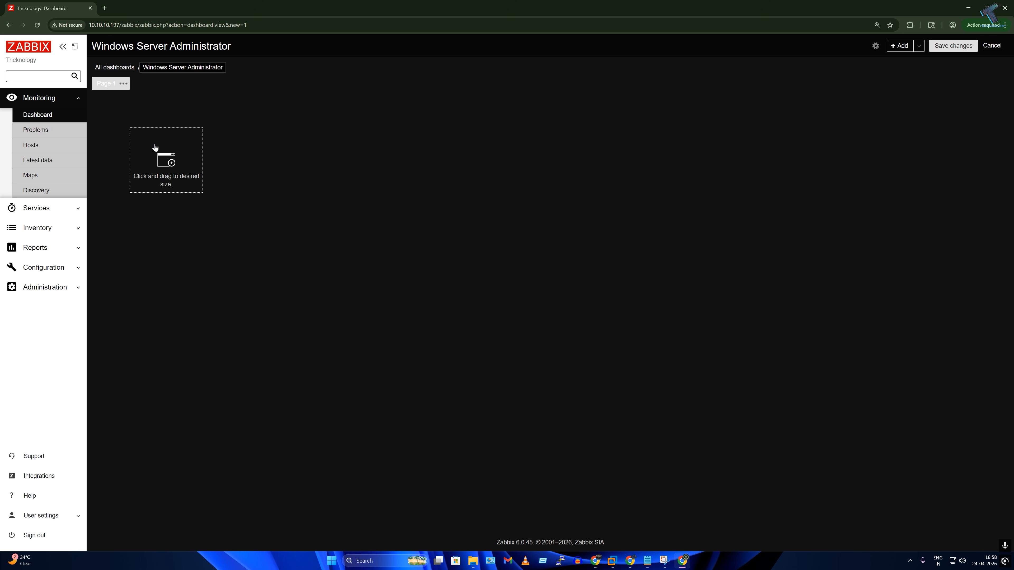
Step: Cancel an earlier widget attempt and open a fresh Add widget form from the dashboard's Add menu
click(155, 147)
click(441, 92)
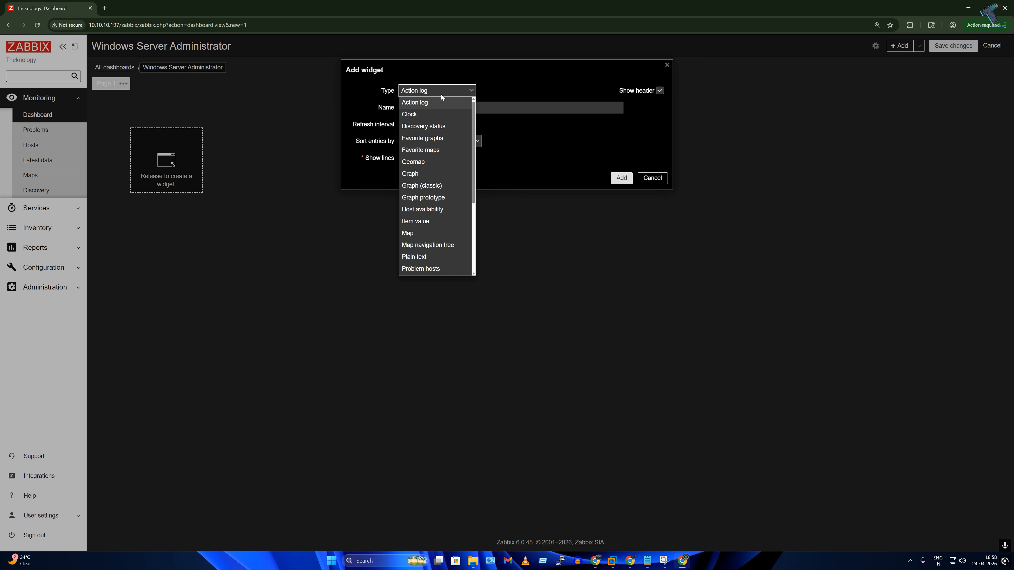
scroll(439, 208, down, 2)
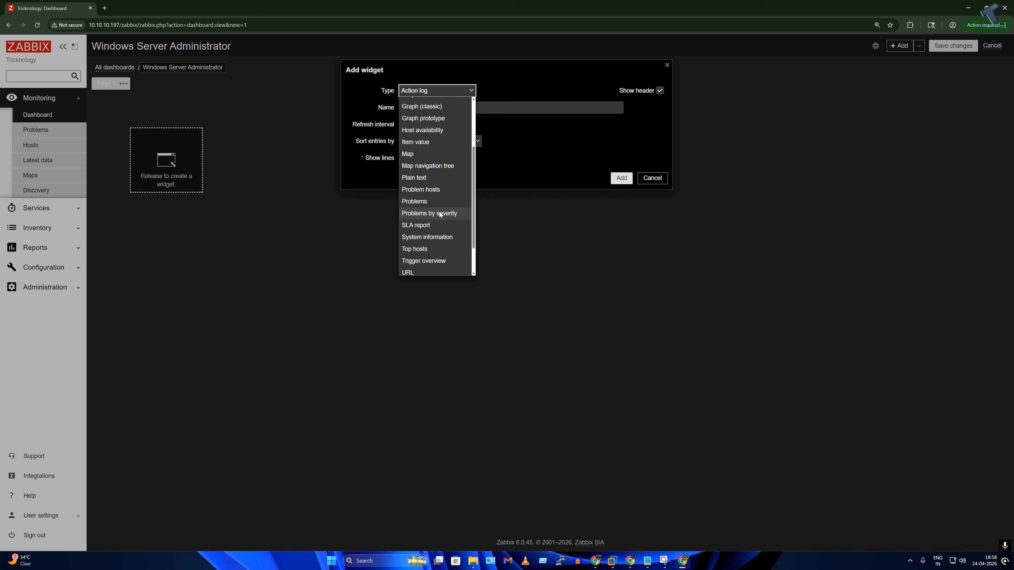
scroll(440, 213, down, 1)
scroll(440, 213, up, 5)
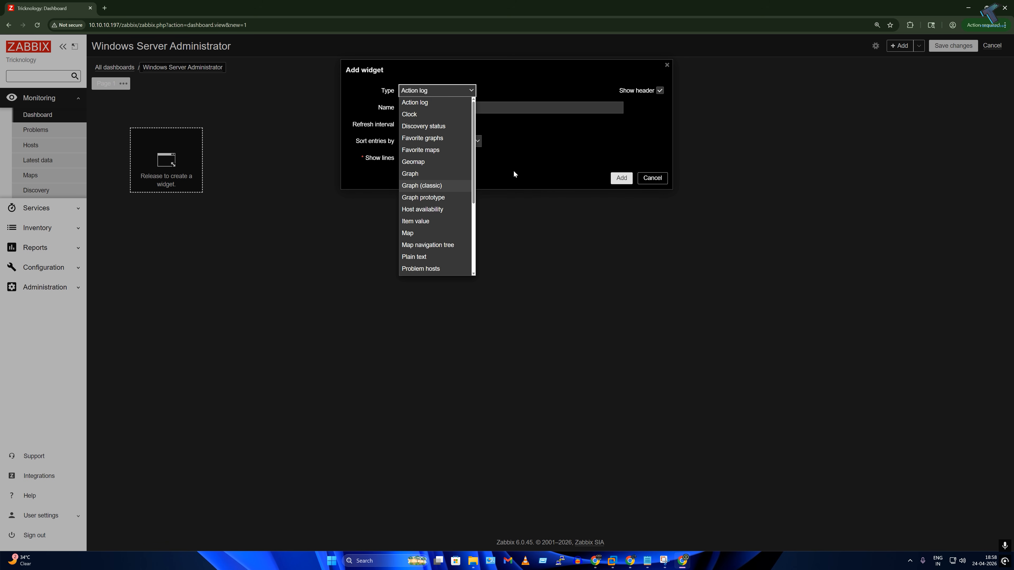
click(651, 178)
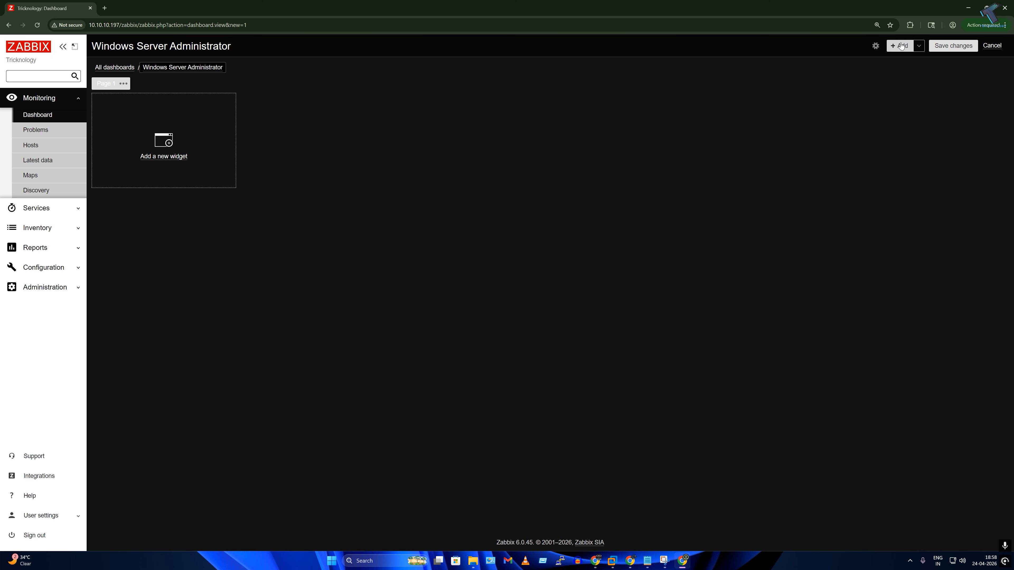
click(904, 47)
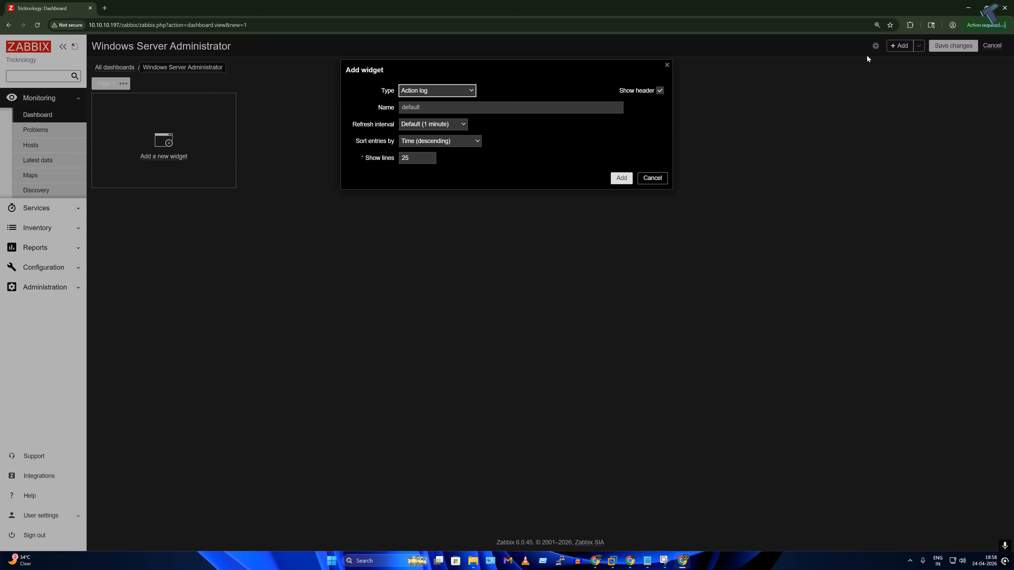
click(666, 182)
click(918, 45)
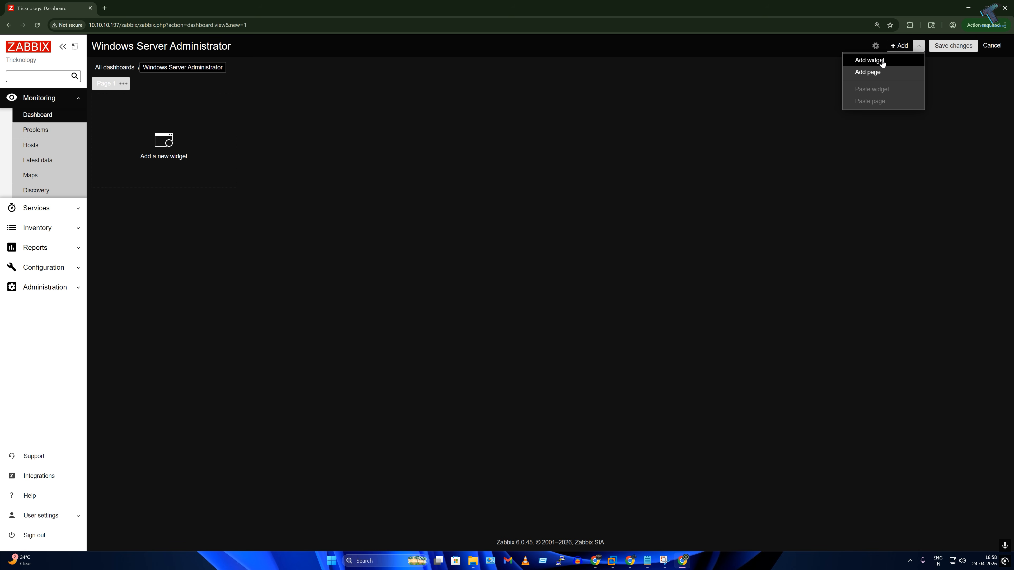
click(870, 61)
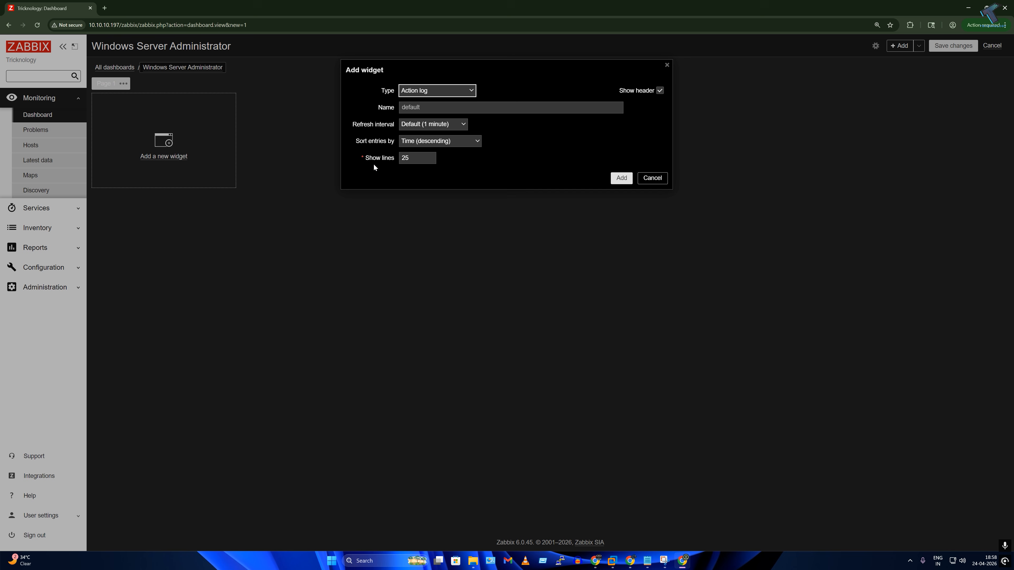
Step: Make the widget a Problems widget named All System Problems and open its host group choices
click(448, 90)
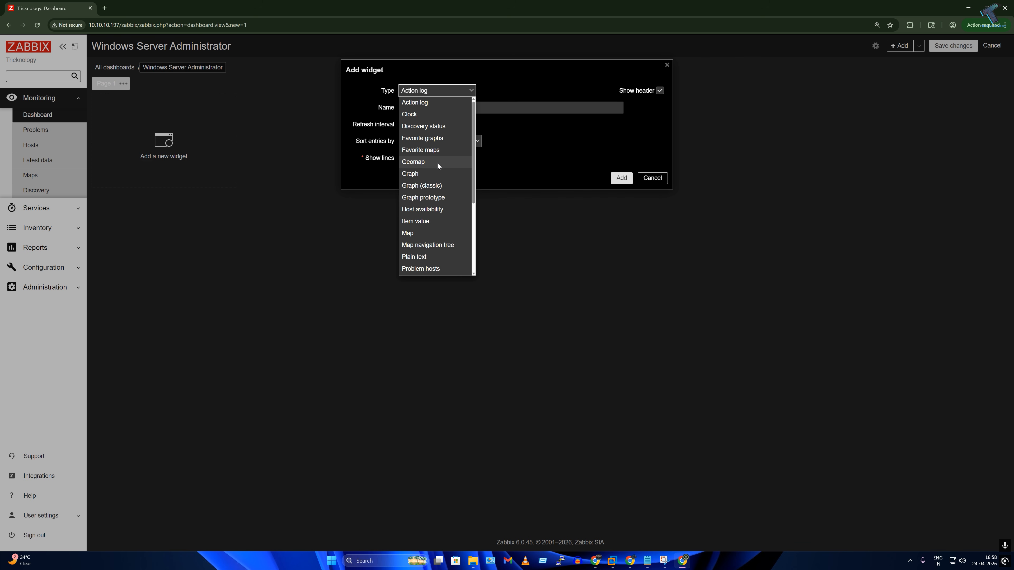
scroll(436, 168, down, 2)
scroll(451, 197, down, 1)
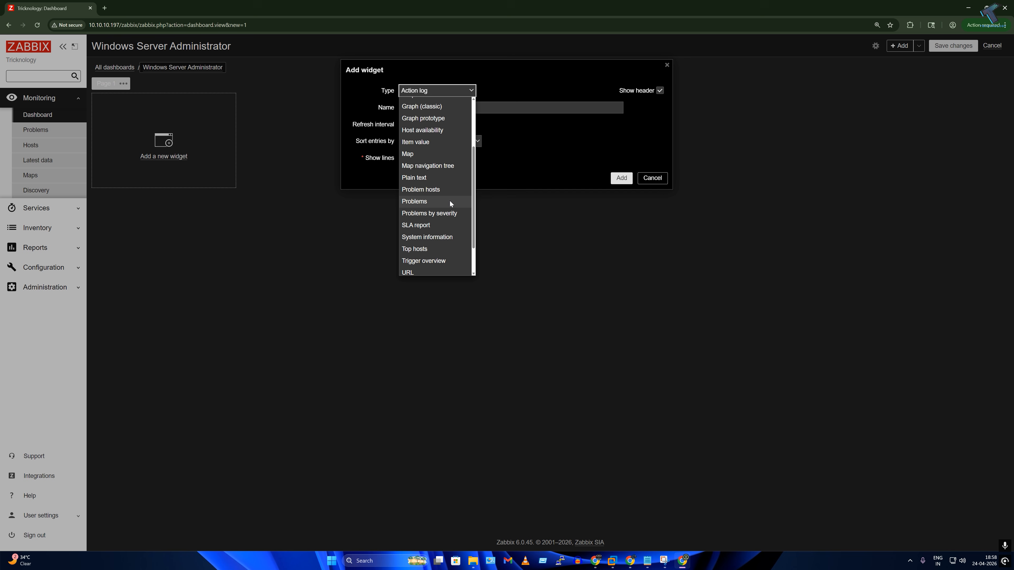
click(422, 202)
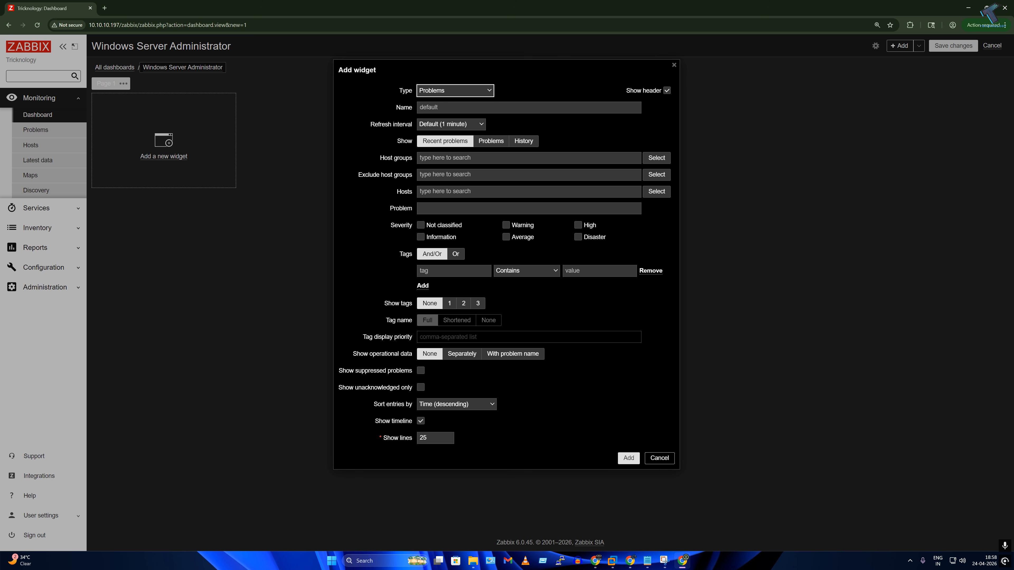
click(455, 107)
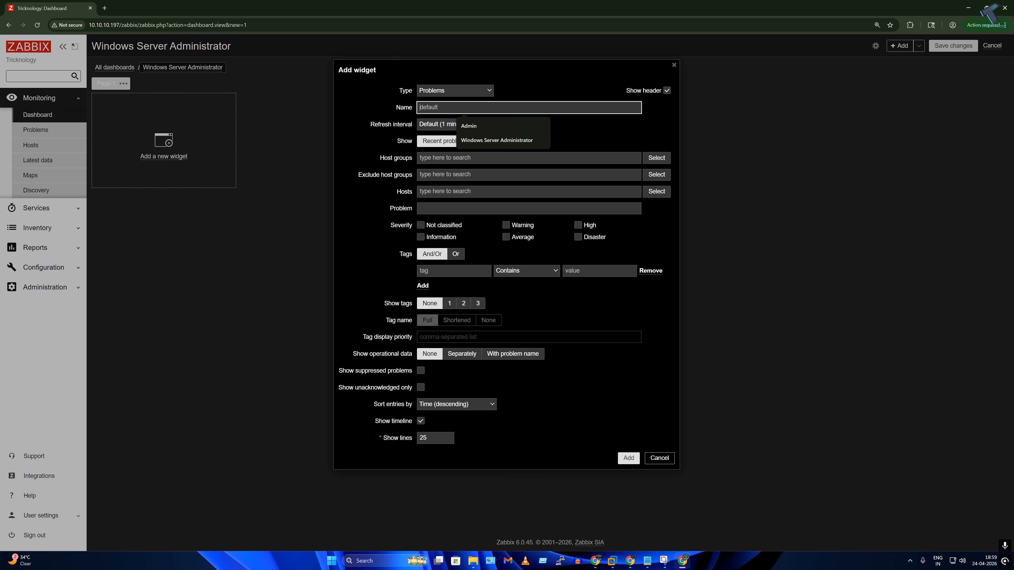
text(Al)
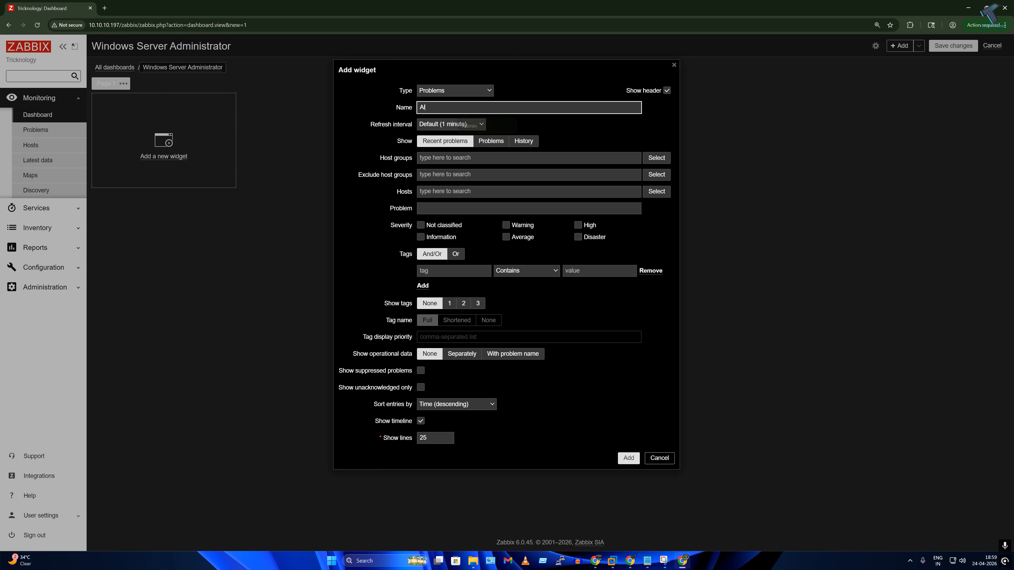
text(l System Problems)
click(442, 162)
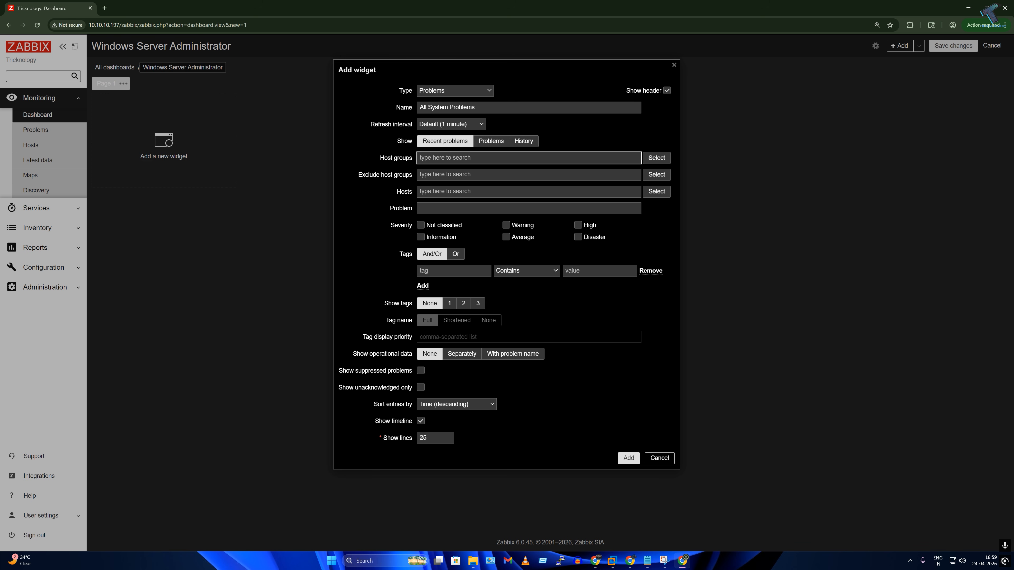
click(655, 158)
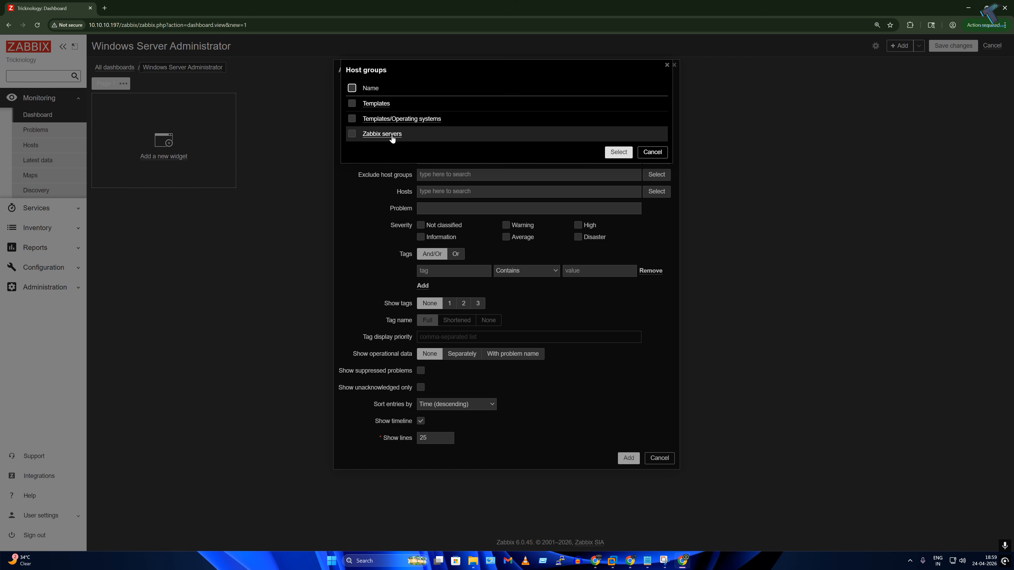
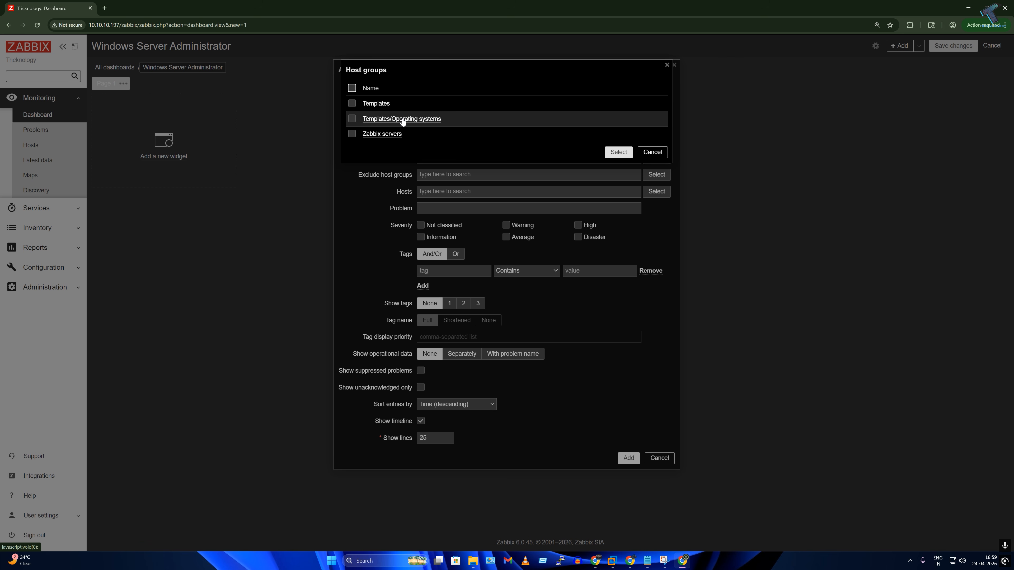
Step: Add host groups Templates/Operating systems and Zabbix servers, and limit the widget to host WIN-0H94HBQPJ0F
click(402, 119)
click(655, 160)
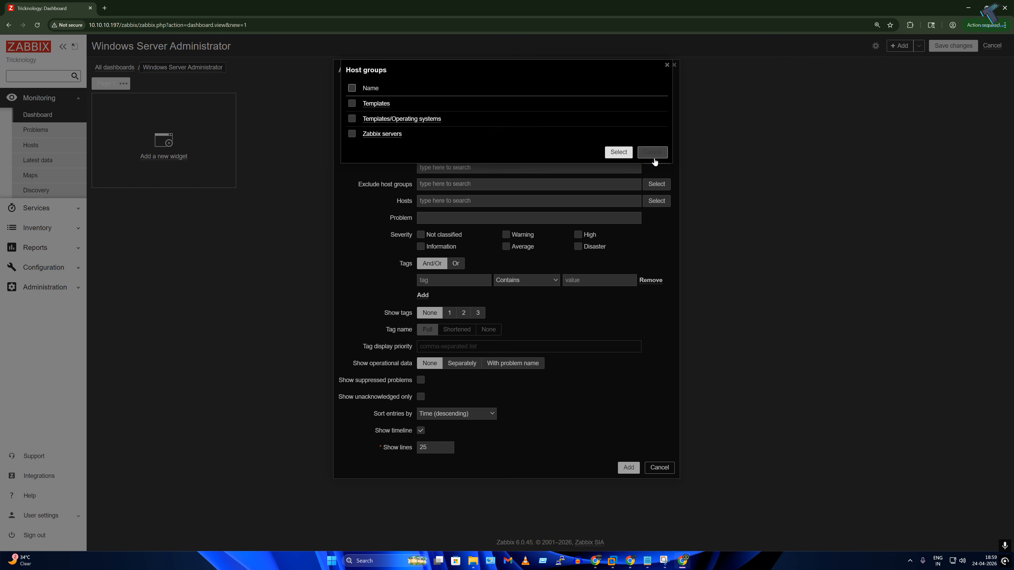
click(380, 135)
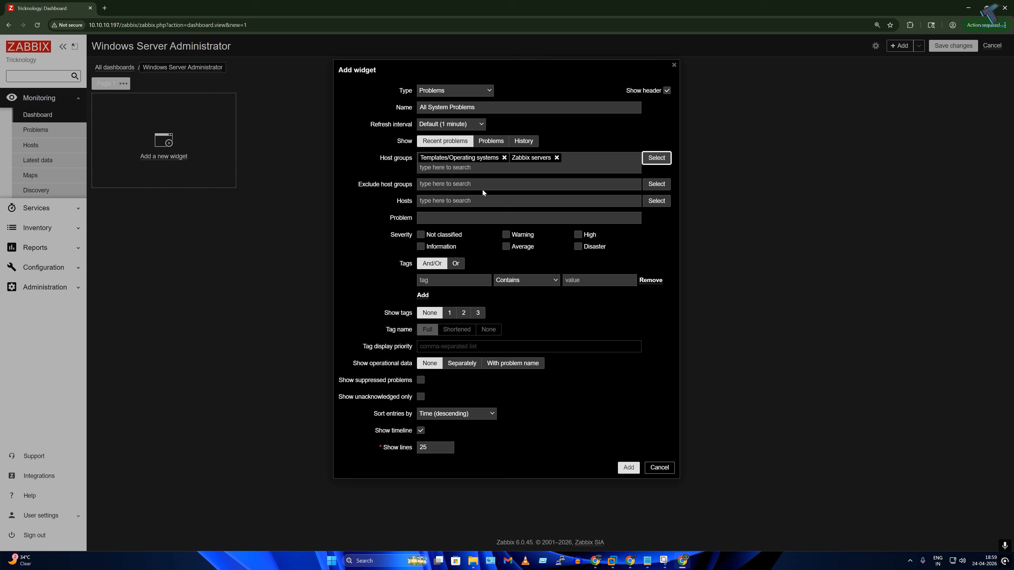
click(655, 202)
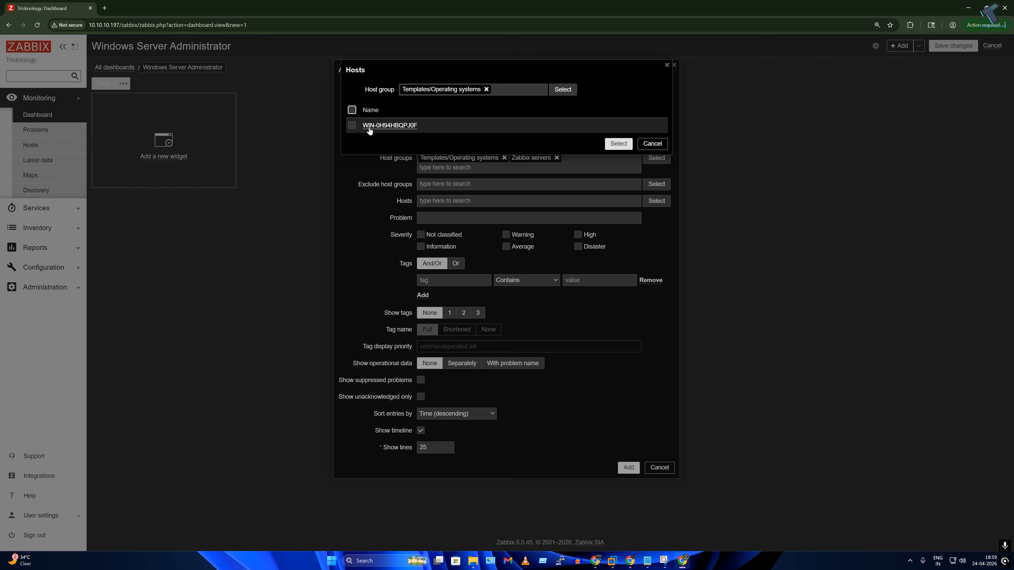
click(388, 125)
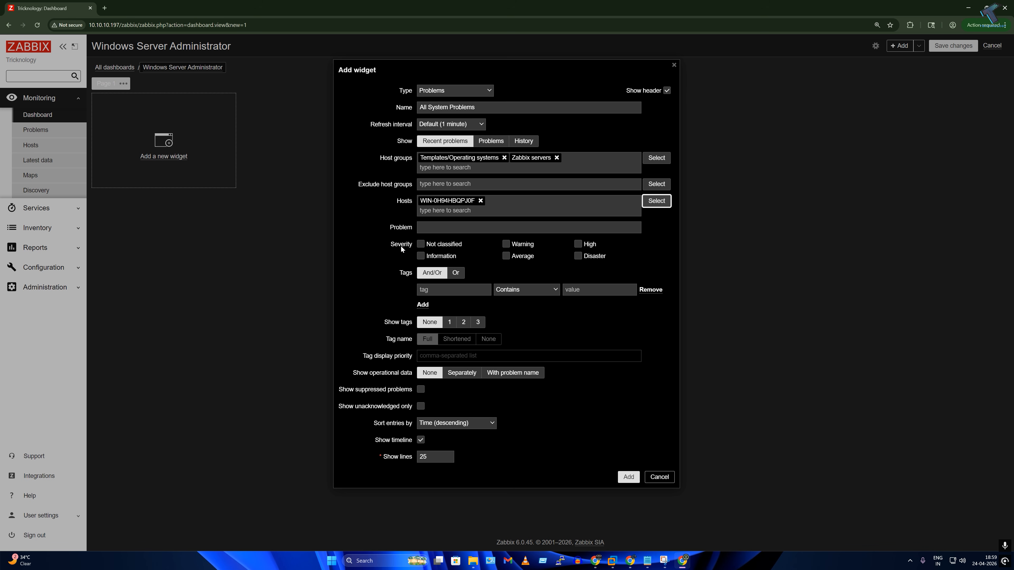
Step: Tick every severity level, including Not classified, Information and Warning, and add the widget to the dashboard
drag(387, 241, 413, 245)
click(433, 245)
click(442, 256)
click(506, 244)
click(628, 477)
Step: Stretch the All System Problems widget across the full dashboard width and start a new widget
drag(375, 104, 383, 105)
drag(546, 264, 802, 254)
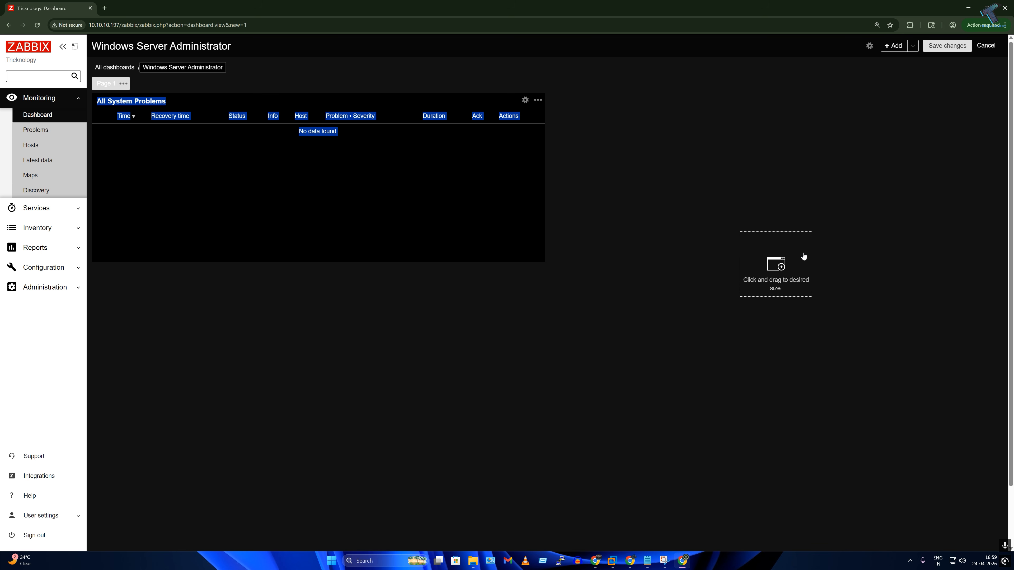
drag(546, 177, 970, 178)
click(849, 172)
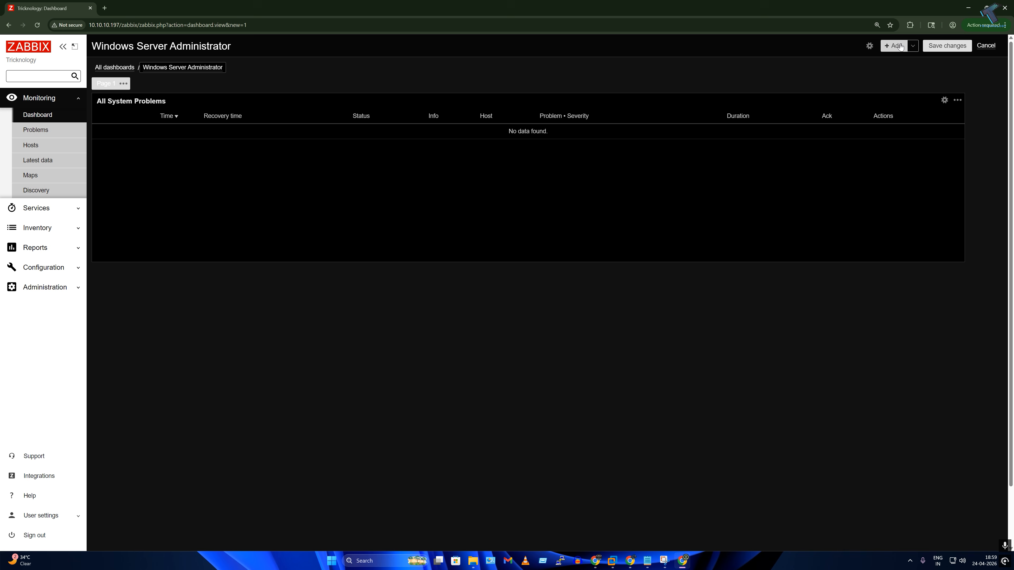
click(894, 46)
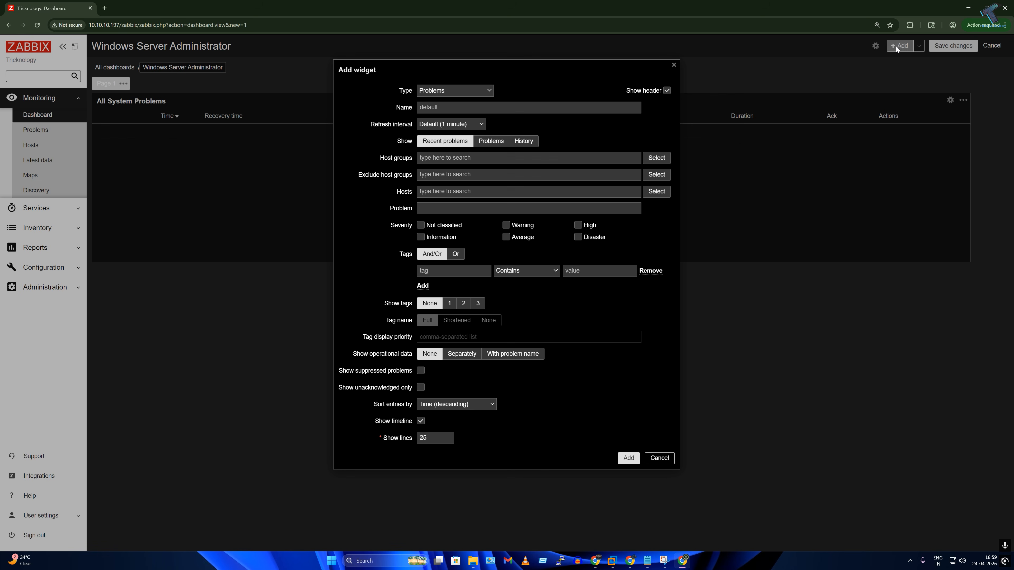
Step: Make the new widget a Graph named All System Graph
click(455, 91)
click(438, 174)
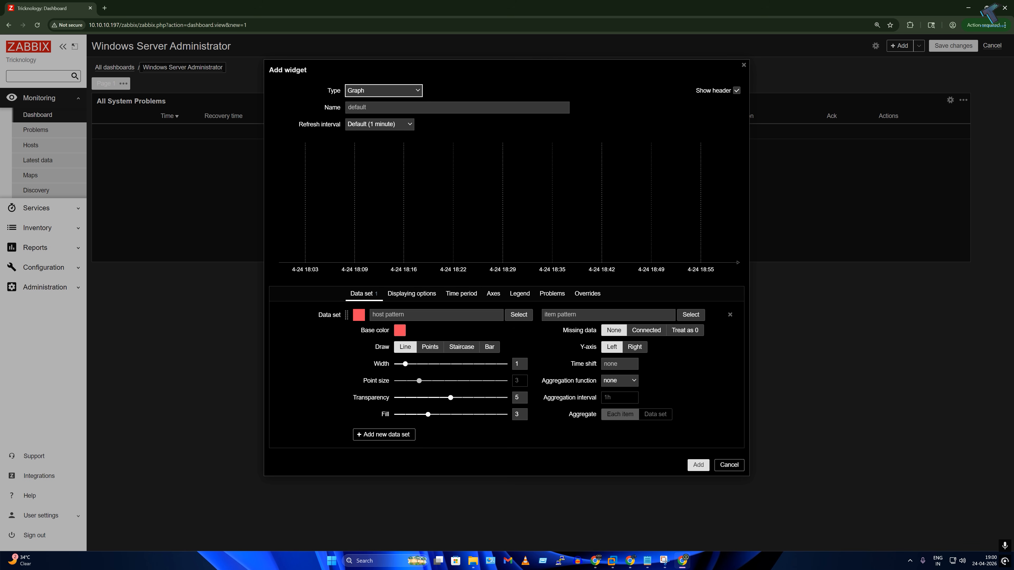
click(447, 107)
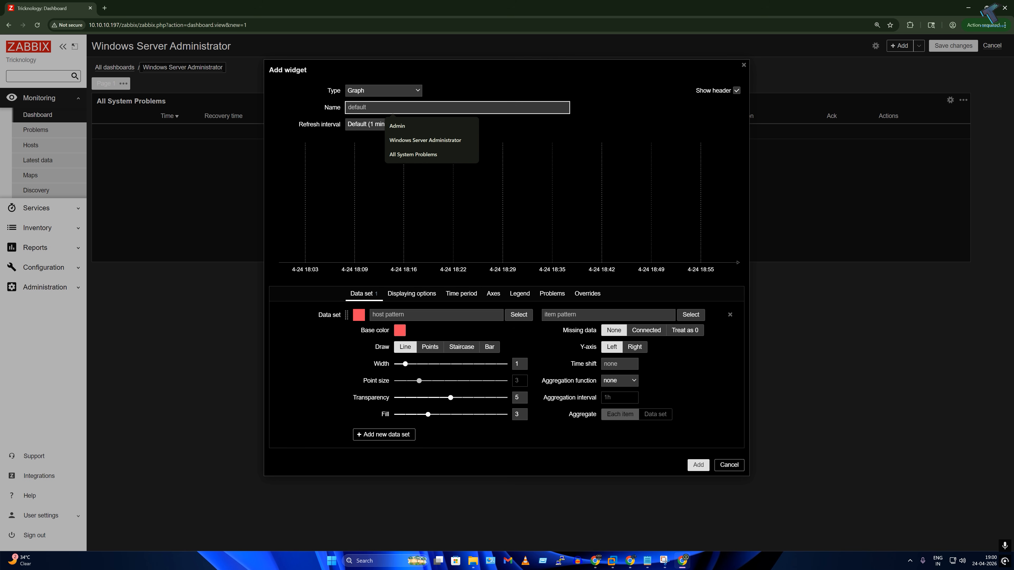
text(All System Grpa)
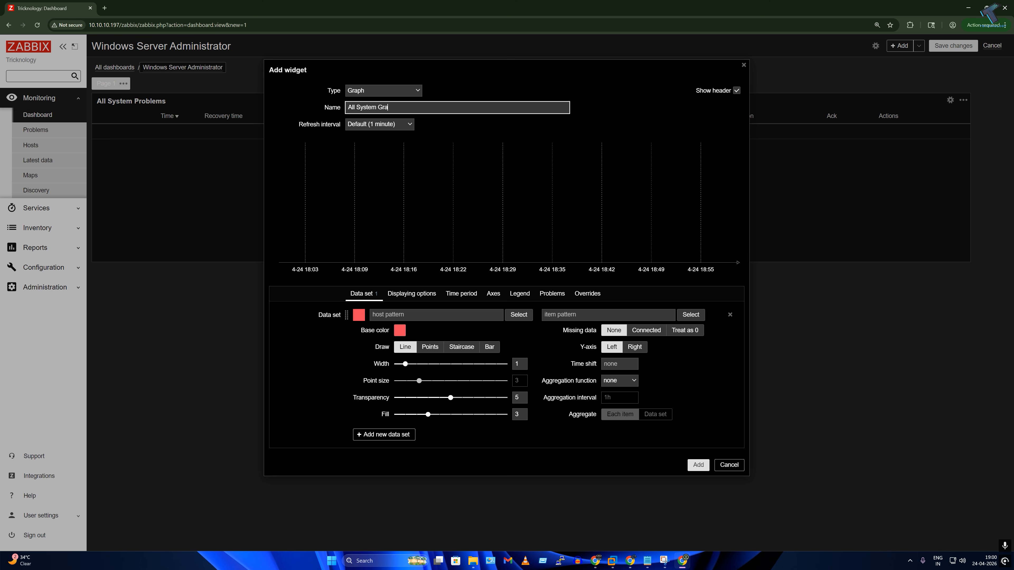
Step: Set the data set host to WIN-0H94HBQPJ0F and open the item picker for that host
click(471, 315)
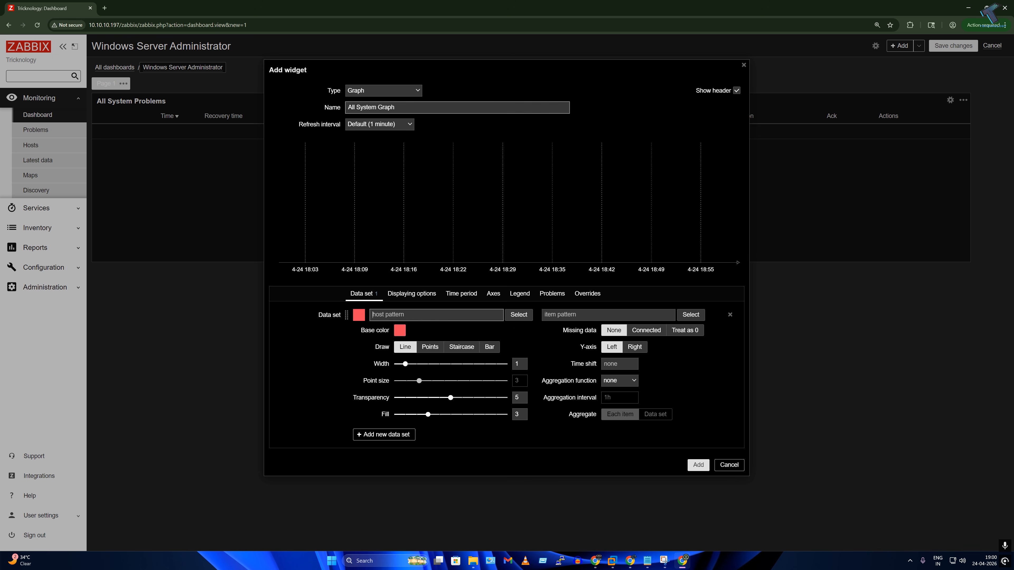
click(519, 315)
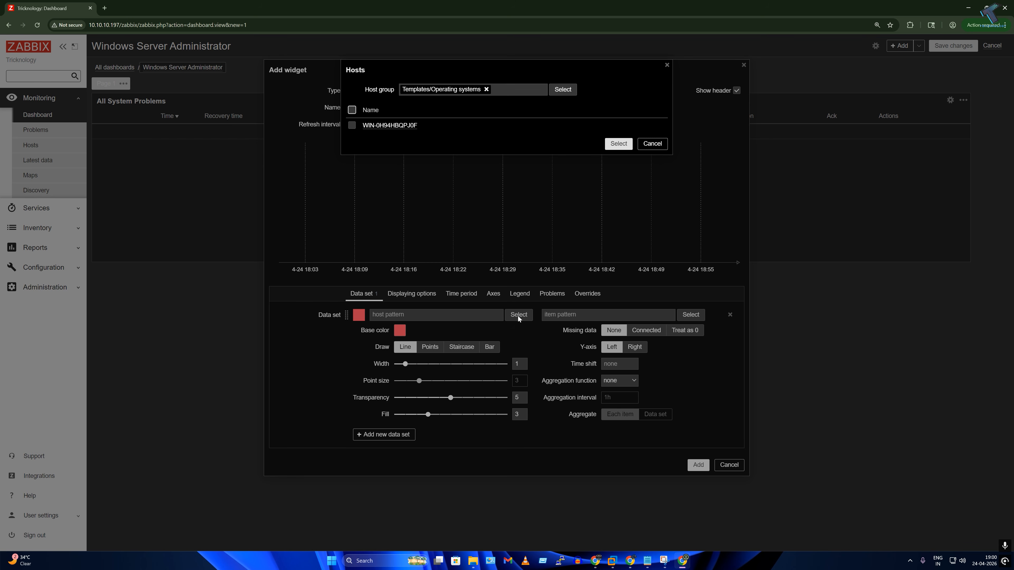
click(381, 127)
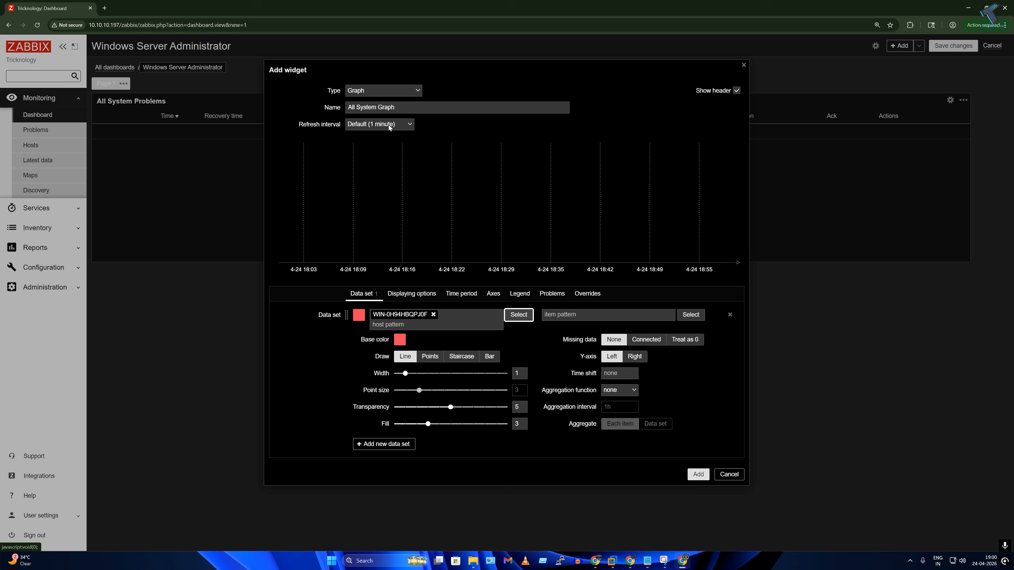
click(518, 317)
click(654, 144)
click(690, 315)
click(563, 90)
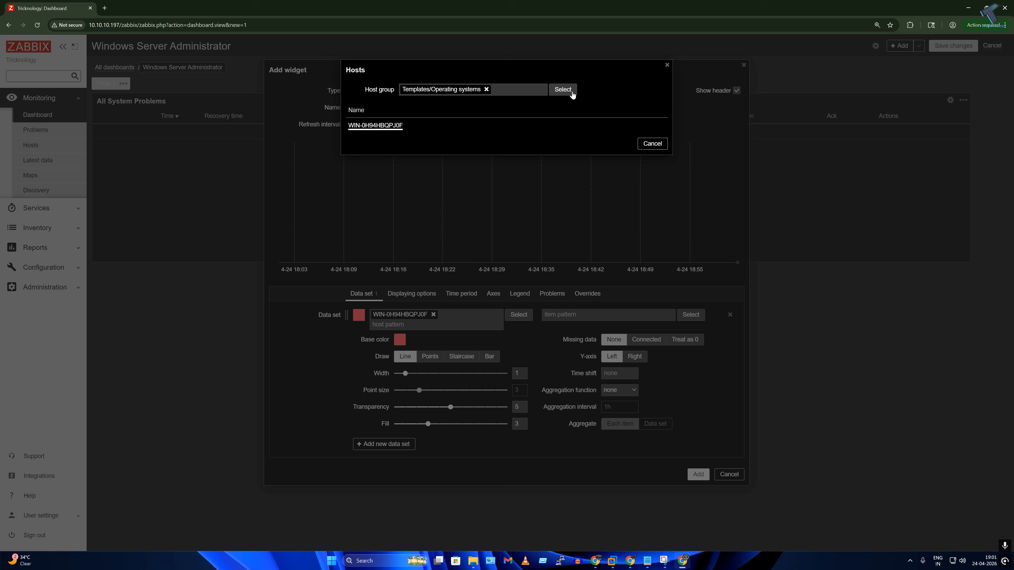
Step: Pick Windows items Uptime, Total swap space, Total memory, System local time, Used memory and Zabbix agent ping
click(382, 125)
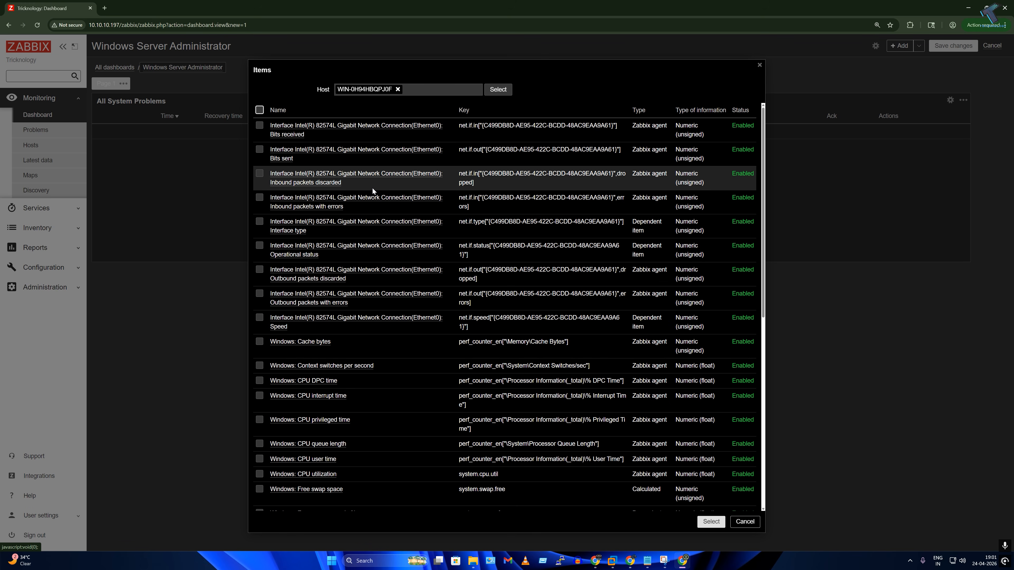
scroll(464, 228, down, 9)
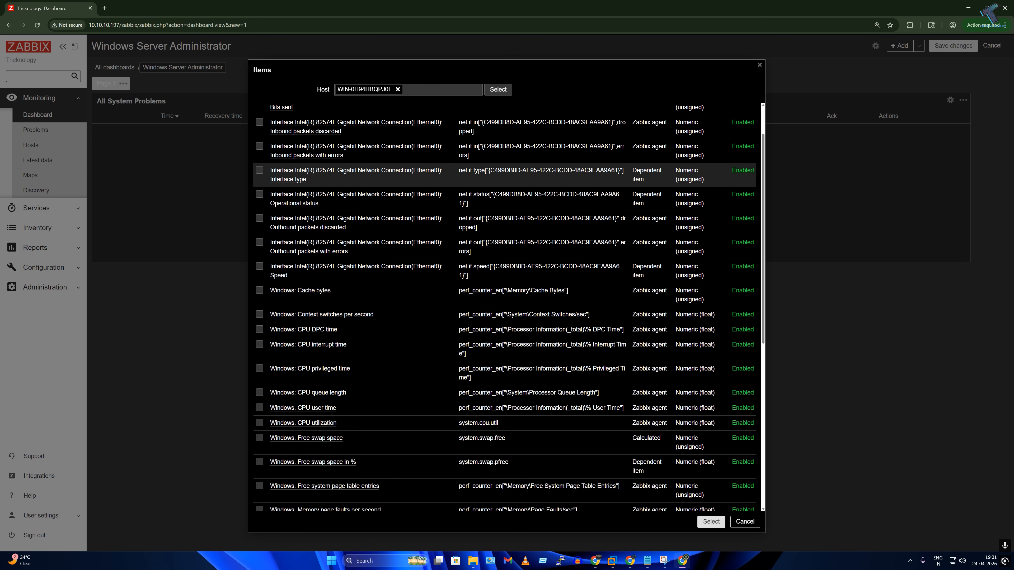
scroll(465, 228, up, 9)
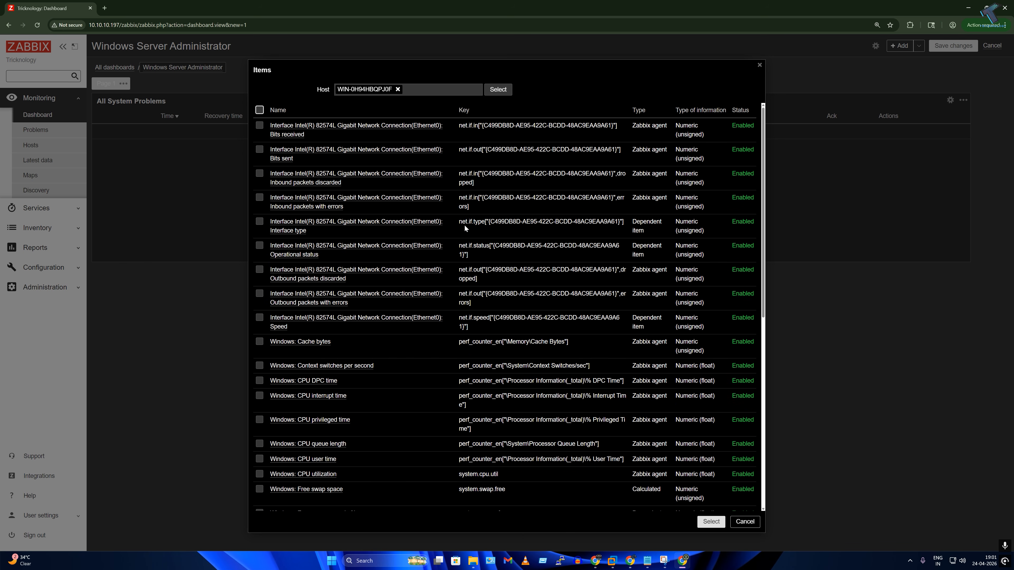
scroll(439, 312, down, 9)
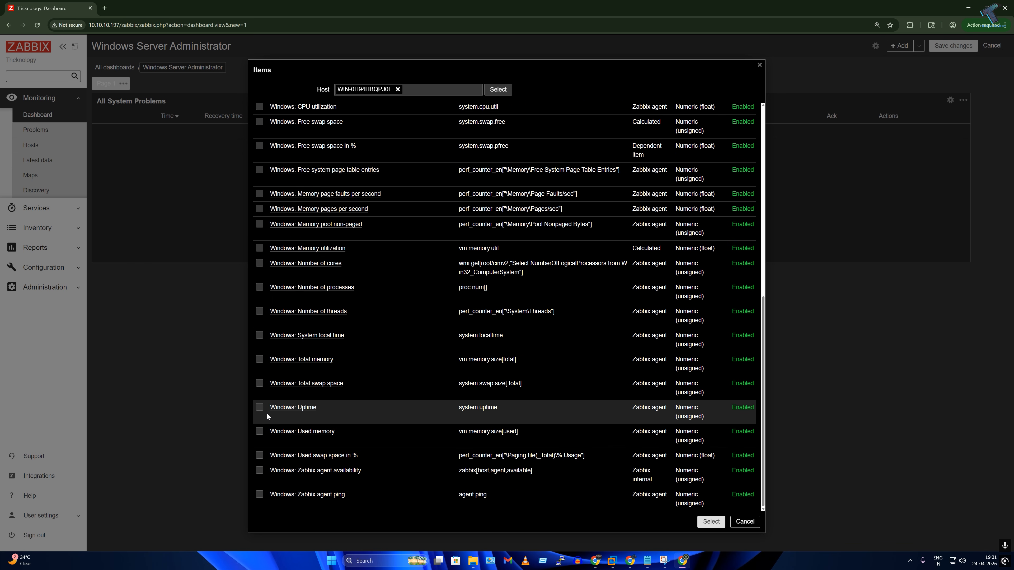
click(259, 407)
click(260, 384)
click(259, 360)
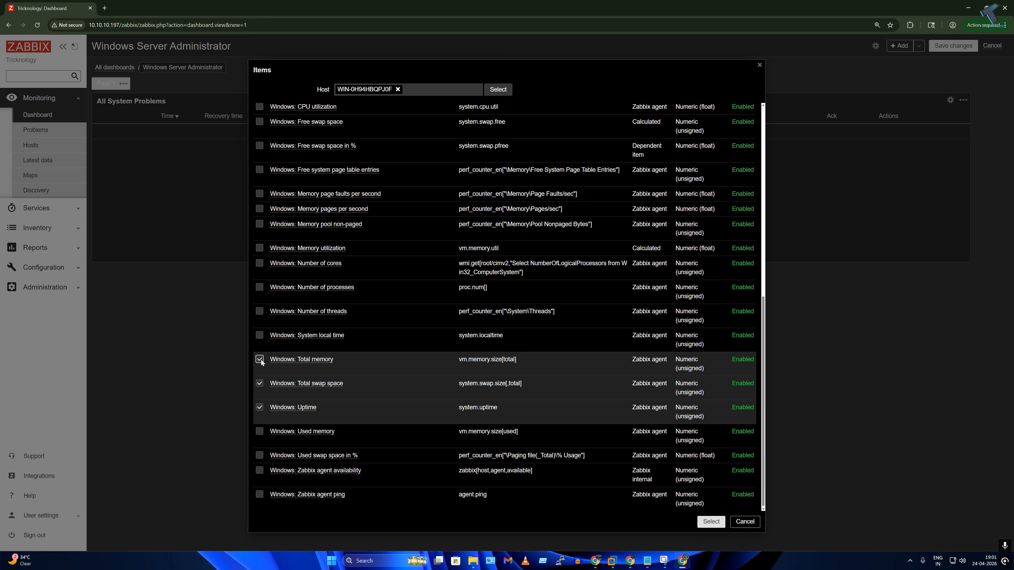
click(259, 335)
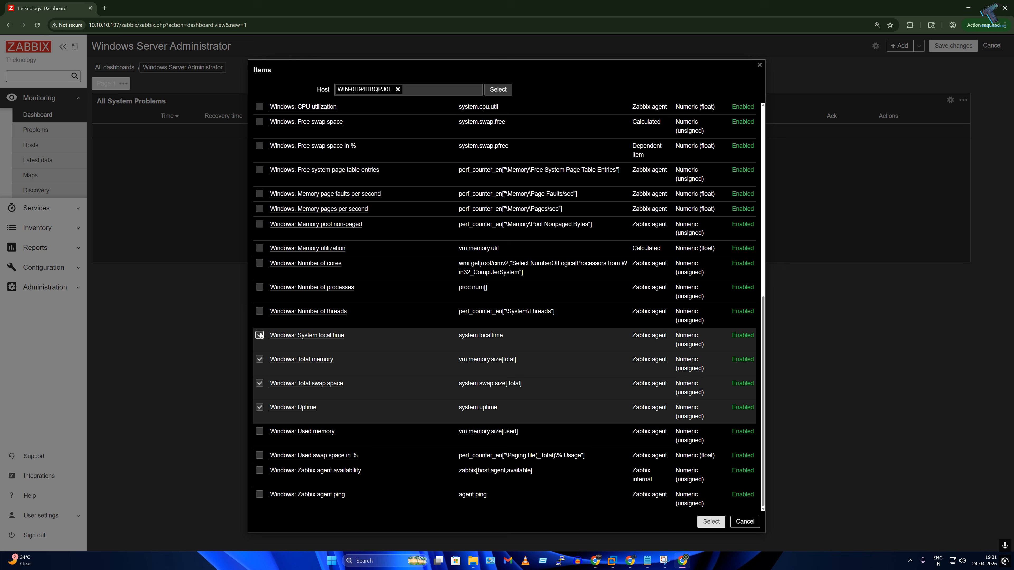
click(259, 432)
click(260, 496)
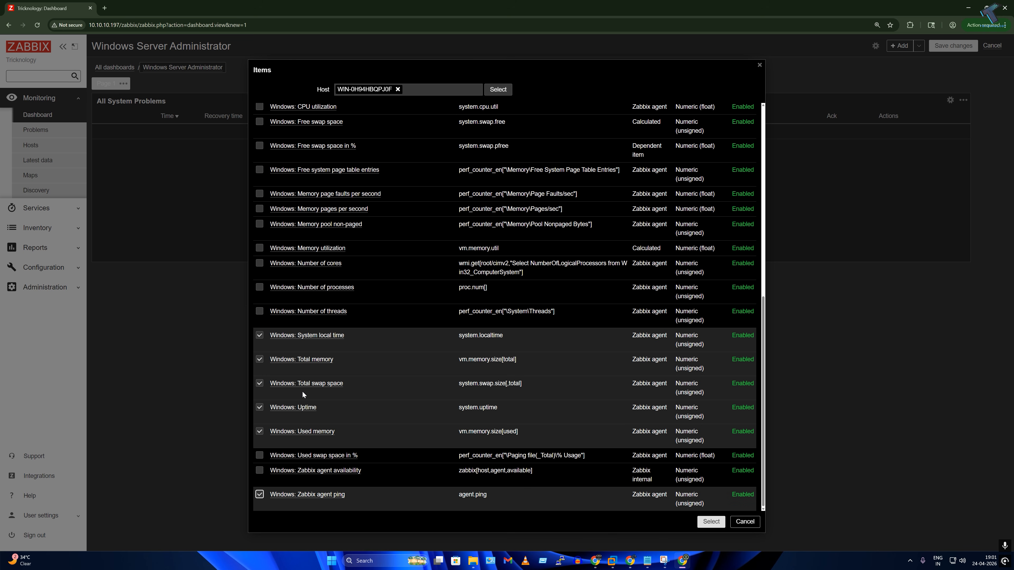
Step: Also pick Windows items CPU utilization, CPU user time and Memory utilization
scroll(270, 275, up, 4)
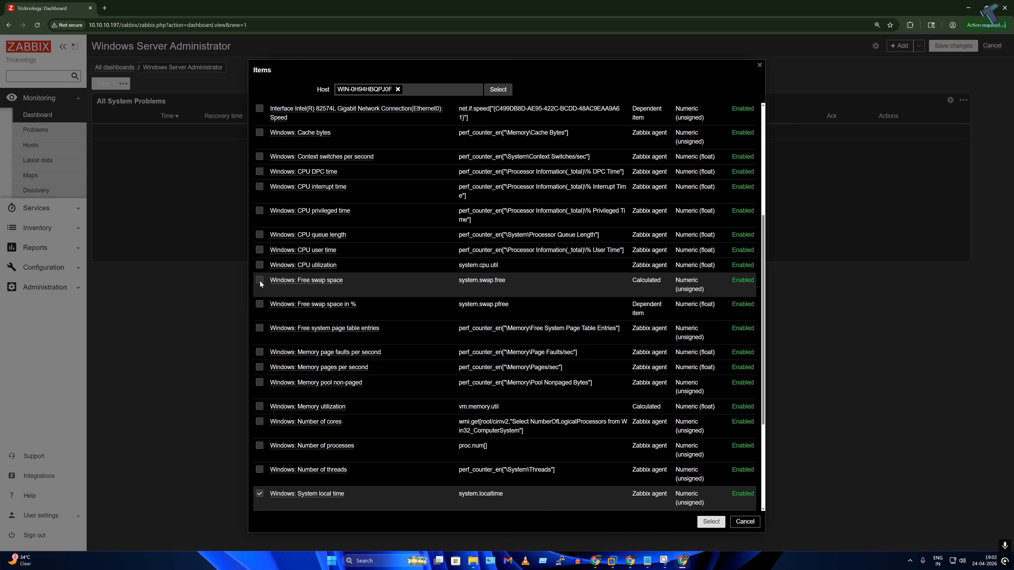
click(260, 264)
scroll(260, 295, up, 2)
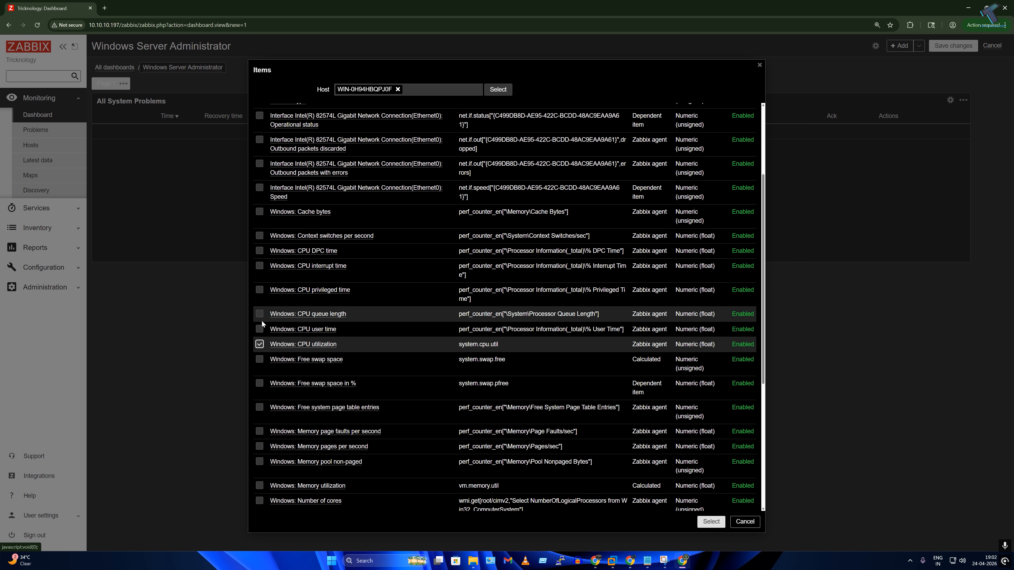
click(260, 329)
scroll(272, 240, up, 3)
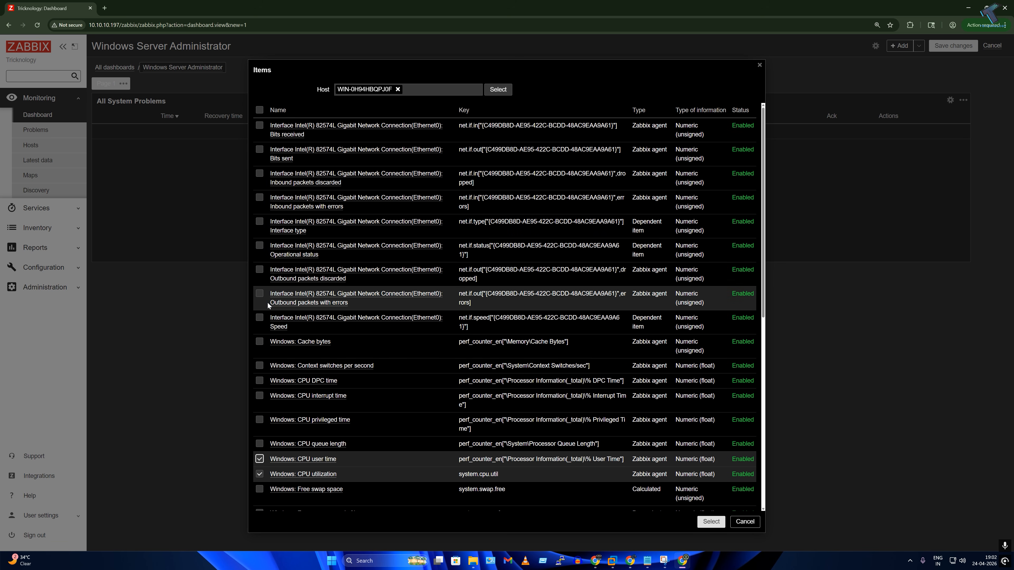
scroll(264, 332, down, 7)
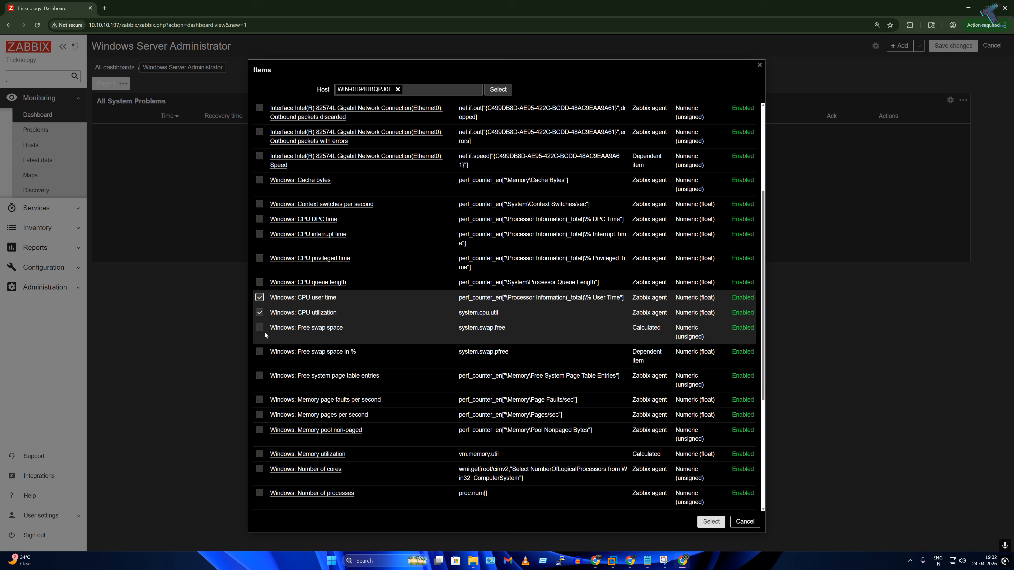
click(259, 338)
scroll(262, 332, down, 2)
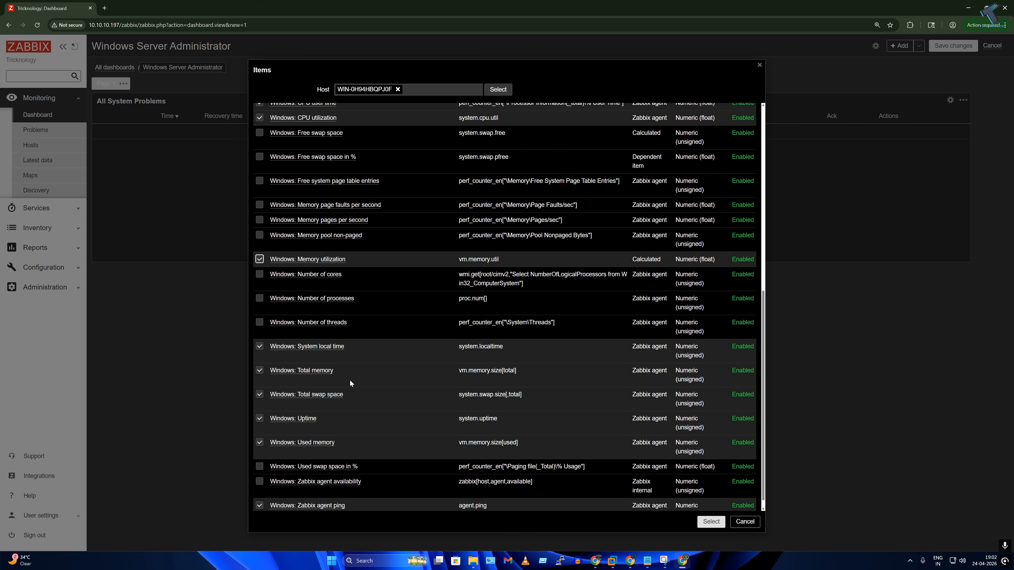
scroll(349, 379, down, 1)
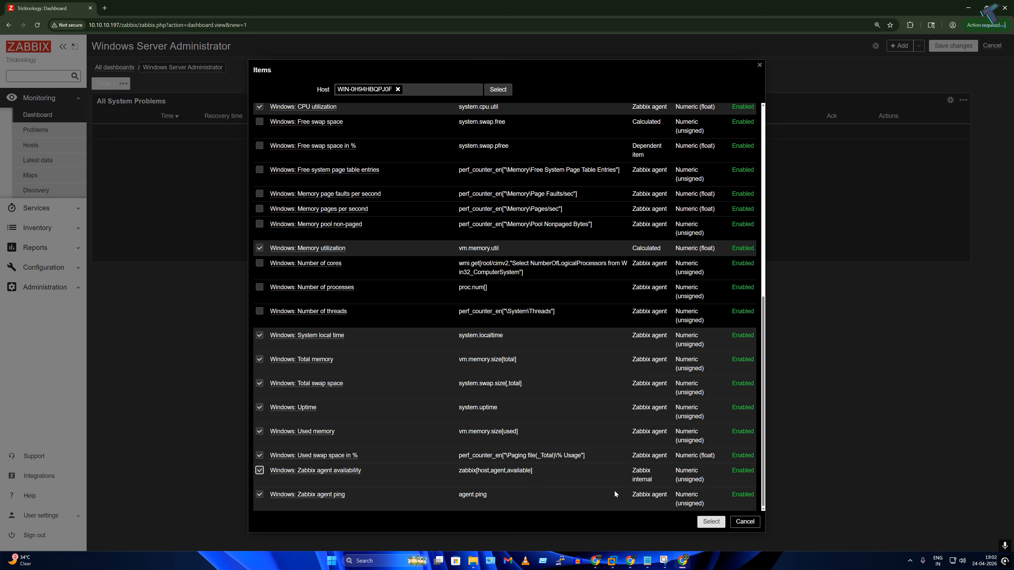
Step: Add the selected items, place the All System Graph widget, and stretch it across the dashboard
click(711, 521)
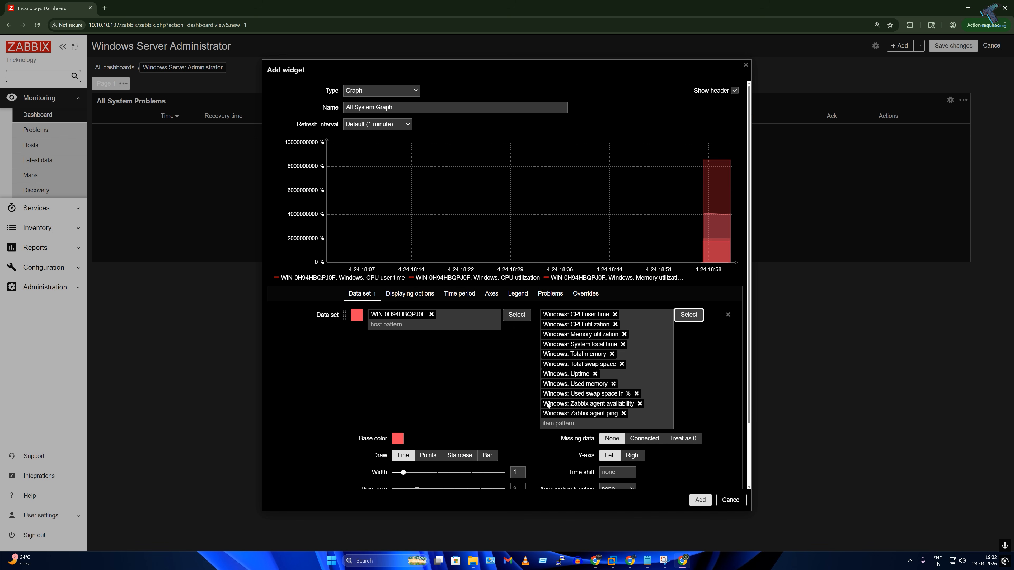
scroll(683, 315, down, 3)
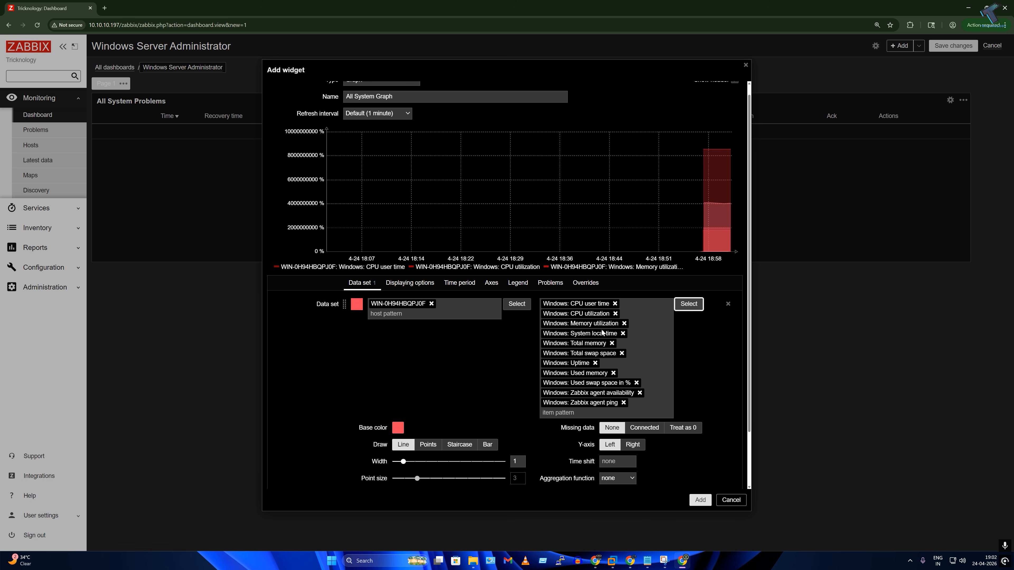
click(700, 503)
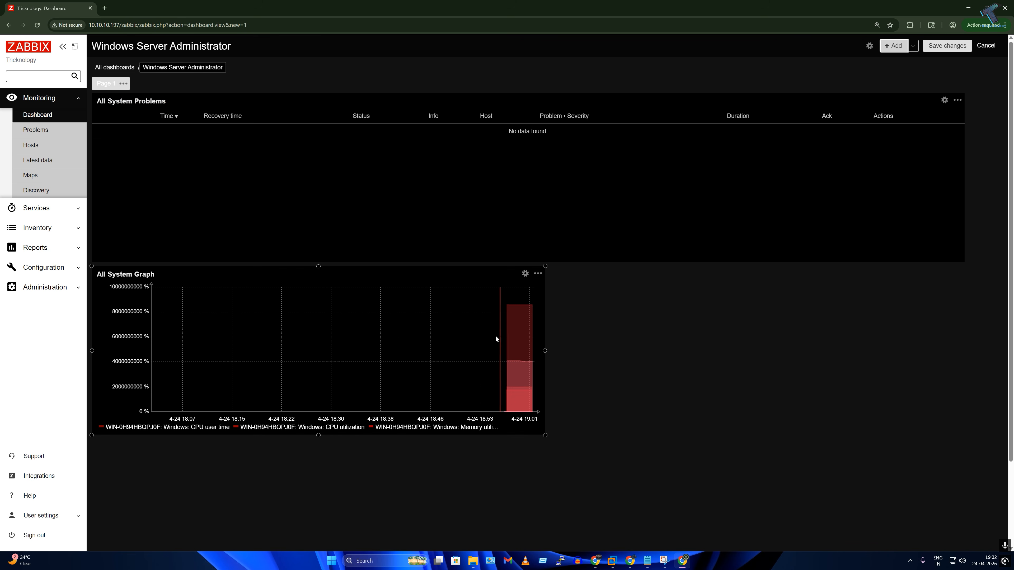
drag(544, 351, 960, 356)
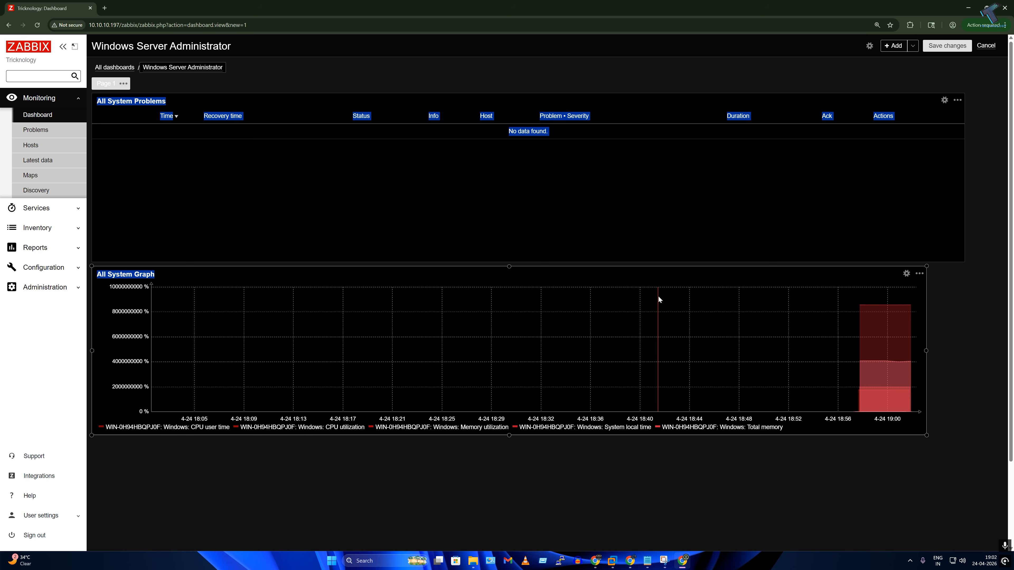
Step: Start a Host availability widget named Host Up or Down with a 10-second refresh interval
click(893, 46)
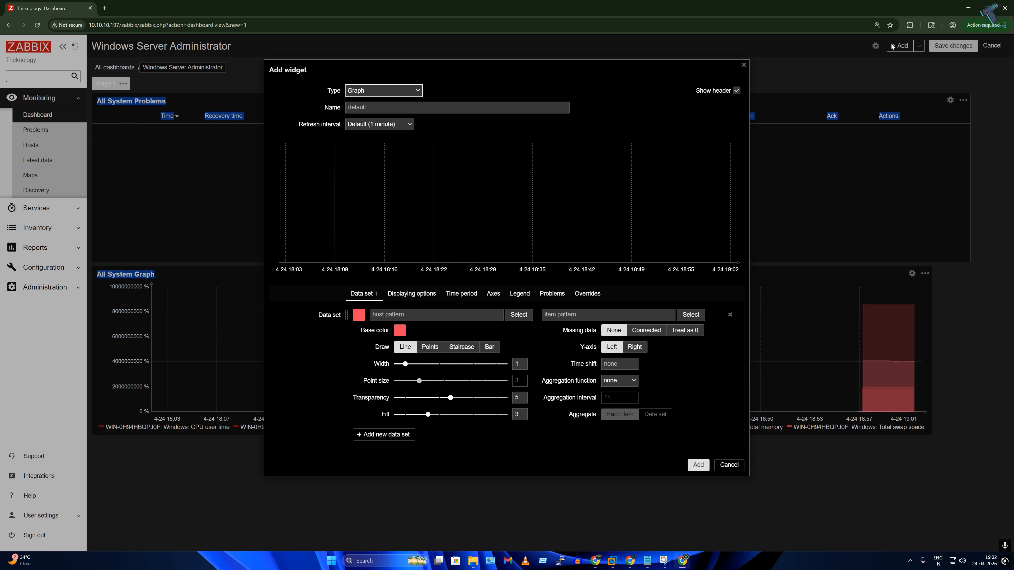
click(379, 93)
scroll(380, 176, down, 2)
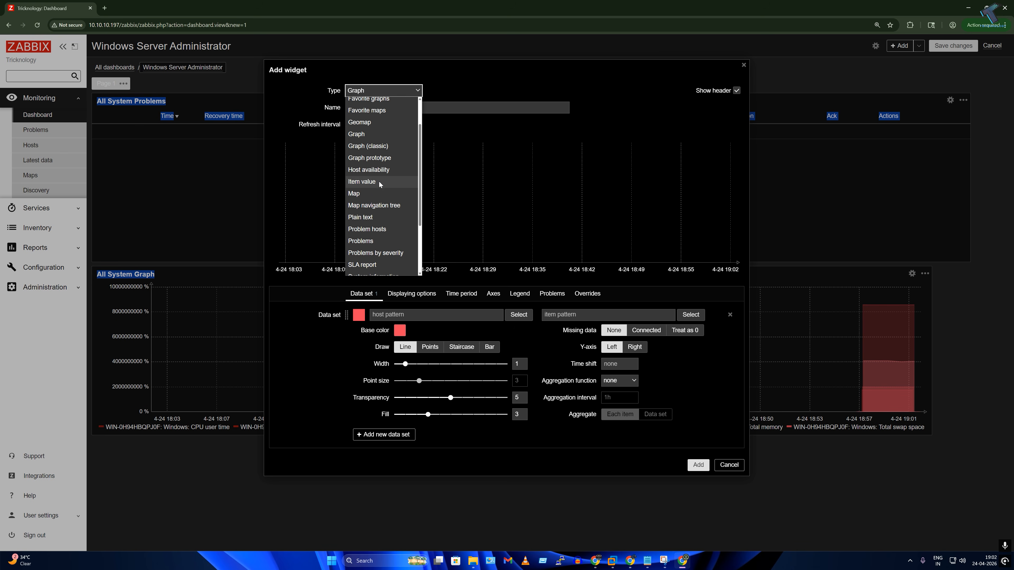
click(379, 175)
click(459, 107)
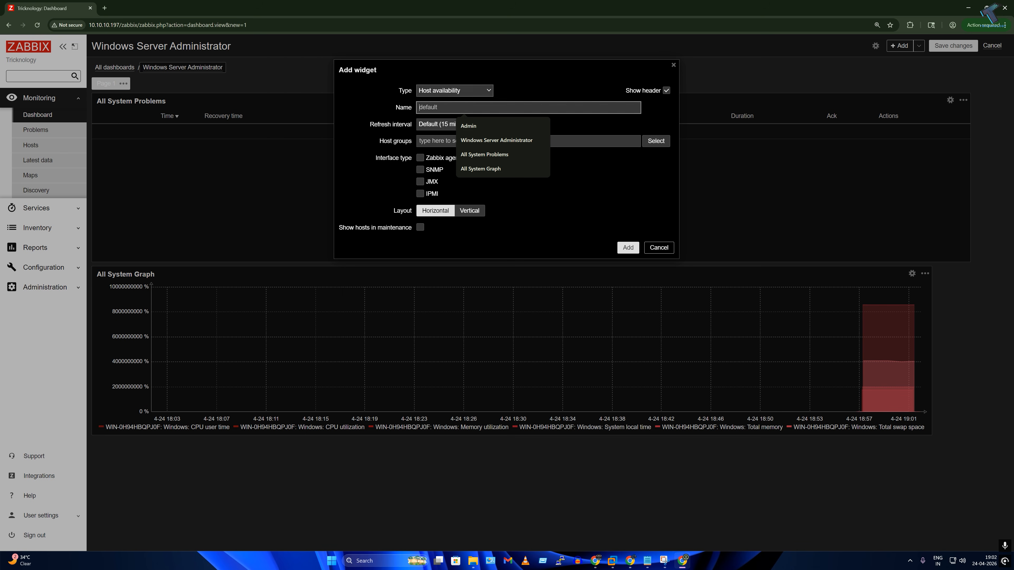
text(Host Up or Down)
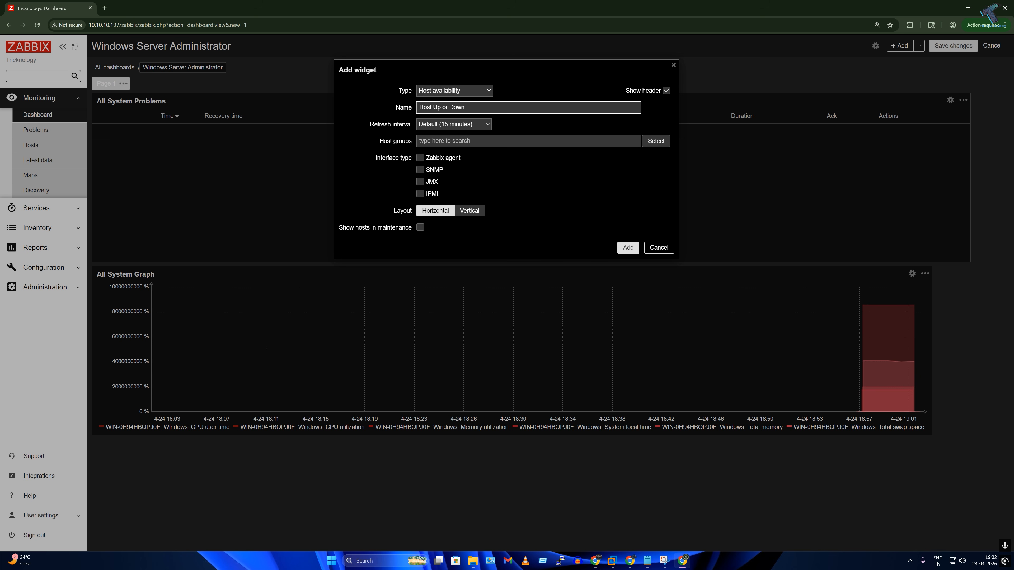
click(447, 125)
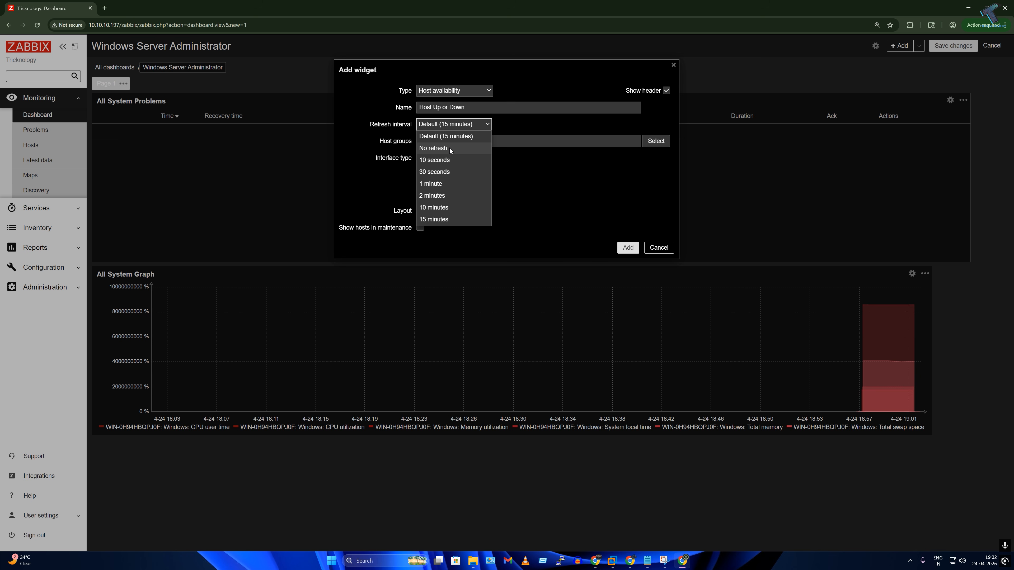
click(440, 160)
Step: Add the host groups including Templates/Operating systems, count only Zabbix agent interfaces, and place the widget
click(657, 143)
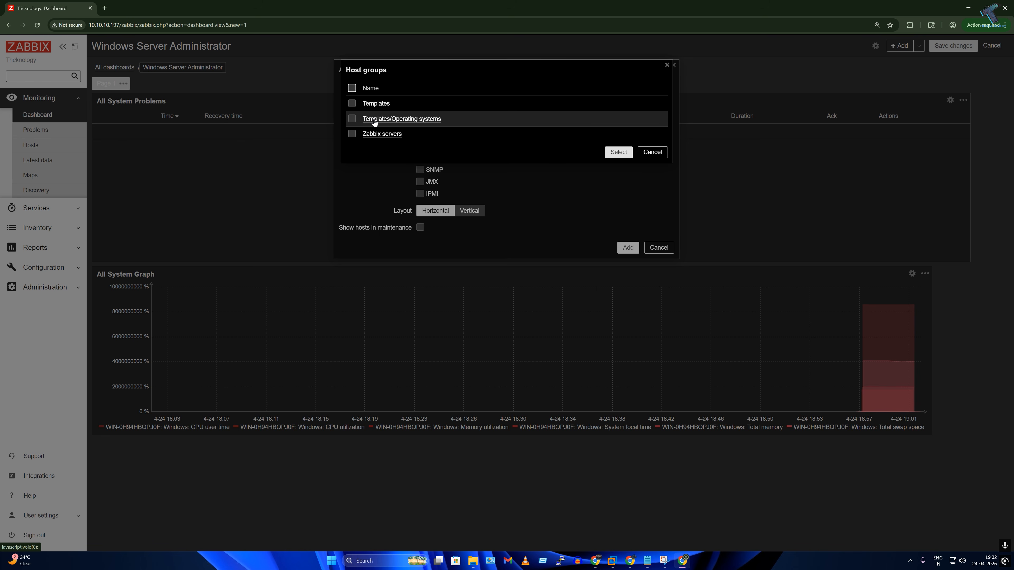
click(352, 119)
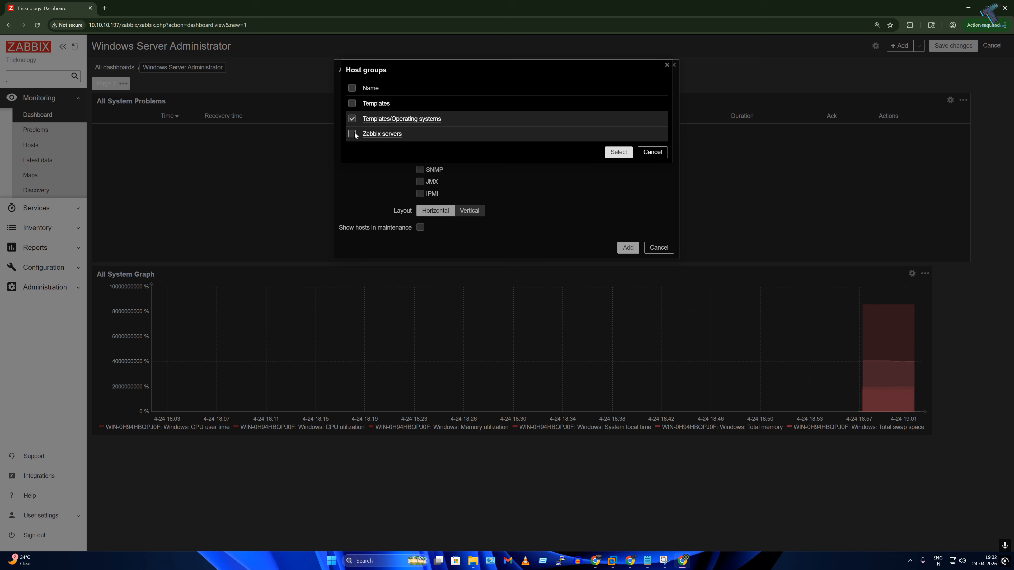
click(618, 152)
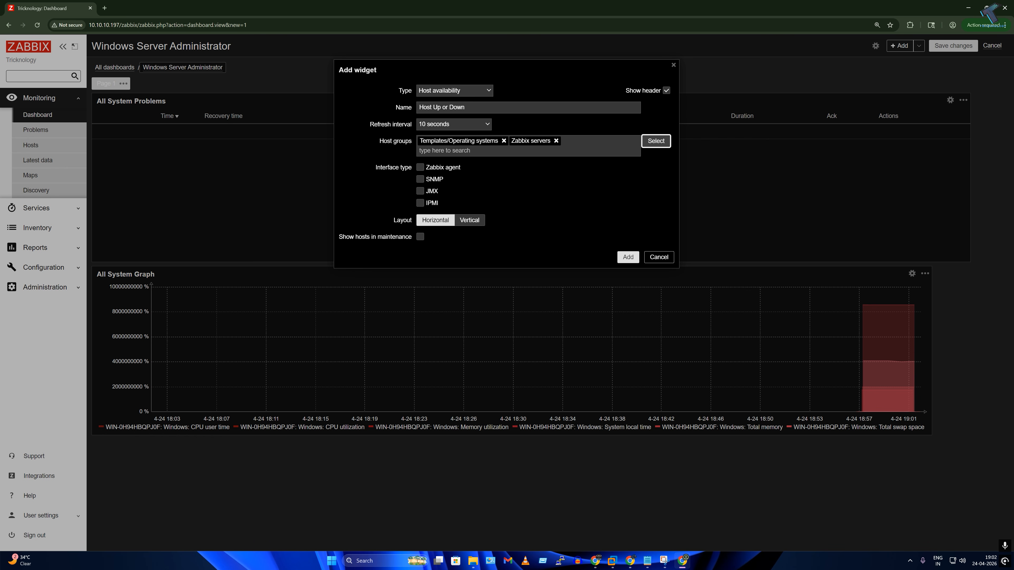
click(420, 168)
click(627, 257)
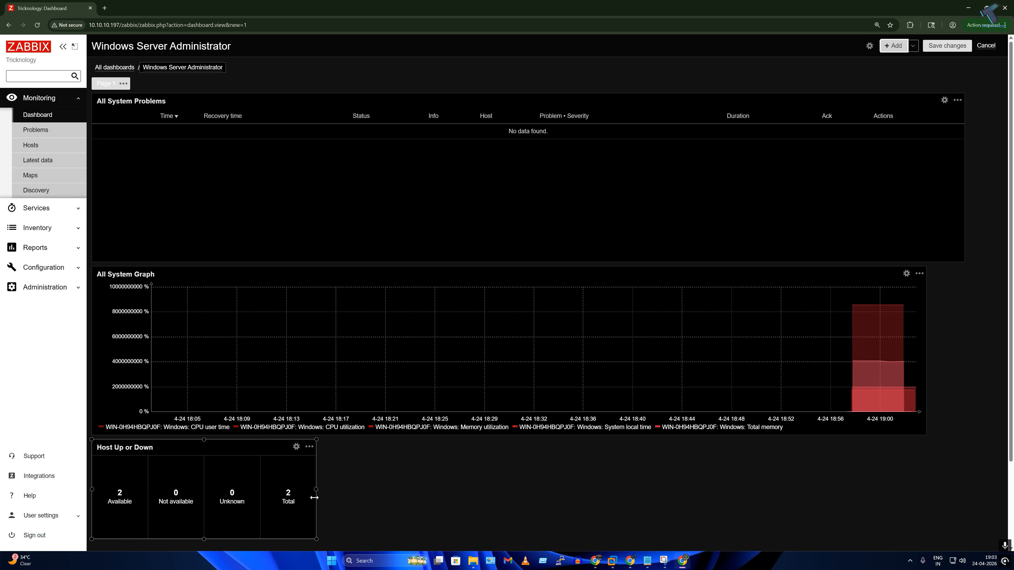
Step: Widen the Host Up or Down widget to the right and save the dashboard
drag(317, 497, 631, 504)
drag(315, 490, 918, 501)
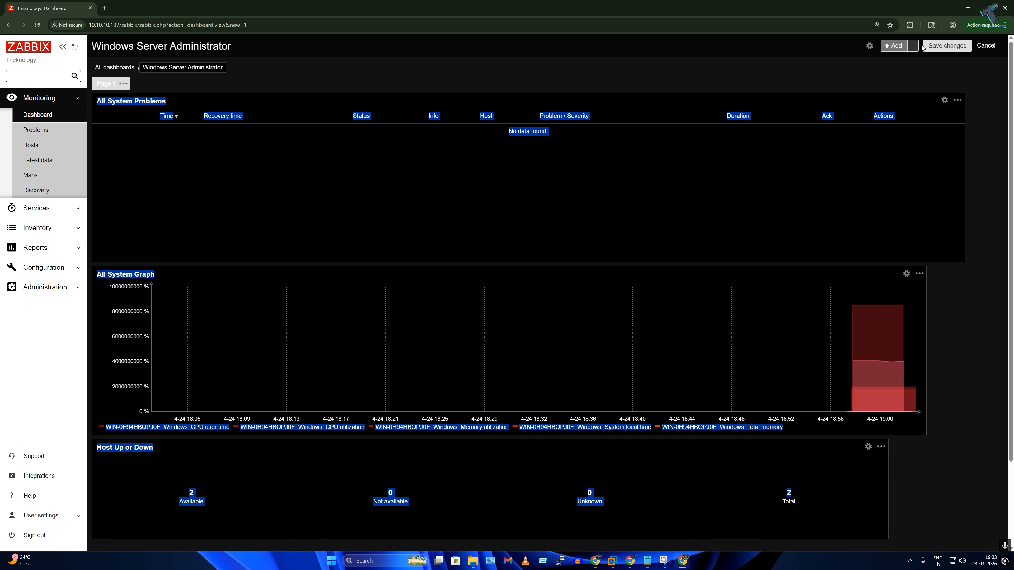
click(936, 46)
Step: Scroll through the saved dashboard and reload it from the top
scroll(619, 298, down, 3)
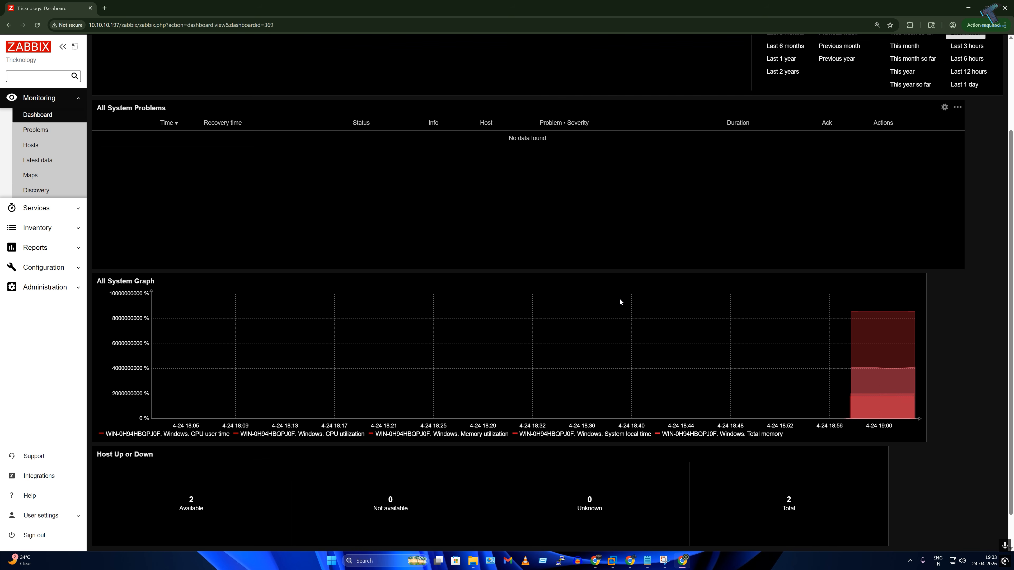
scroll(619, 298, down, 2)
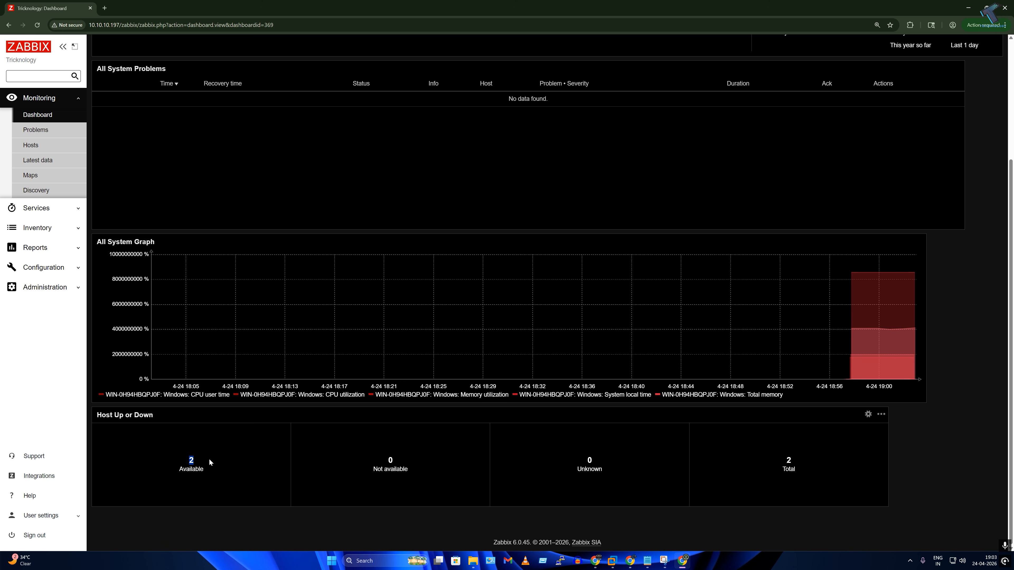
scroll(559, 446, up, 2)
scroll(532, 446, down, 2)
scroll(543, 274, up, 2)
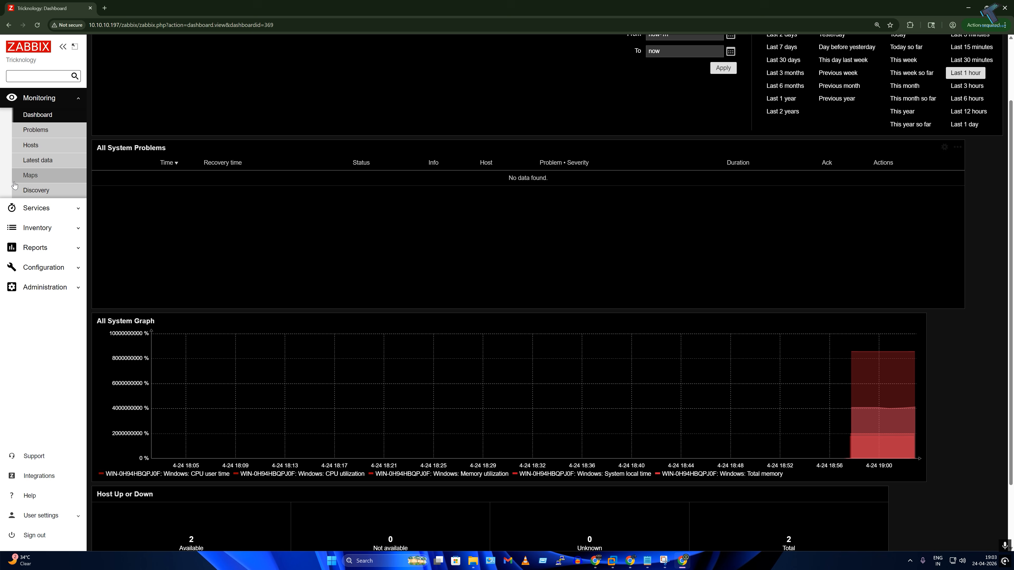
click(53, 115)
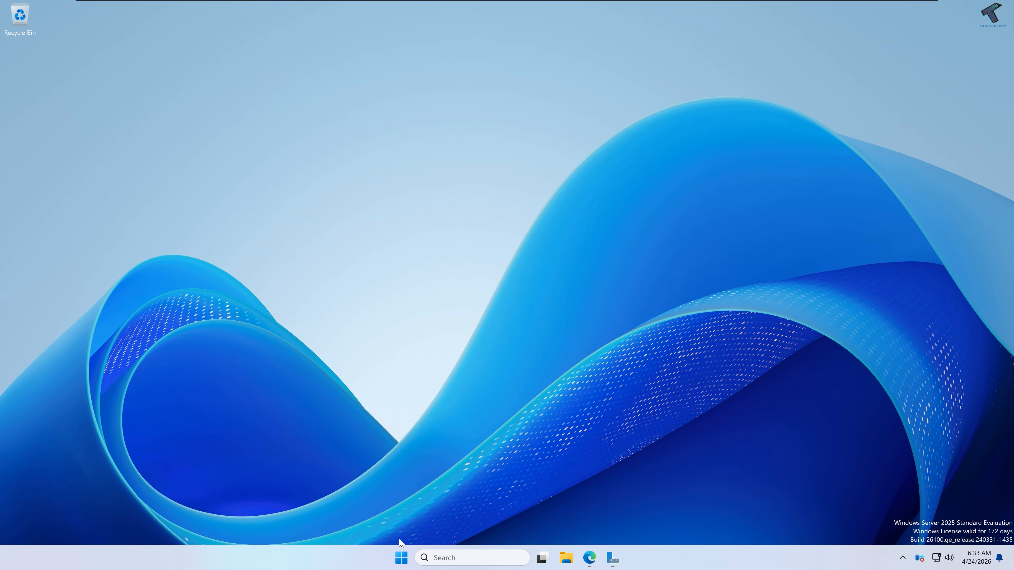
Step: Shut down the Windows Server from the Start menu power options, confirming with Continue
click(405, 557)
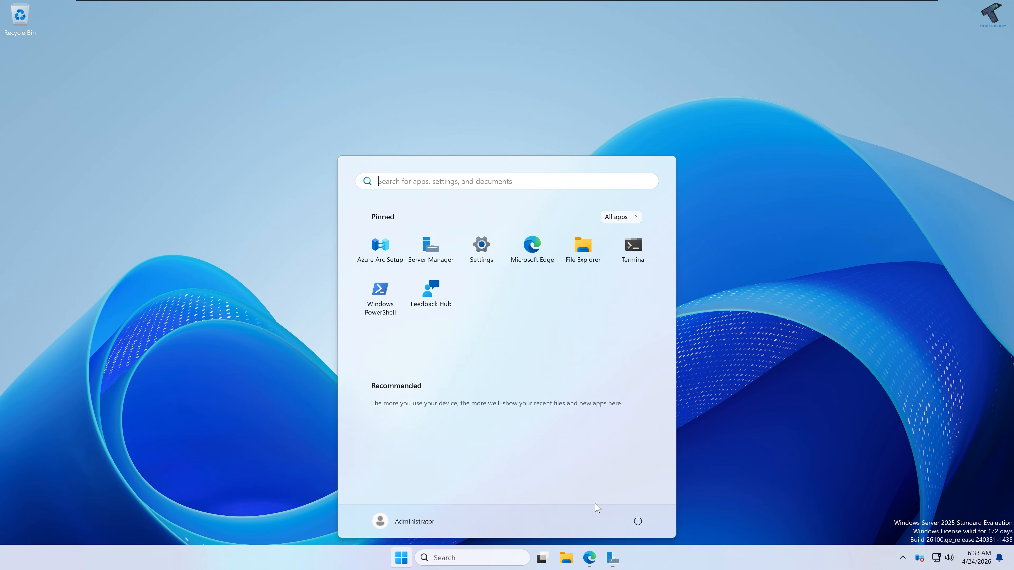
click(638, 519)
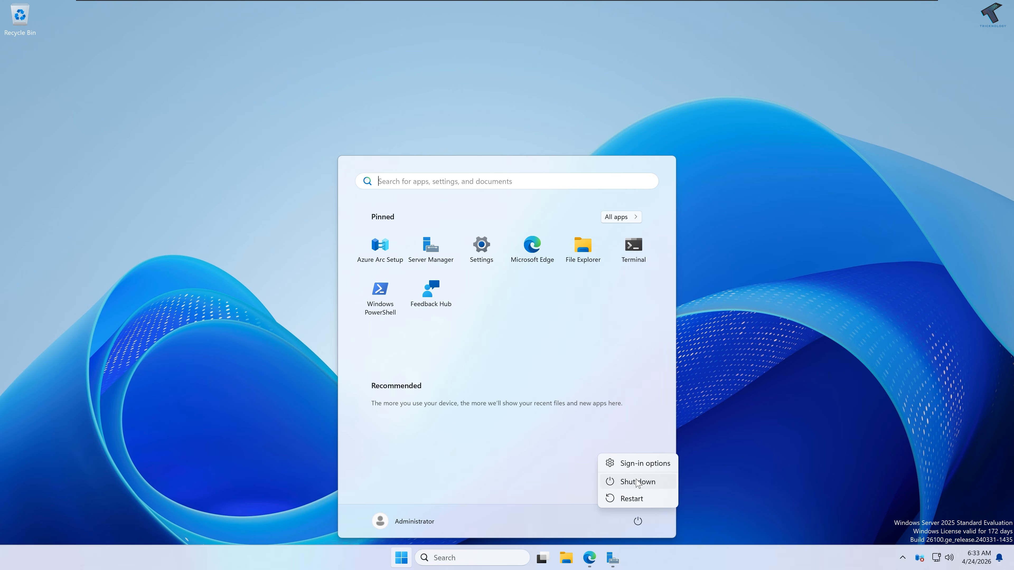
click(641, 483)
click(700, 491)
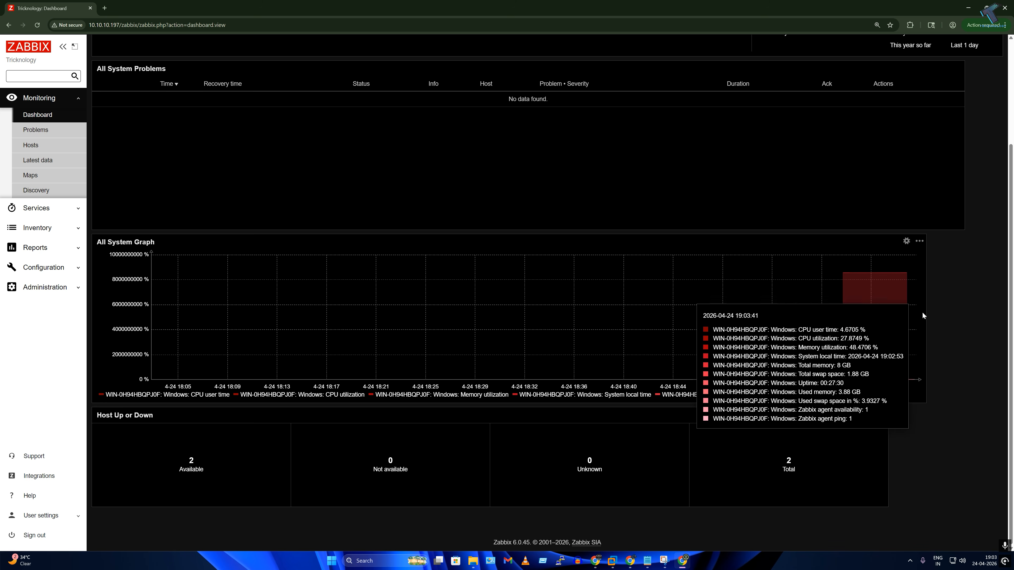
click(919, 241)
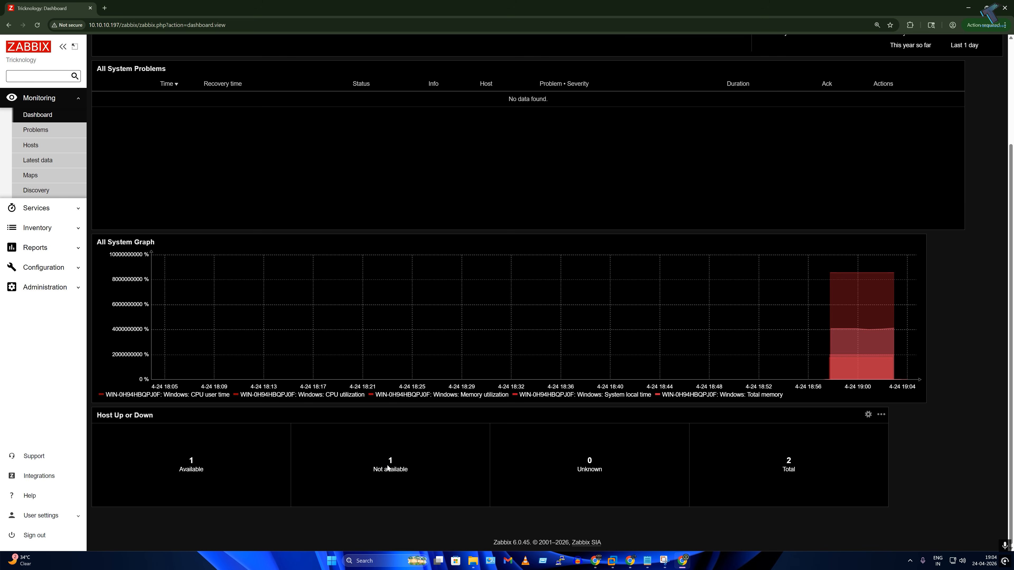
drag(416, 470, 376, 467)
drag(610, 476, 583, 461)
click(52, 146)
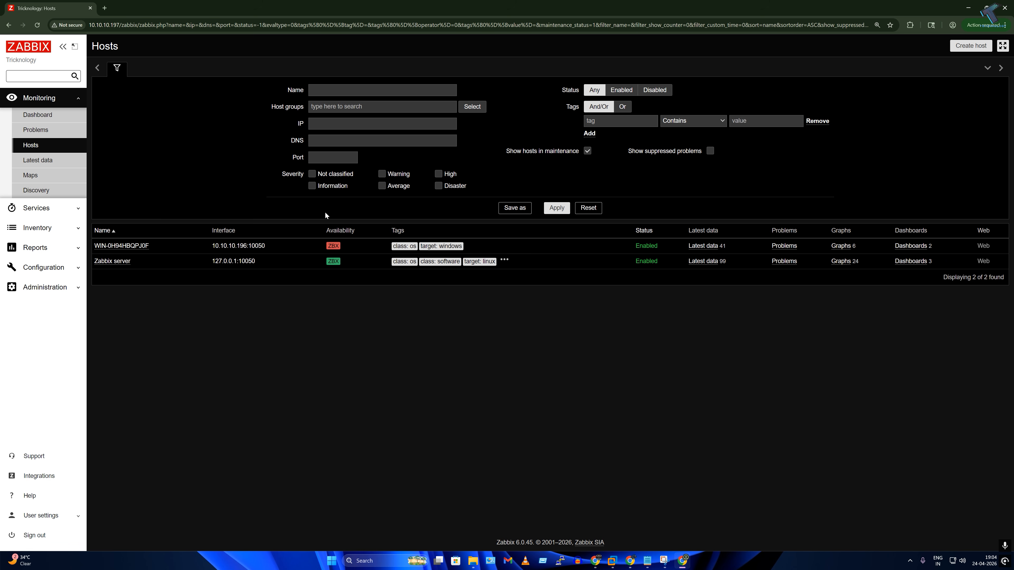
click(64, 115)
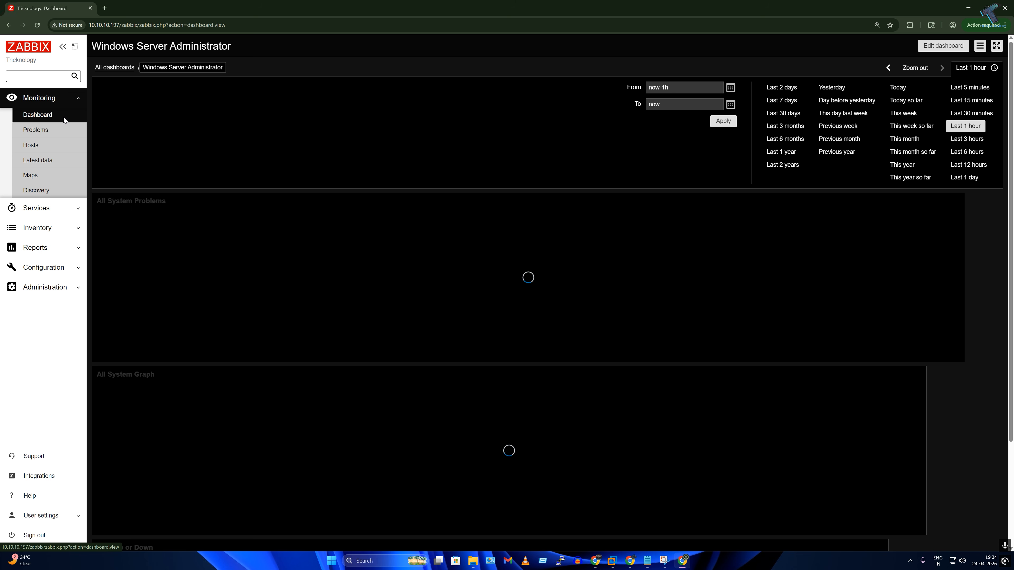
scroll(298, 314, down, 3)
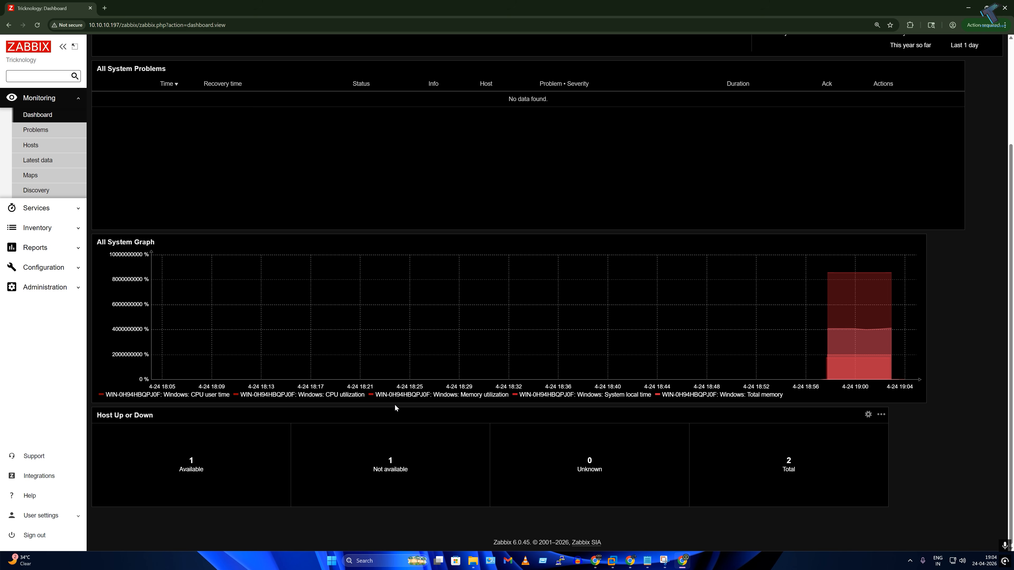
click(458, 467)
scroll(452, 430, up, 3)
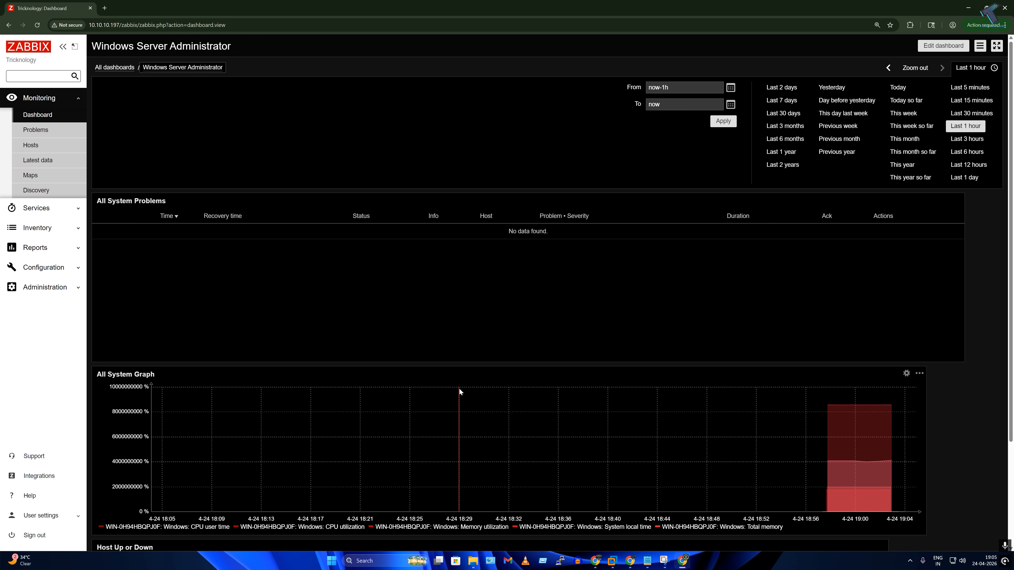
scroll(460, 388, down, 3)
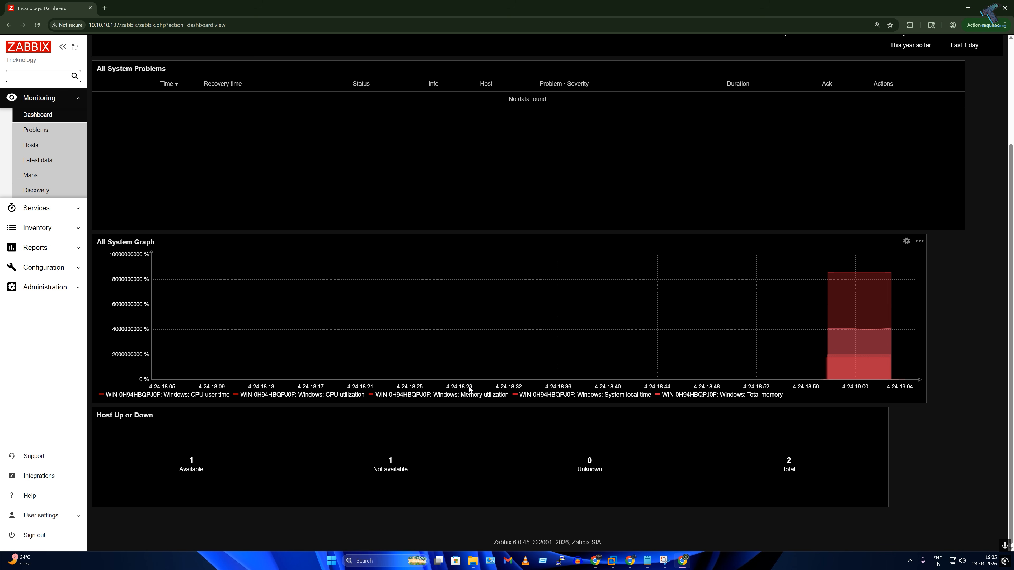